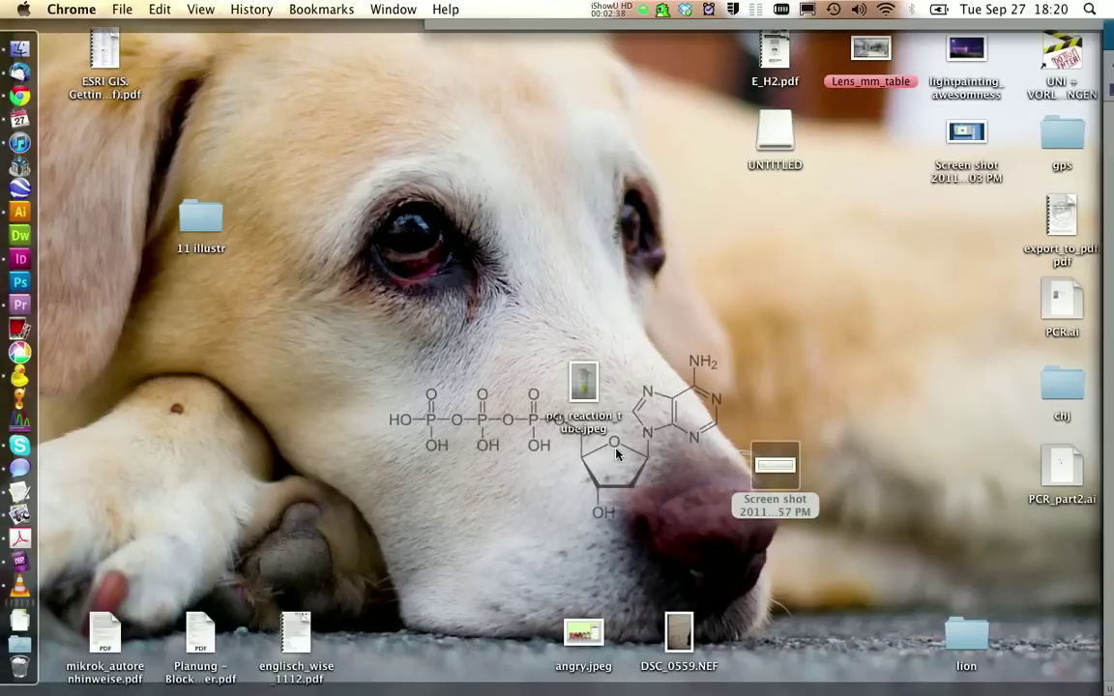
Step: Place the Desoxyadenosintriphosphat PNG from the desktop into the PCR_part2.ai document in Illustrator and shrink it beside the A, G, T, C letters
click(593, 467)
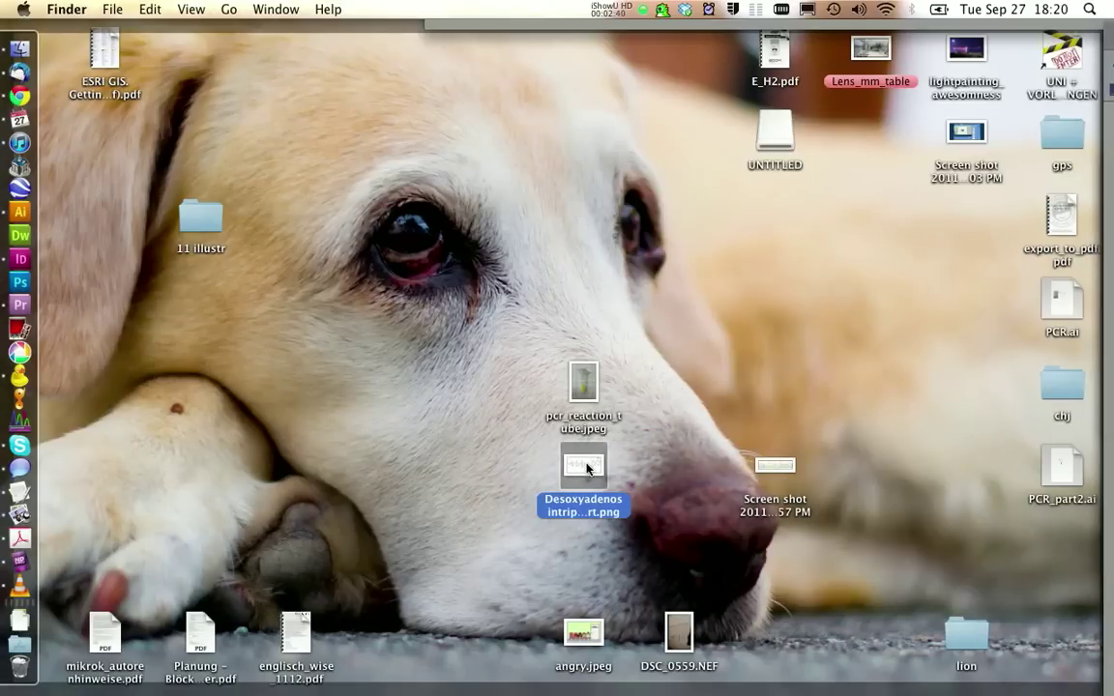
key(F9)
drag(586, 467, 745, 312)
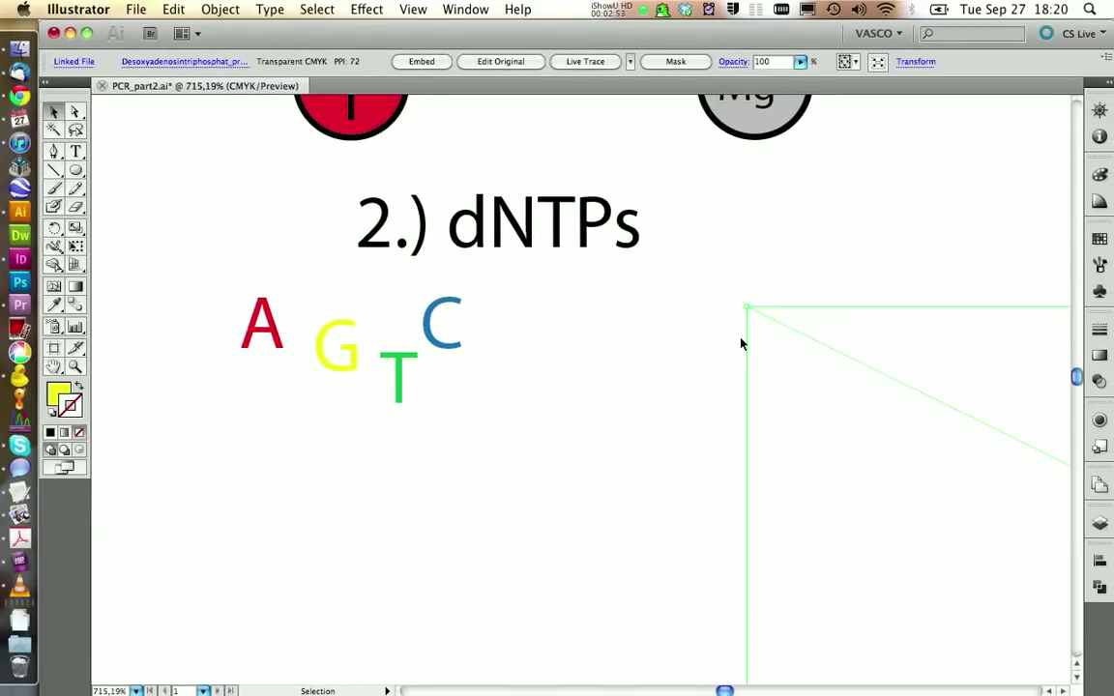
click(412, 9)
click(473, 177)
drag(1020, 591, 738, 369)
Step: Move the placed molecule image from Layer 3 to Layer 1 and lock Layer 1
click(1101, 523)
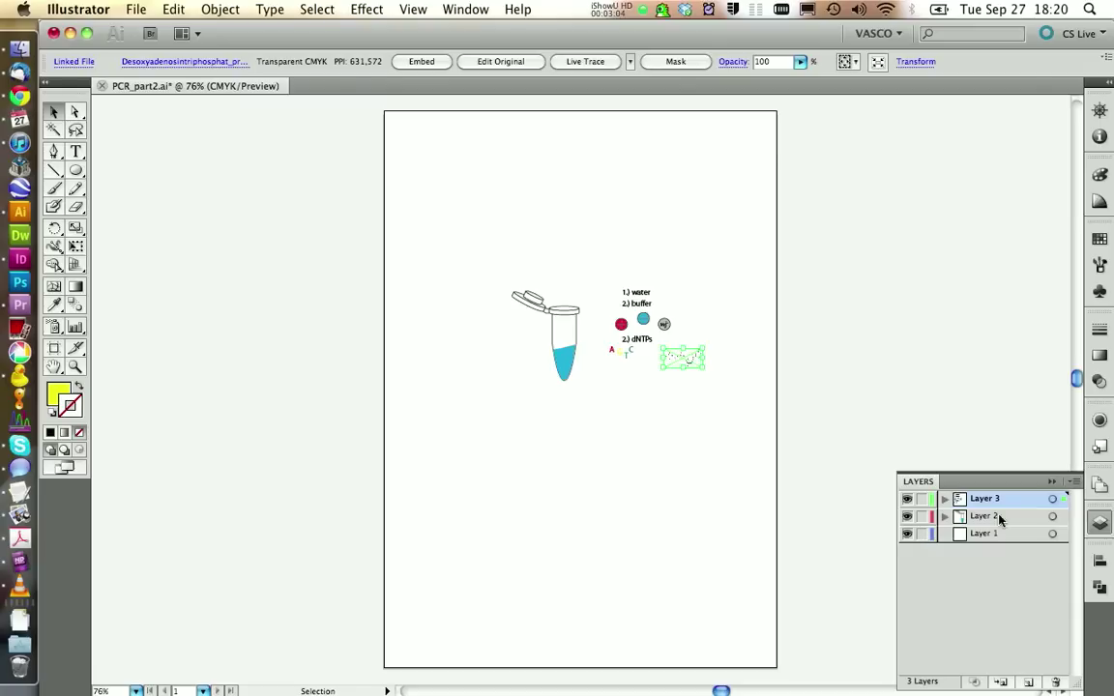
drag(1061, 505, 1064, 538)
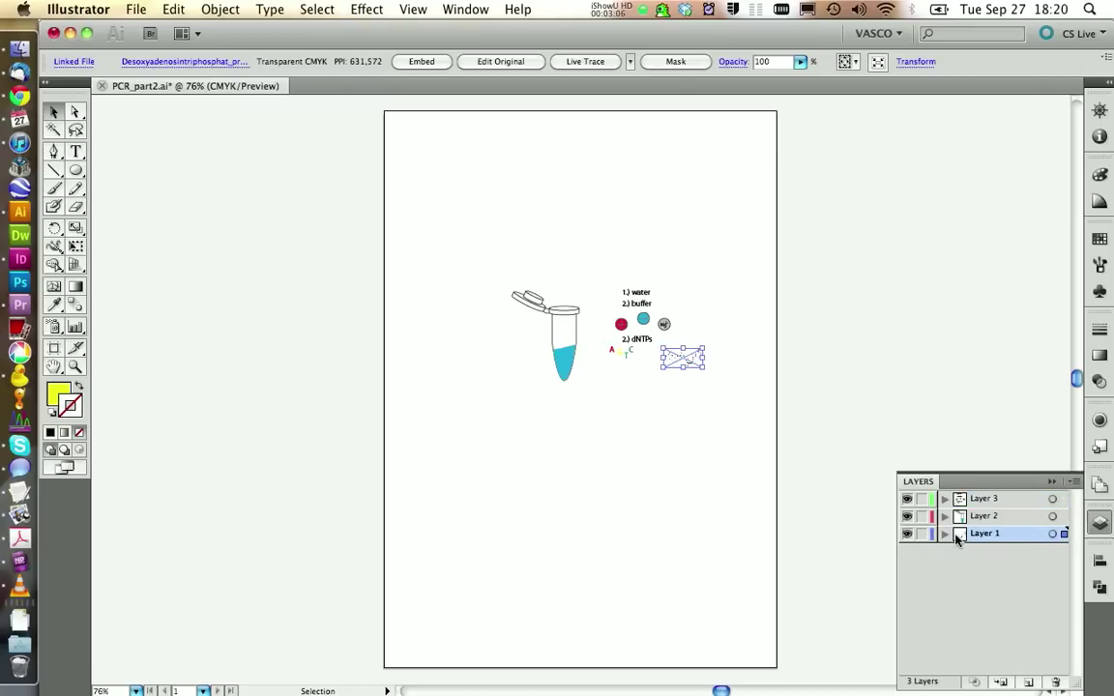
click(922, 534)
Step: On Layer 3, draw a small yellow circle over the molecule's first phosphate and give it a black stroke
click(76, 367)
drag(592, 308, 740, 399)
drag(399, 260, 839, 489)
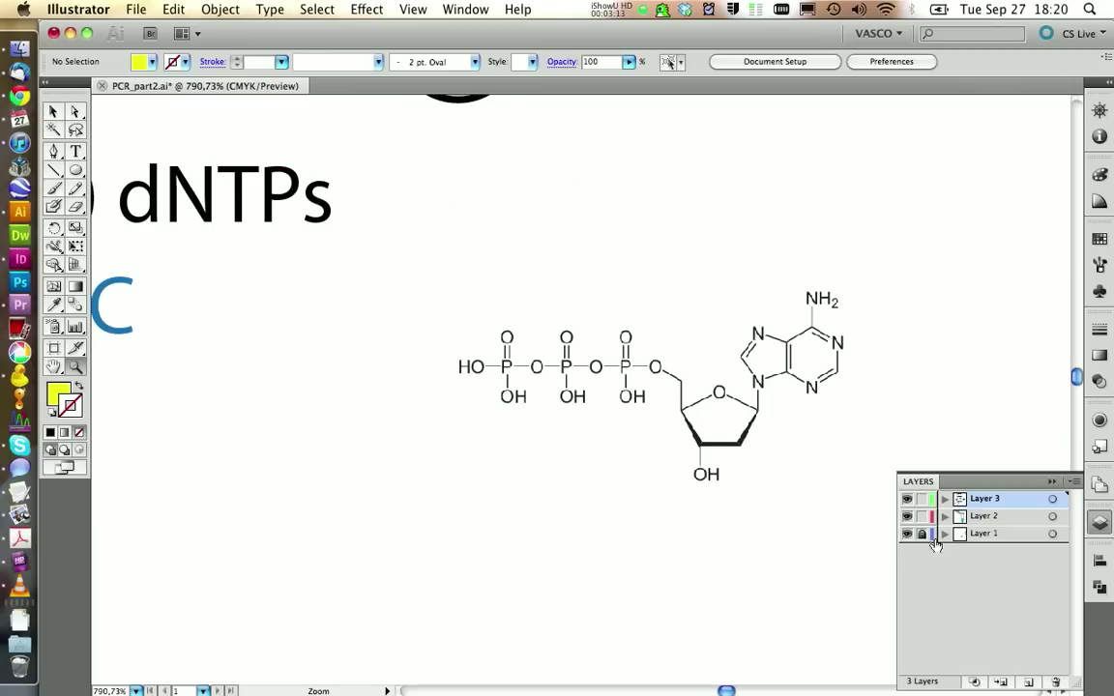
click(990, 471)
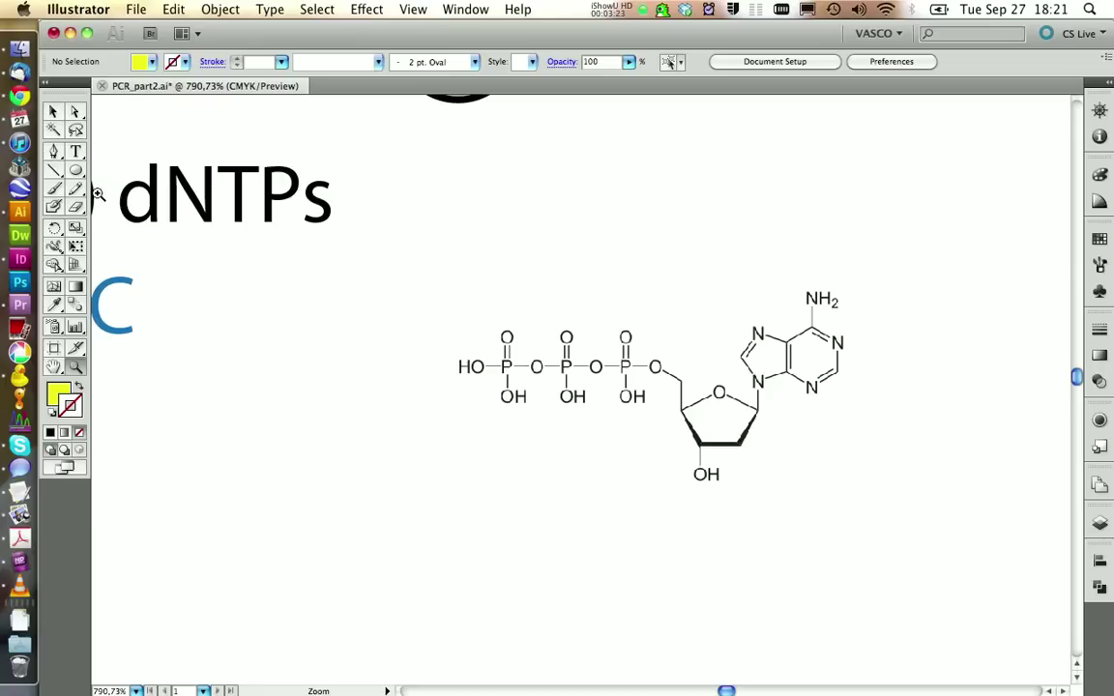
click(76, 172)
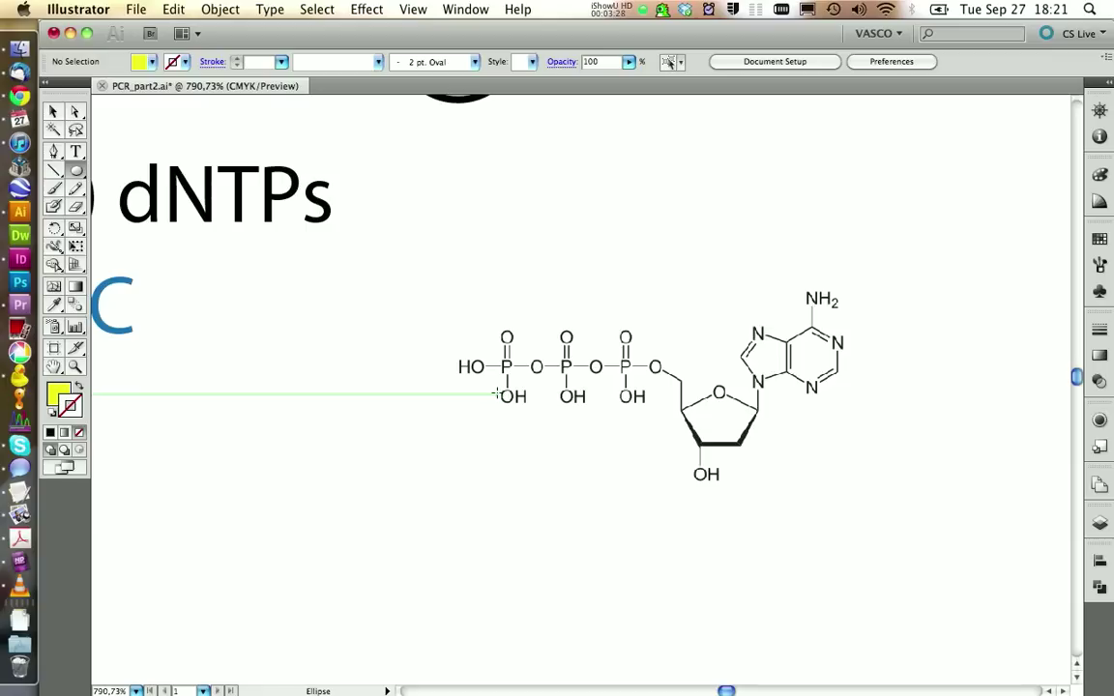
drag(486, 375, 528, 360)
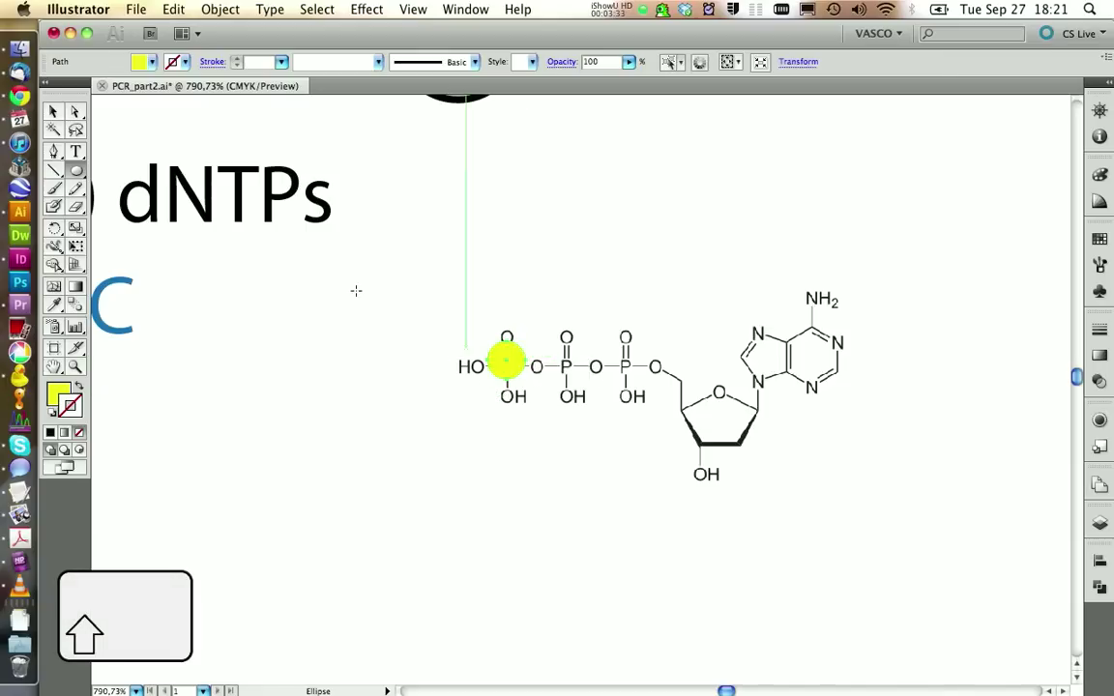
click(151, 61)
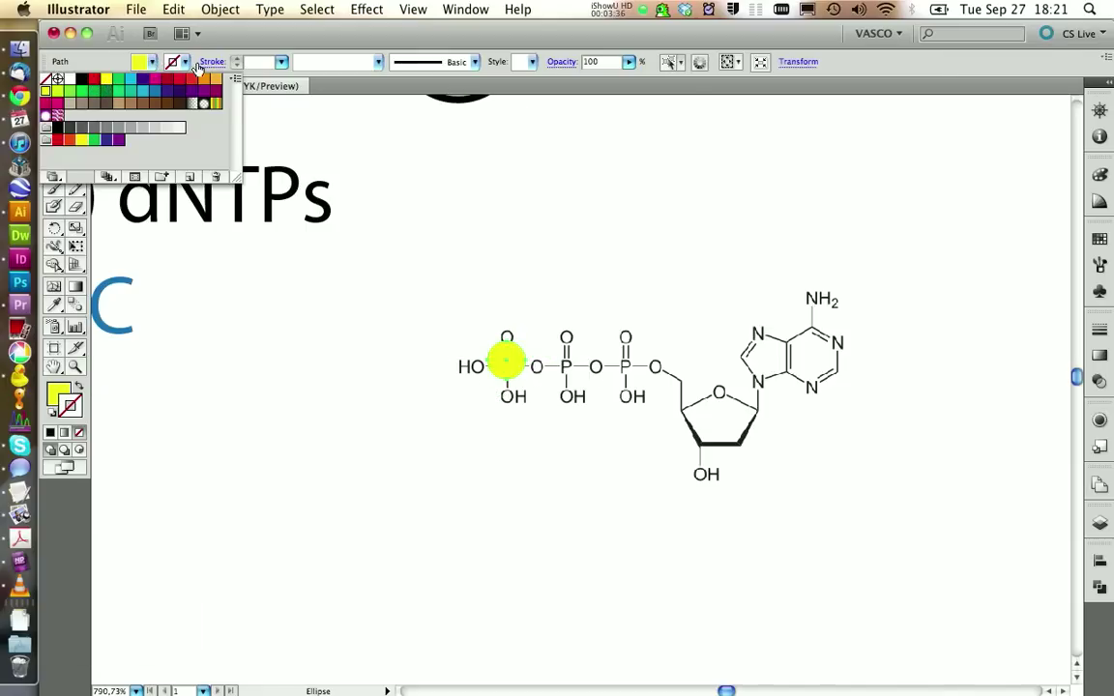
click(186, 63)
click(85, 78)
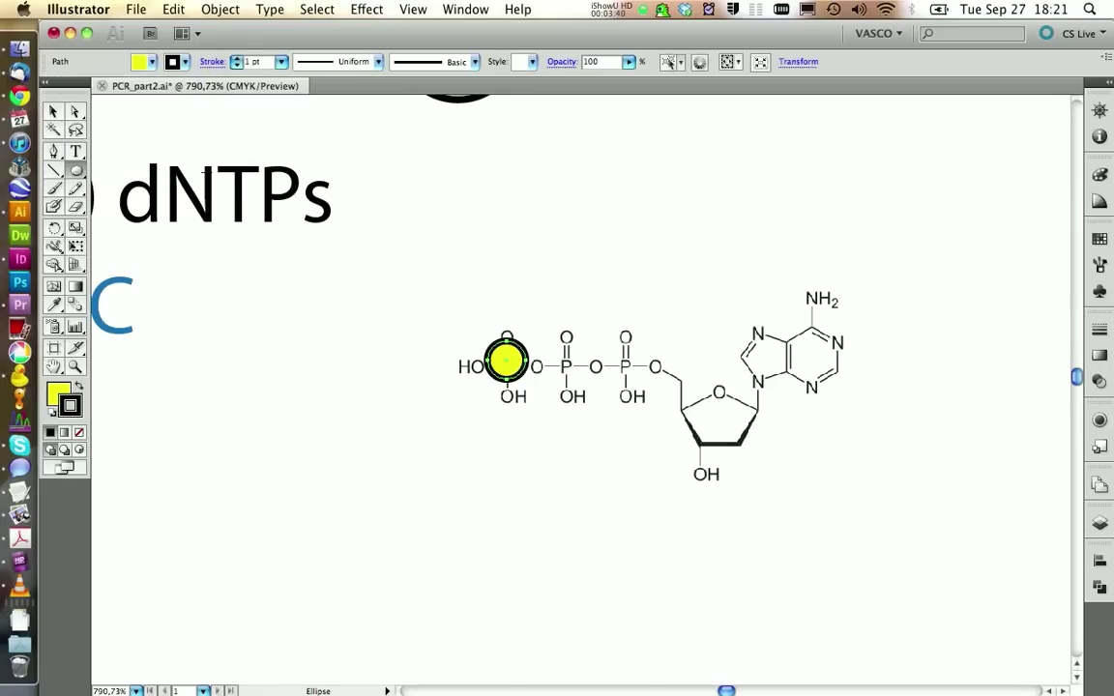
Step: Enlarge the yellow circle proportionally and move it to the empty area below the blue C
click(53, 111)
click(72, 113)
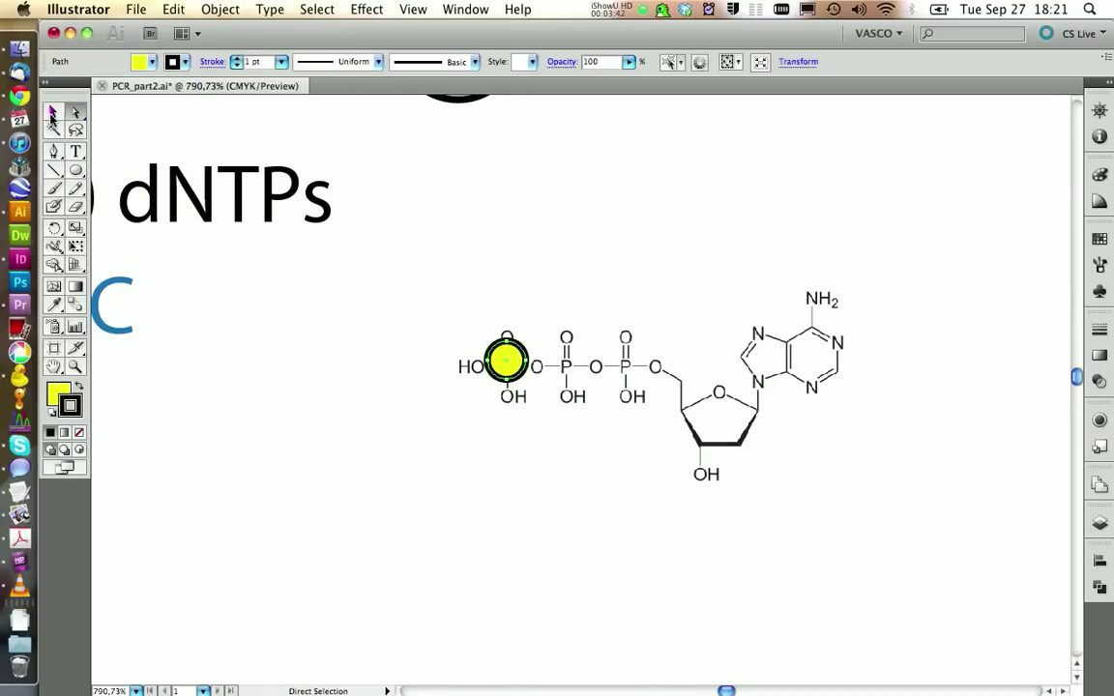
click(53, 112)
drag(522, 384, 609, 462)
drag(576, 426, 245, 548)
click(304, 522)
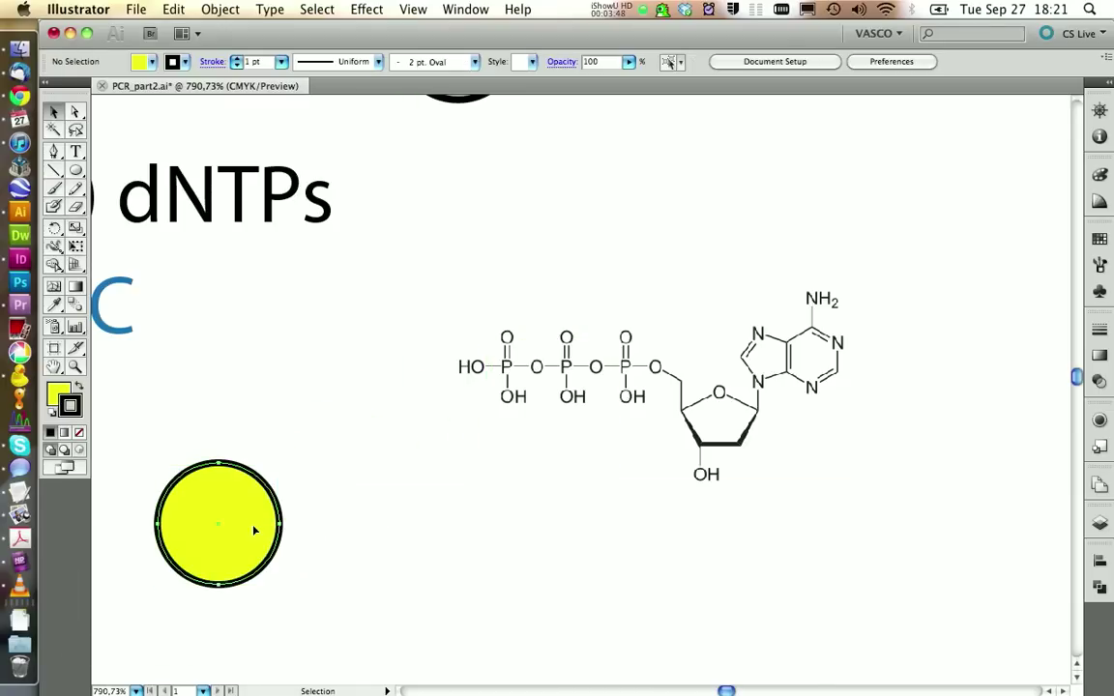
click(256, 527)
drag(278, 583, 244, 547)
Step: Duplicate the yellow circle to get three circles in a rough row below the molecule
click(229, 530)
click(199, 514)
key(super+c)
key(super+v)
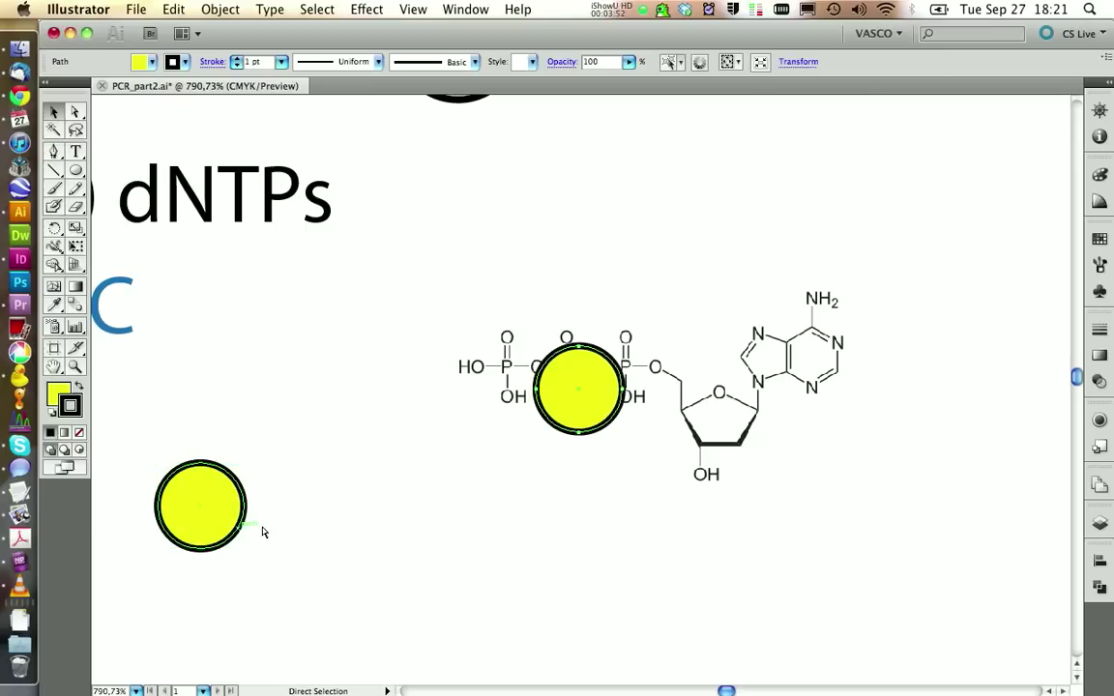
drag(576, 408, 473, 520)
Step: Align the three yellow circles on their vertical centers and distribute the horizontal spacing between them evenly
drag(182, 409, 479, 580)
key(shift+F7)
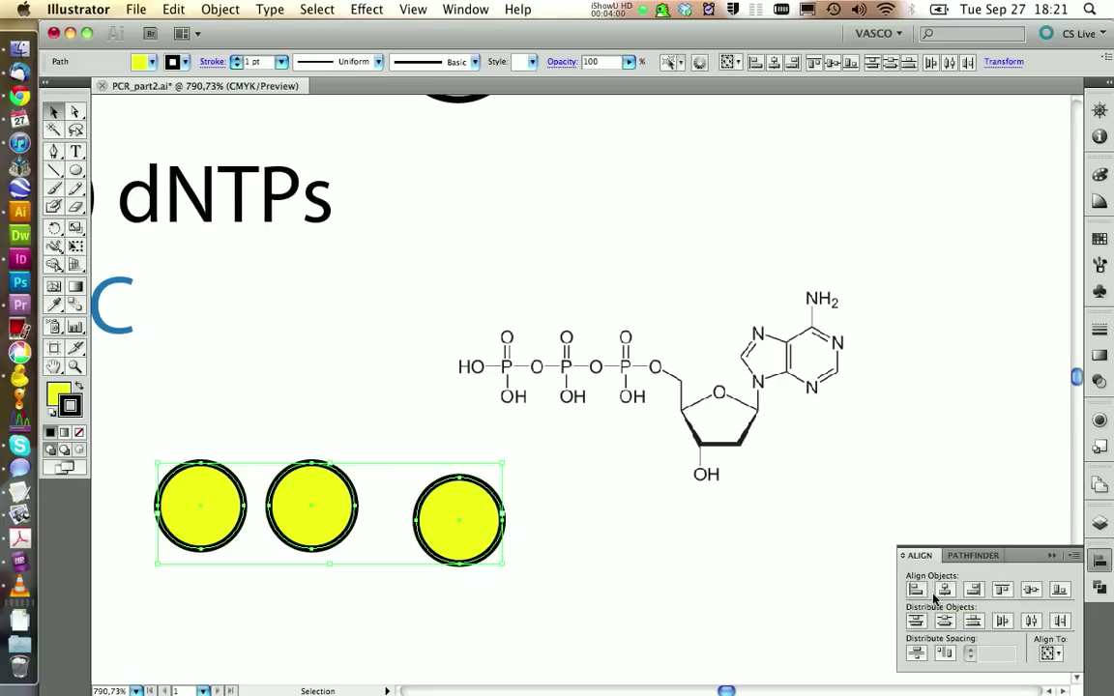
click(1029, 592)
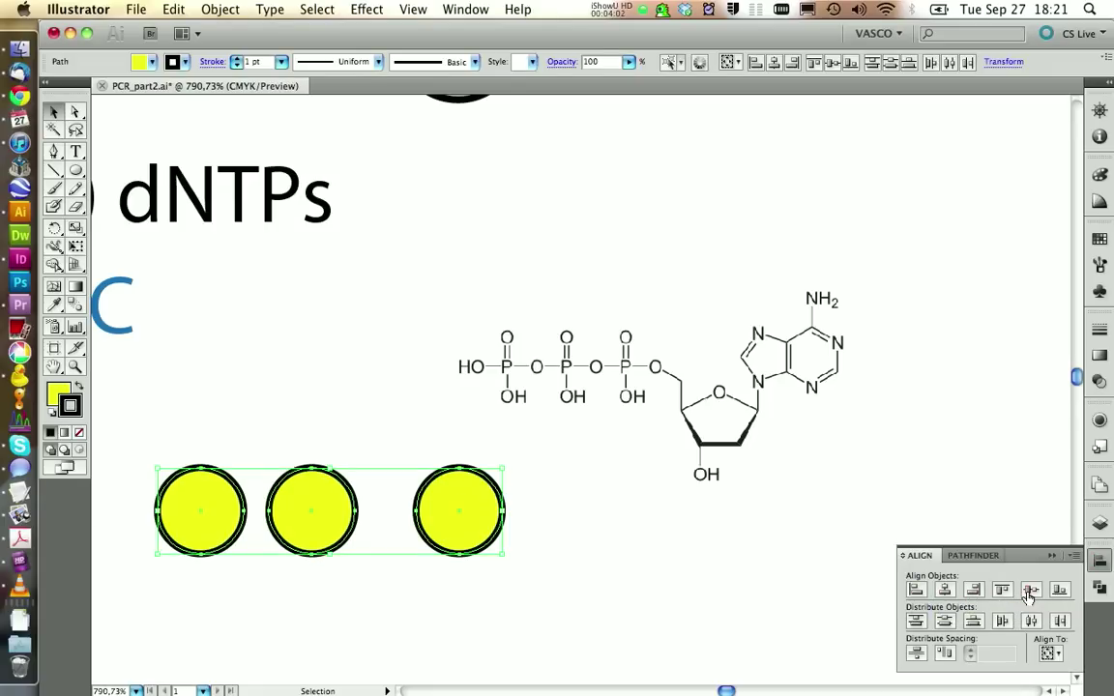
click(944, 655)
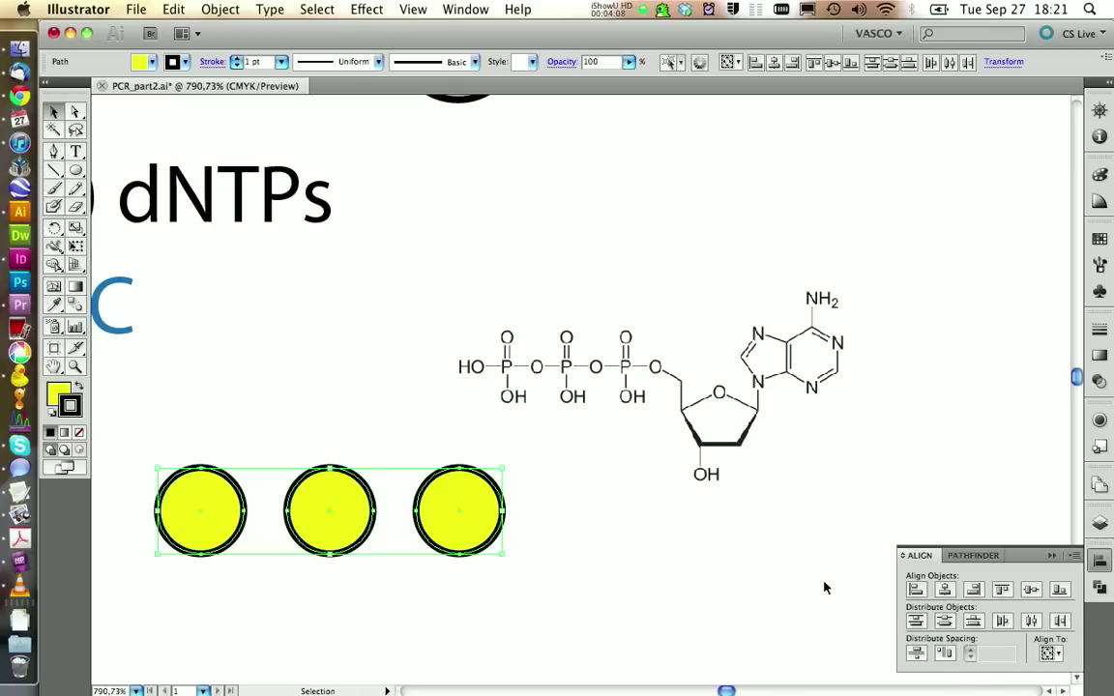
click(661, 553)
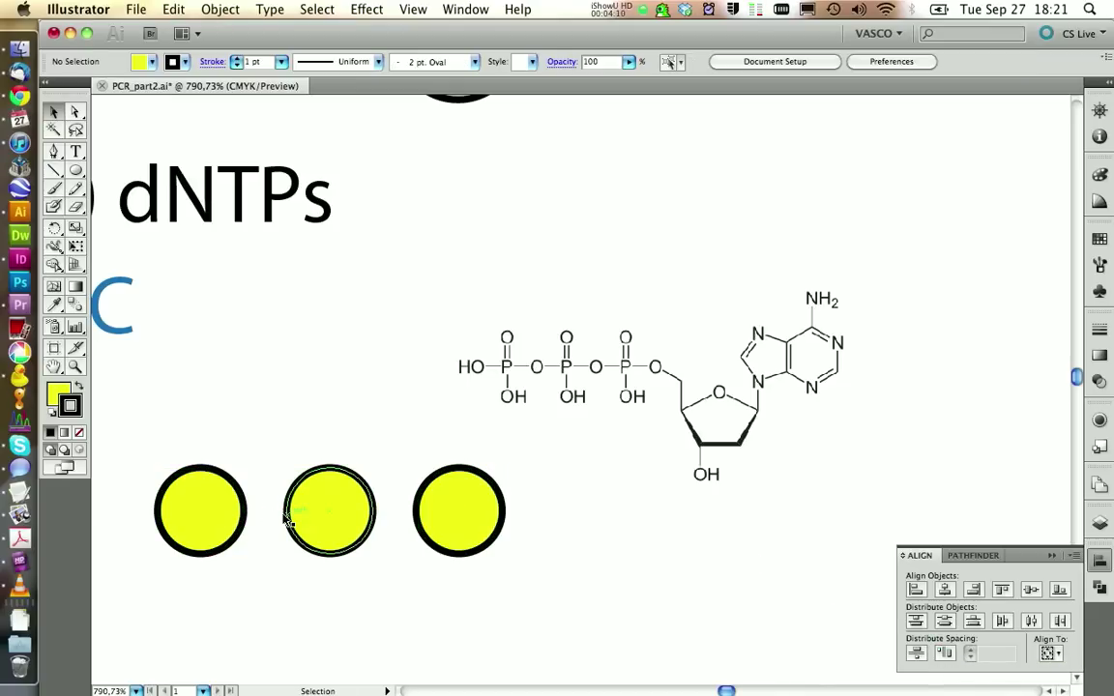
Step: Connect the three circles with copies of one short horizontal black line, adding another copy on the outer side of the third circle
click(54, 170)
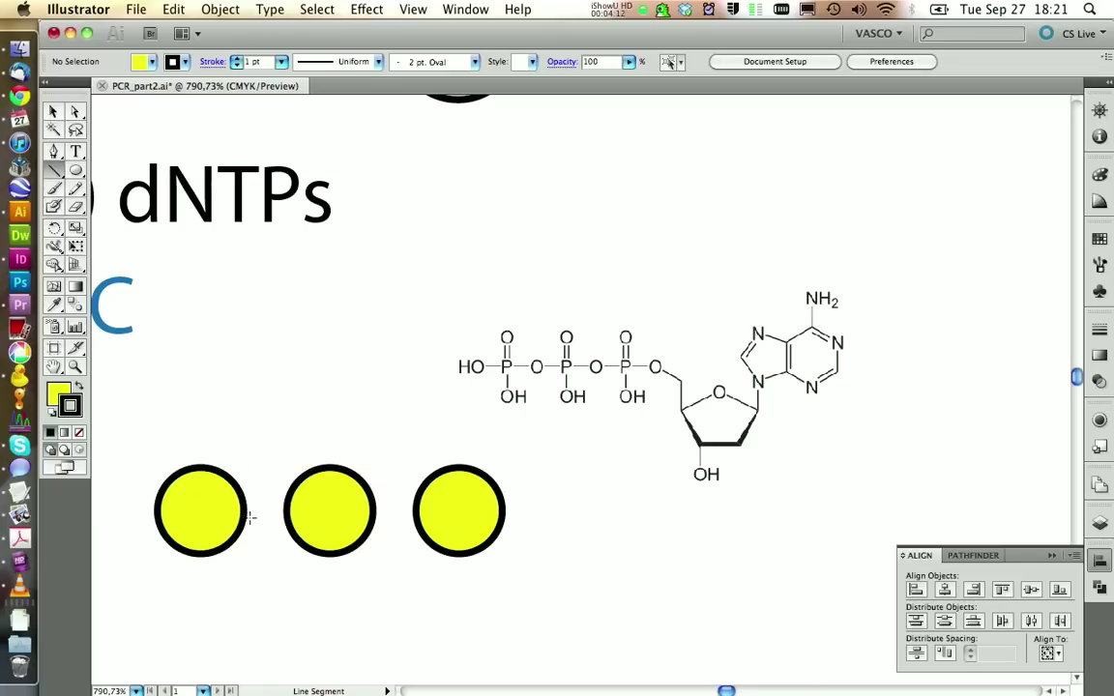
drag(245, 510, 285, 509)
click(53, 113)
key(super+c)
key(super+v)
drag(578, 388, 398, 514)
key(a)
key(super+v)
drag(578, 388, 514, 521)
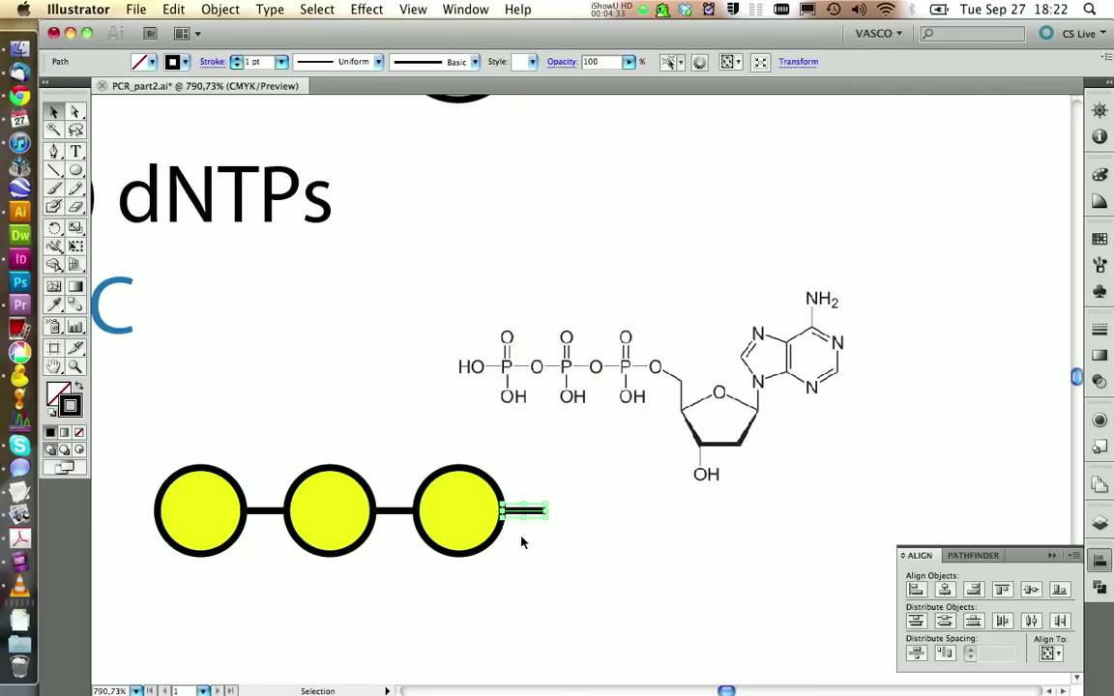
click(522, 535)
Step: Check in Outline view how the lines meet the circles, and return to Preview
click(413, 8)
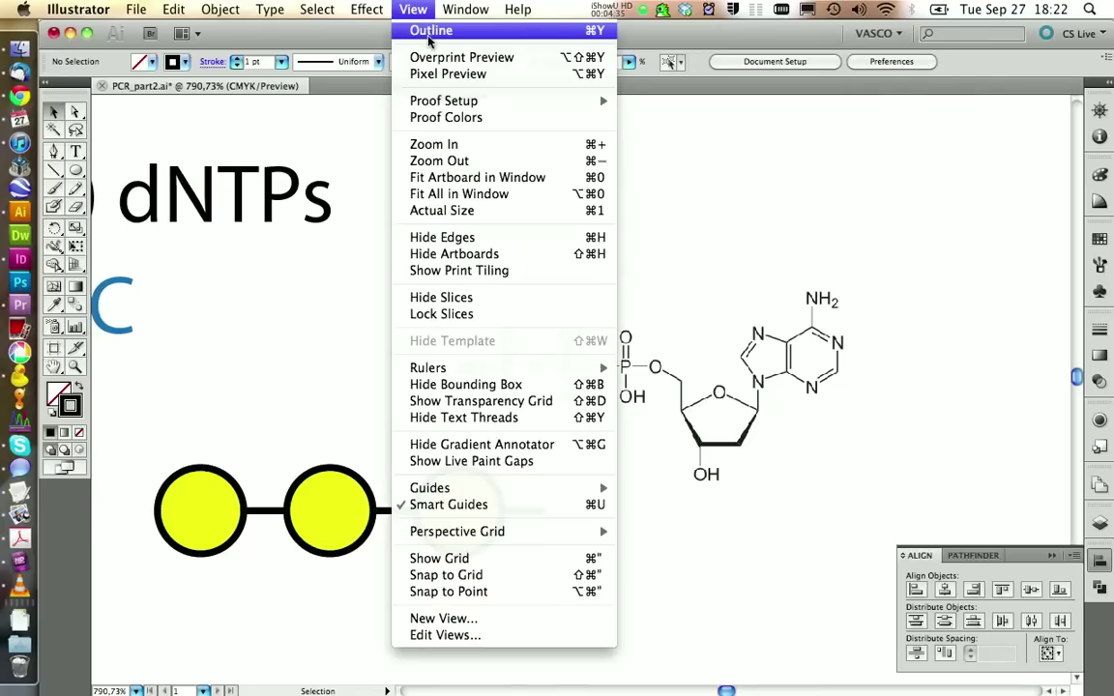
click(435, 30)
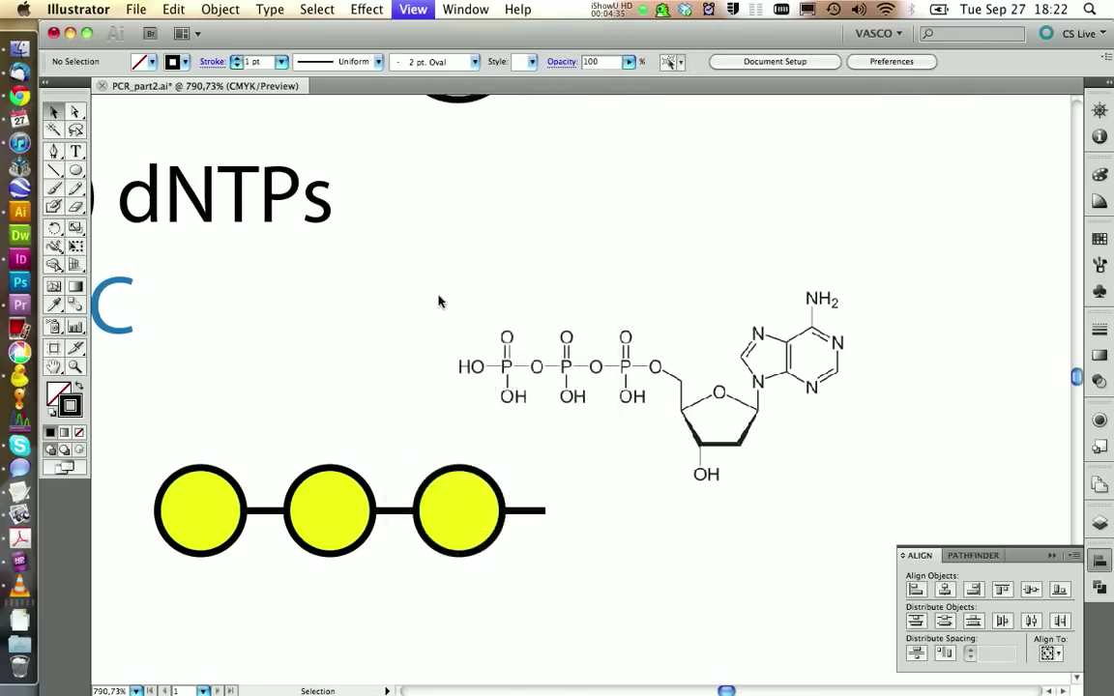
drag(391, 516, 385, 515)
click(402, 532)
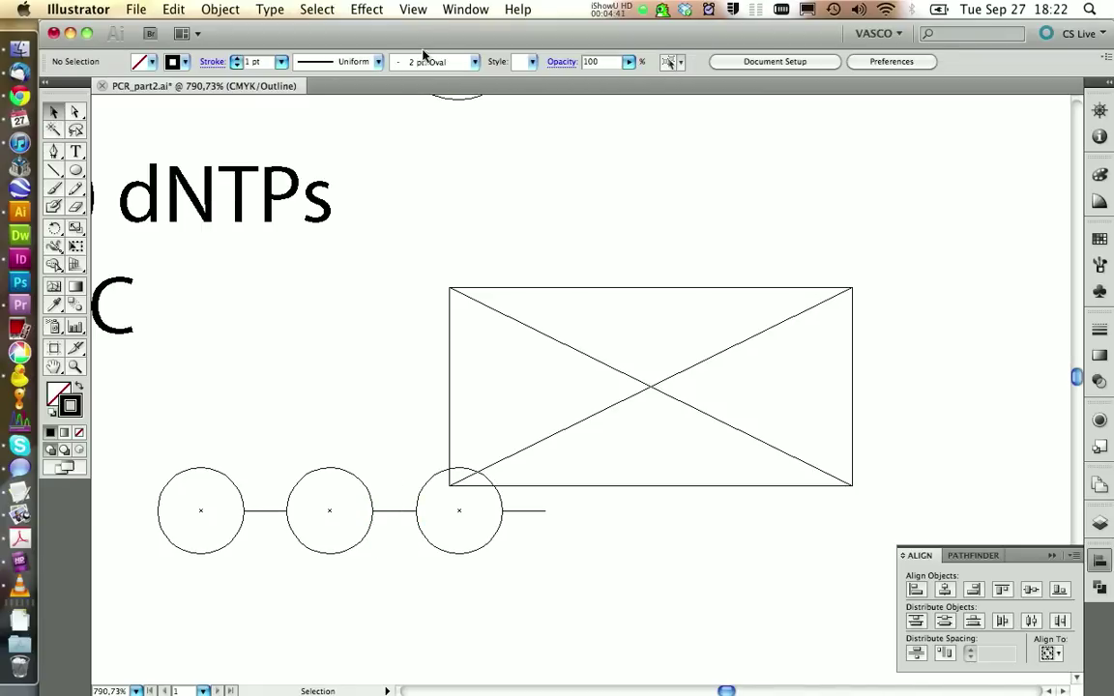
click(413, 8)
click(416, 30)
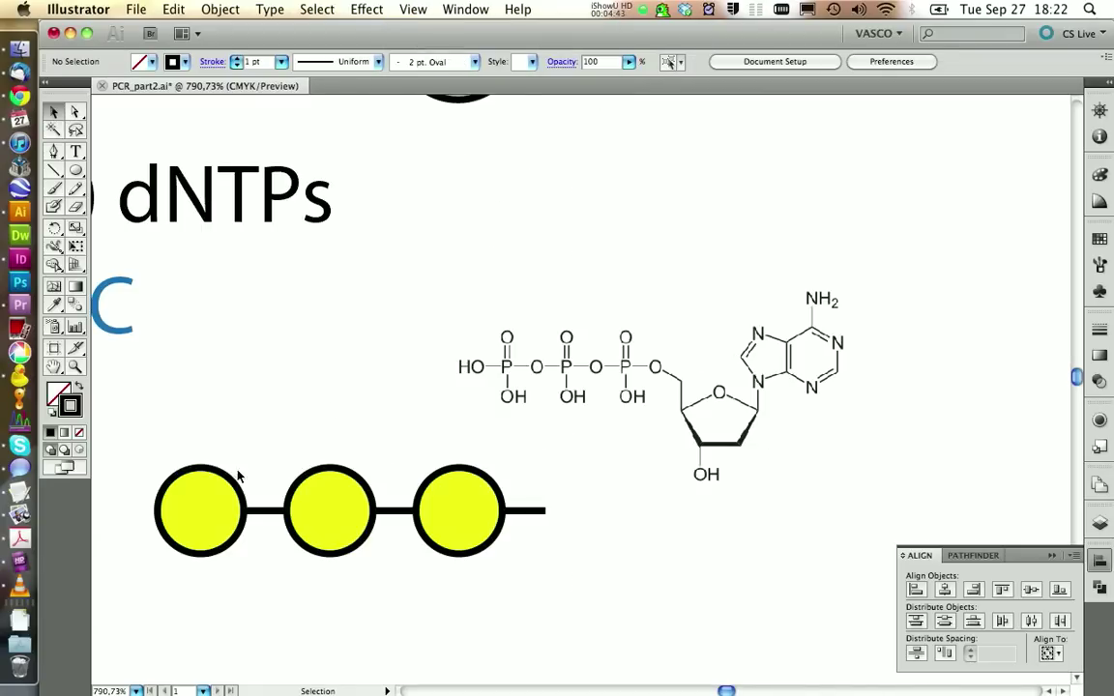
Step: Group the three yellow circles with their connecting lines
drag(152, 446, 552, 622)
key(a)
key(super+g)
key(v)
click(748, 510)
Step: Create a five-sided polygon with a radius of 17,6389 mm below the molecule
click(73, 174)
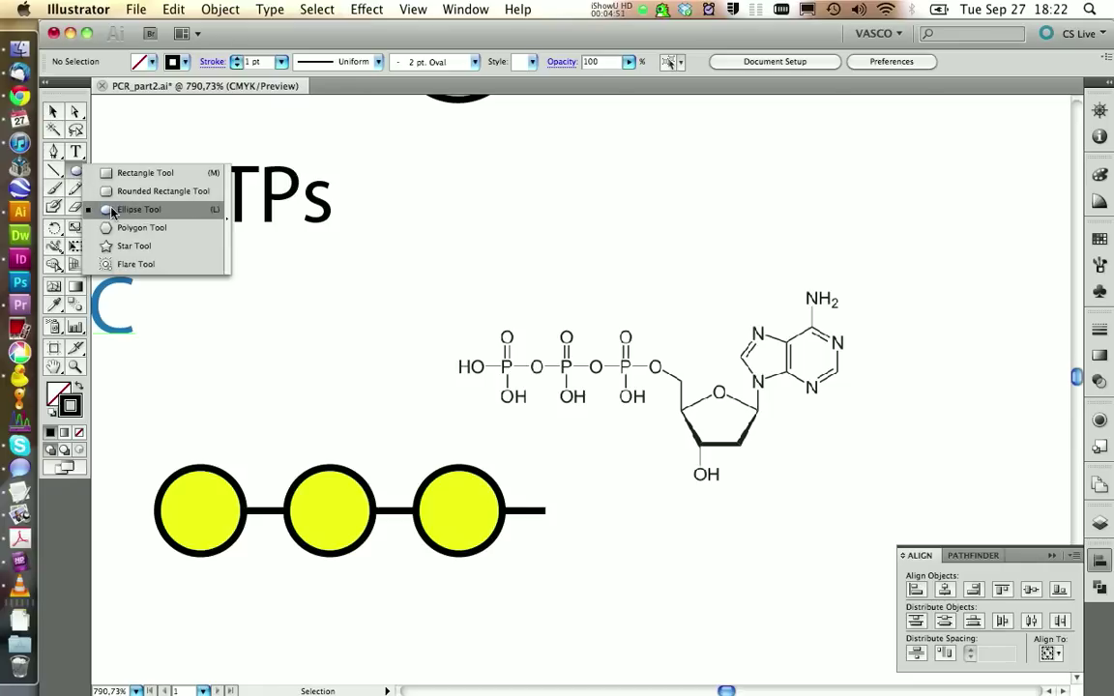
click(141, 228)
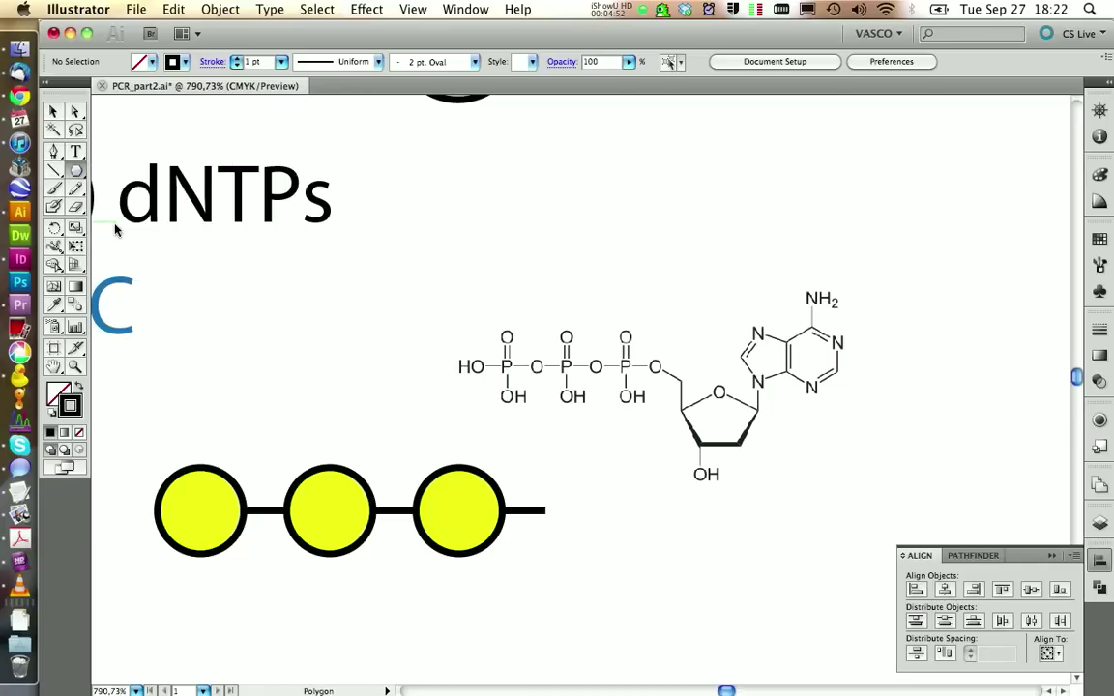
click(655, 516)
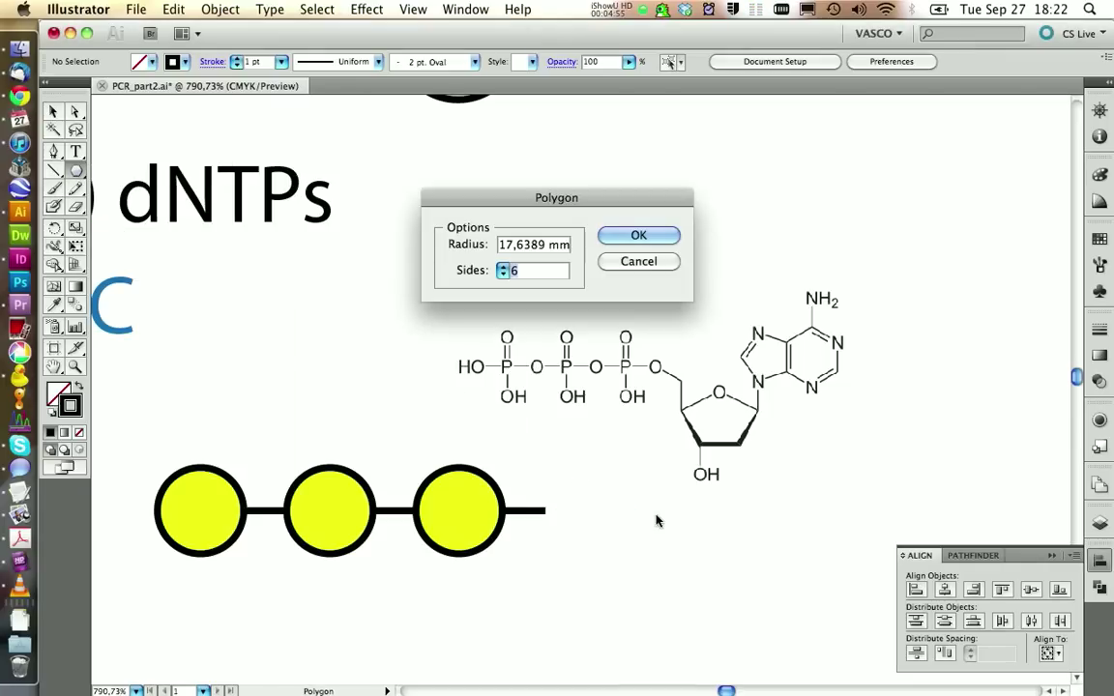
click(502, 276)
click(638, 235)
Step: Scale the pentagon down proportionally and attach its left corner to the free end of the phosphate chain's last line
click(53, 111)
key(shift)
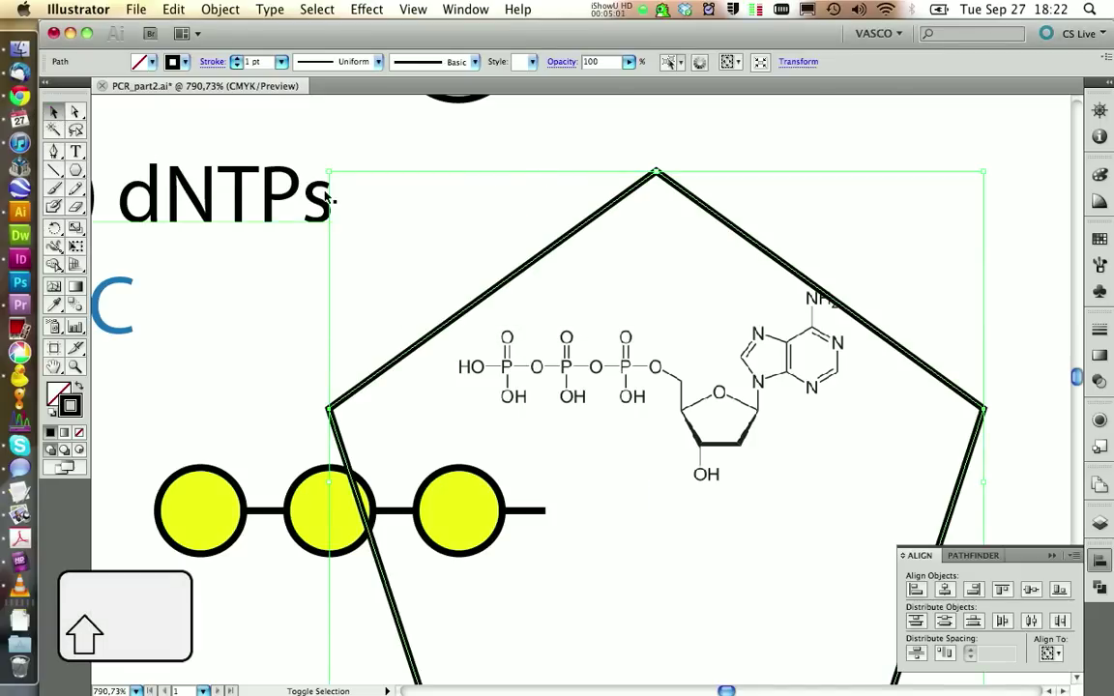
drag(326, 172, 700, 582)
drag(796, 648, 628, 360)
drag(590, 292, 638, 348)
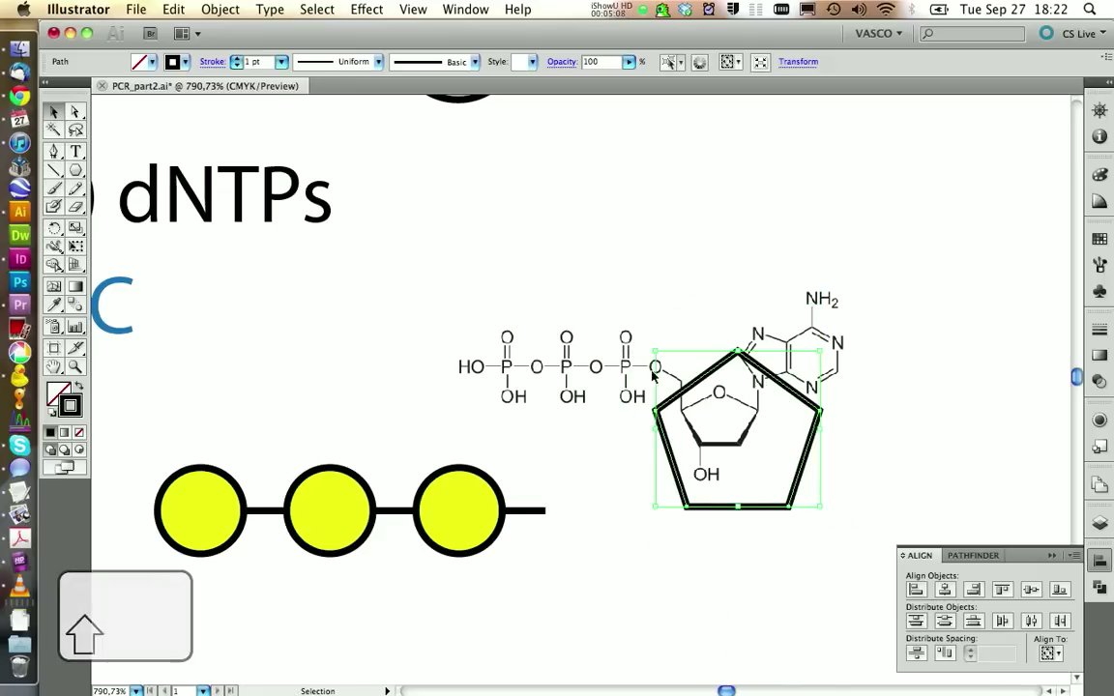
drag(675, 396, 567, 503)
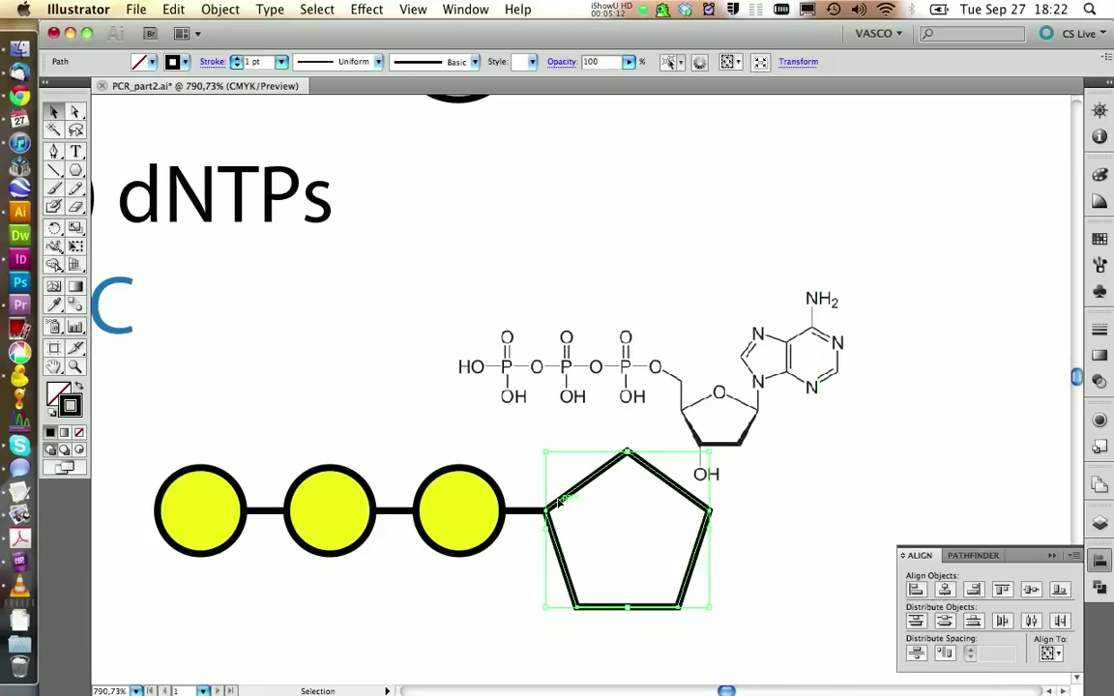
click(729, 505)
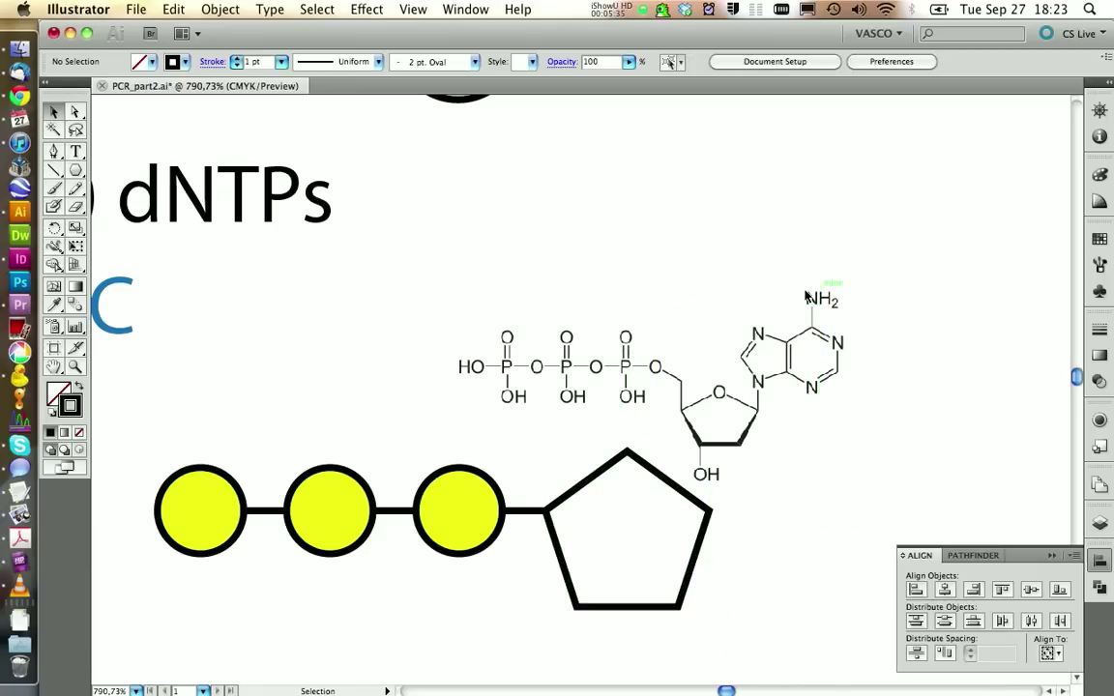
Step: Draw an unfilled, black-outlined wide rectangle just above the molecule's NH2 group
click(788, 380)
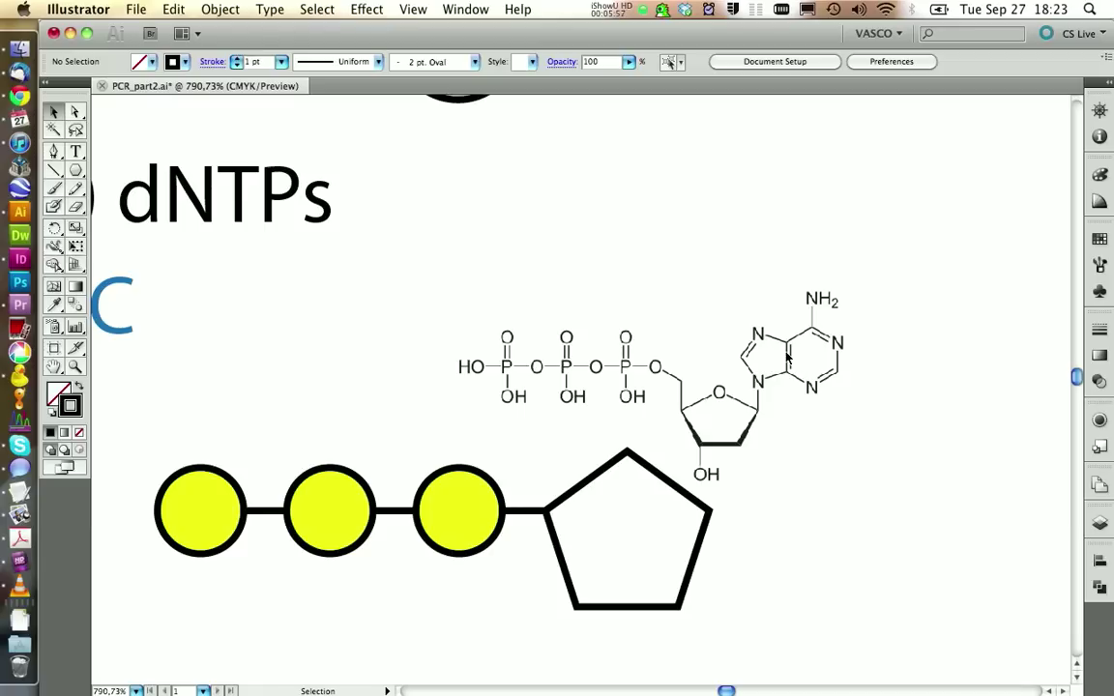
drag(76, 170, 97, 173)
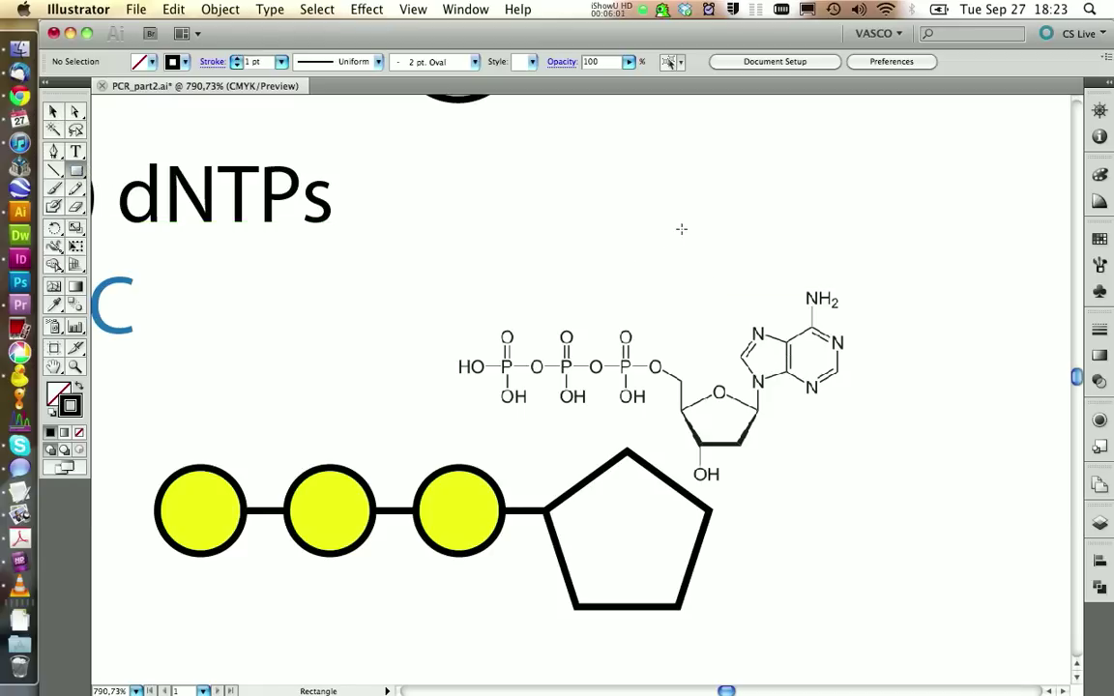
mouse_move(720, 203)
mouse_down()
mouse_move(756, 233)
mouse_move(952, 248)
mouse_move(919, 275)
mouse_move(928, 288)
mouse_up()
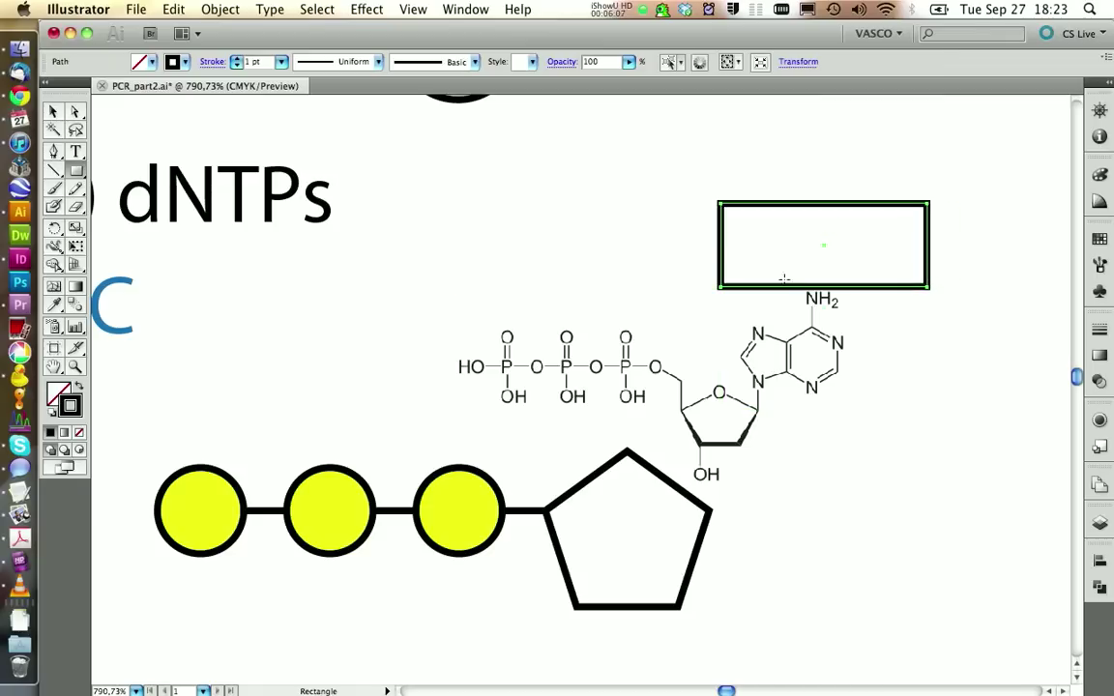
Step: Move the rectangle to the empty area below the chain of yellow circles
click(413, 9)
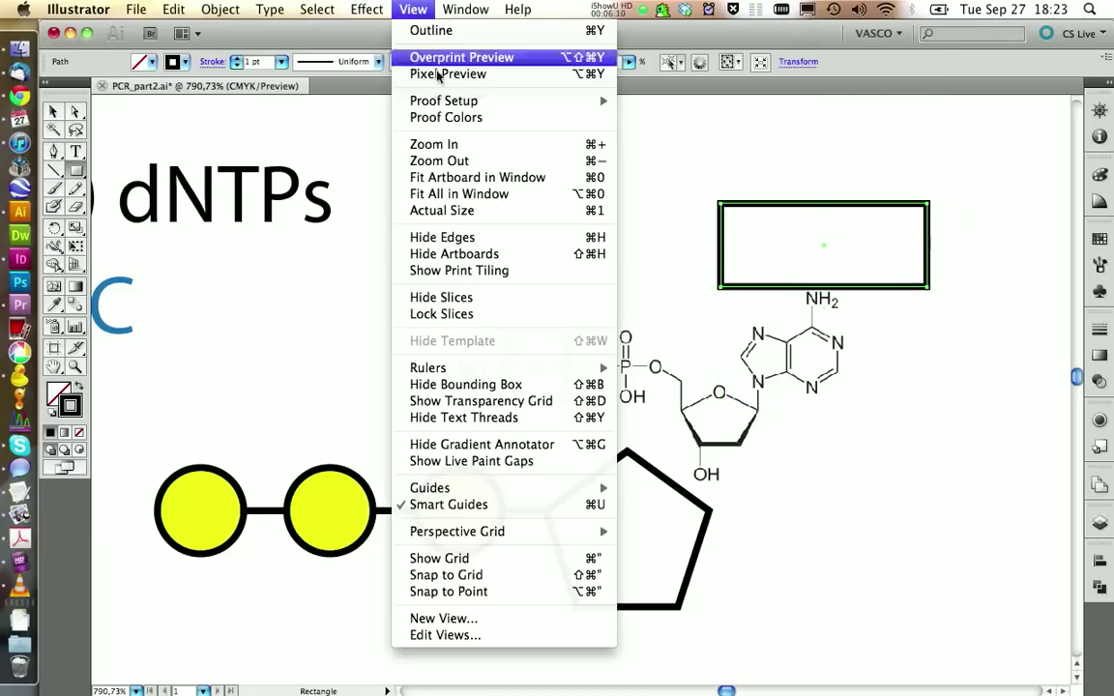
click(455, 178)
click(75, 367)
drag(519, 279, 670, 461)
click(54, 111)
drag(630, 198, 484, 411)
click(516, 472)
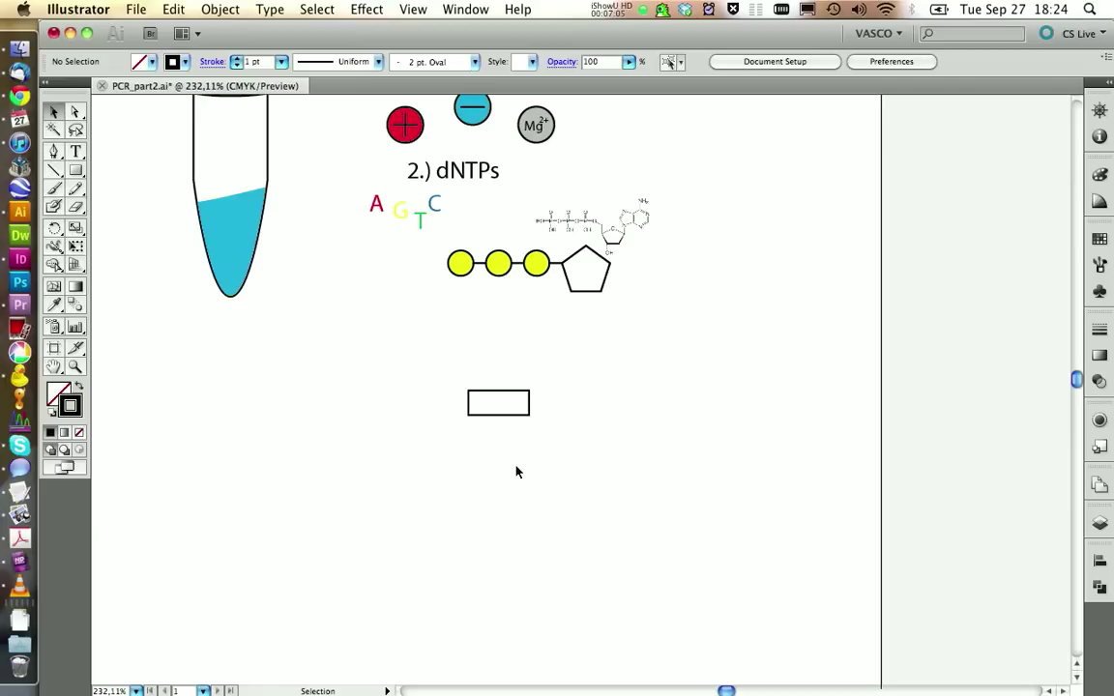
Step: Duplicate the unfilled rectangle three times and arrange the four rectangles as two rows of two below the molecule
drag(470, 383, 541, 470)
drag(500, 418, 493, 501)
drag(587, 380, 617, 490)
drag(600, 403, 636, 427)
drag(491, 400, 478, 400)
click(204, 345)
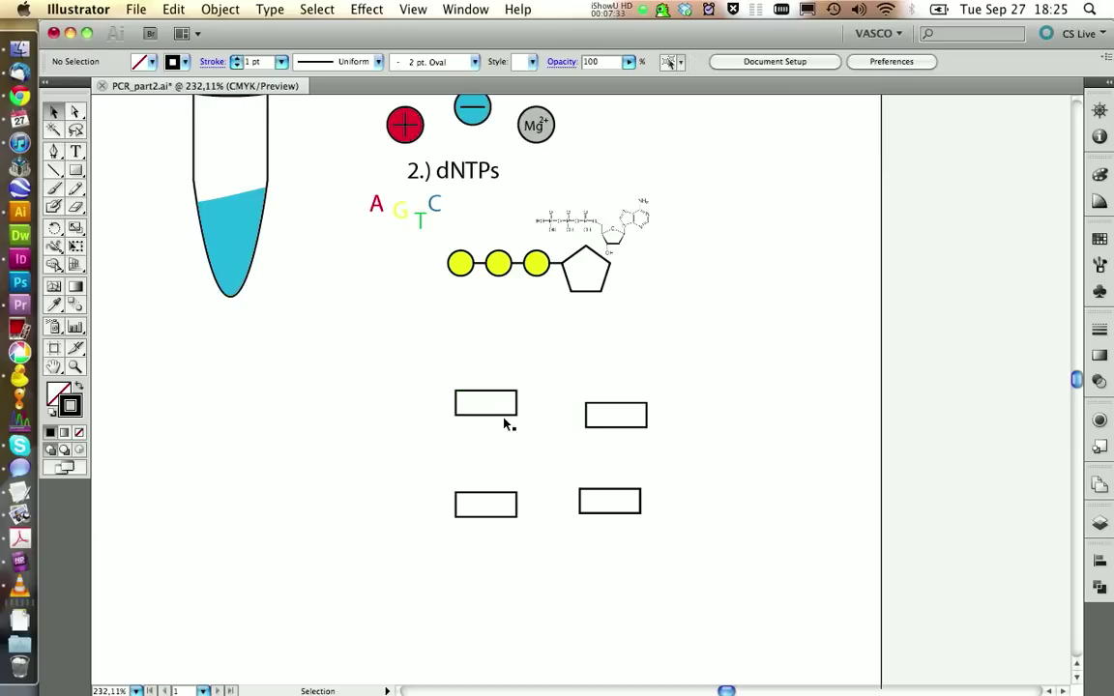
Step: Draw a circle as tall as the rectangles, centre it on the upper-left rectangle's right edge, and copy it onto the upper-right rectangle's left edge
click(77, 171)
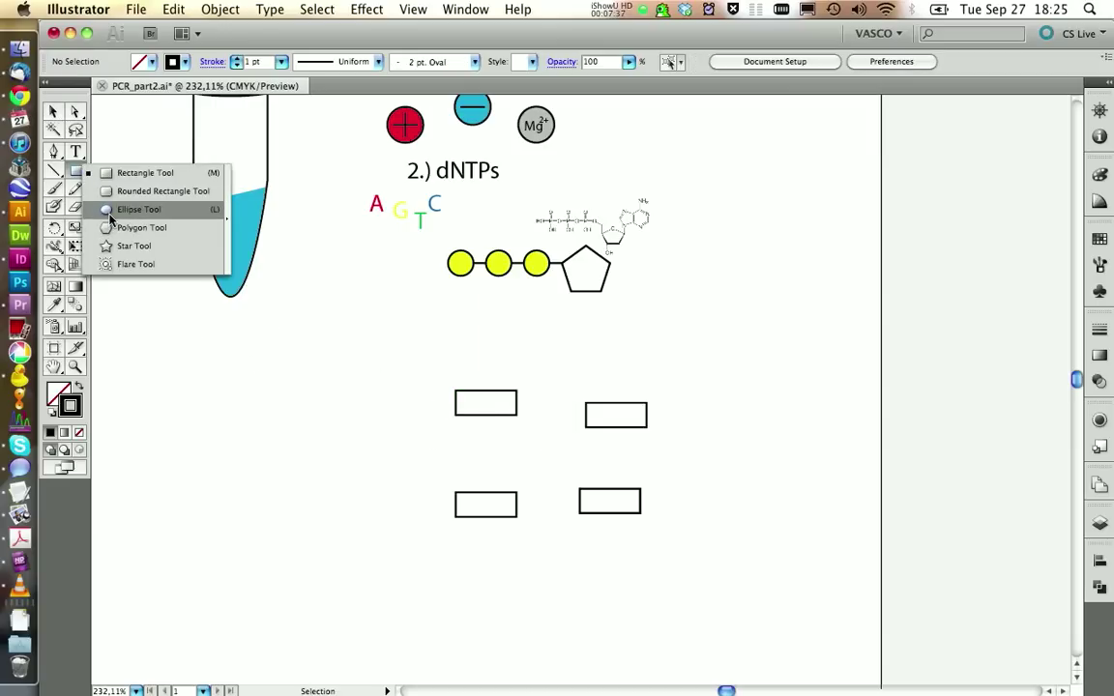
click(110, 217)
drag(515, 388, 533, 414)
key(z)
drag(462, 367, 667, 447)
click(56, 113)
drag(422, 429, 362, 432)
click(383, 456)
click(392, 472)
click(369, 427)
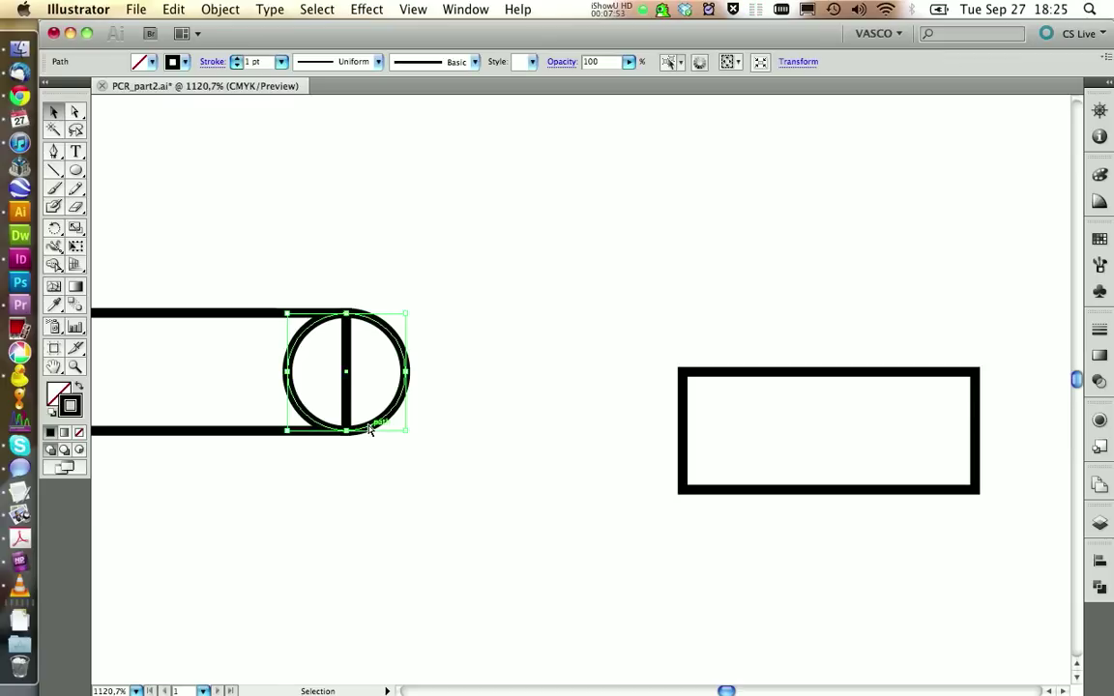
drag(370, 429, 702, 486)
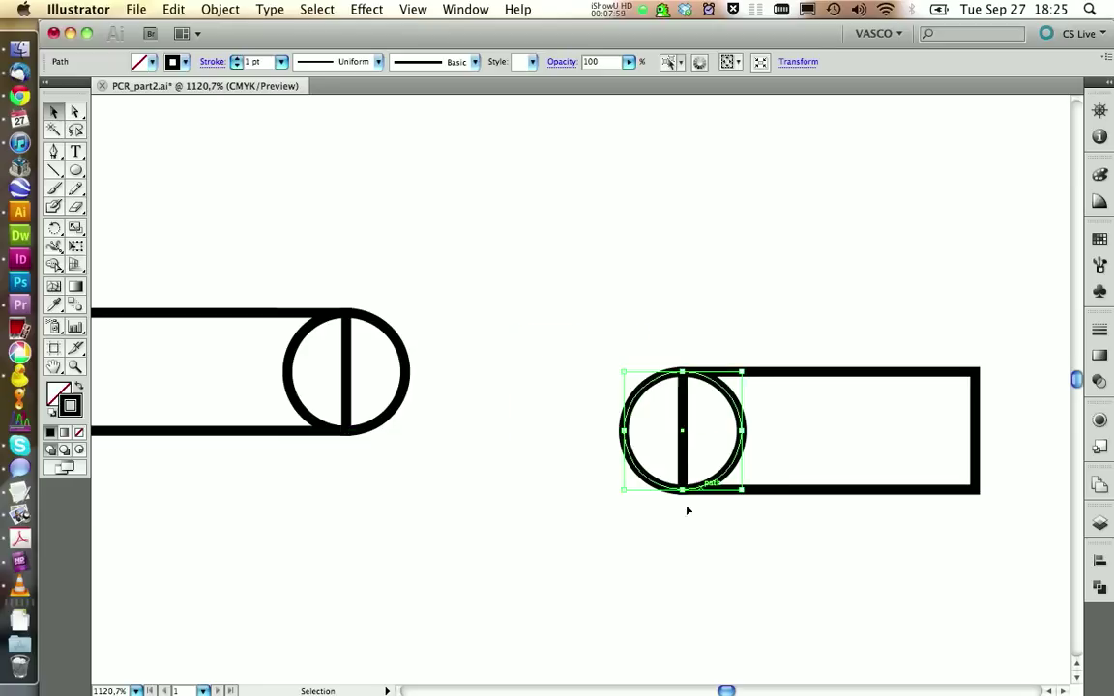
click(654, 547)
Step: Unite the left circle with its rectangle and subtract the other circle from the right rectangle
drag(239, 270, 333, 363)
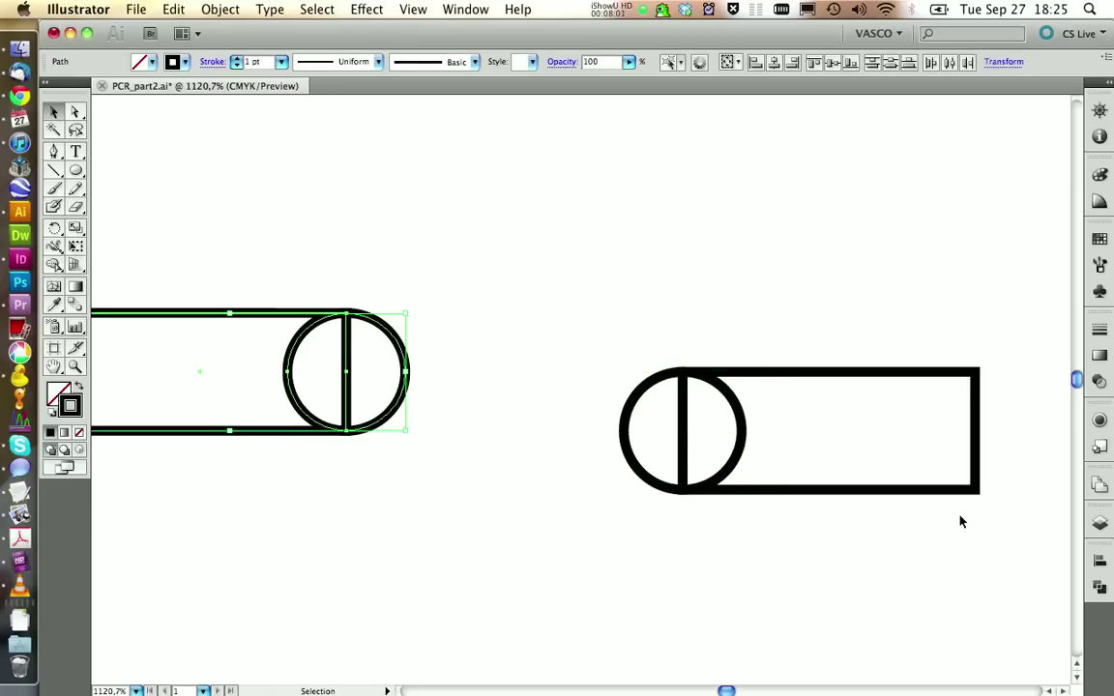
click(1097, 523)
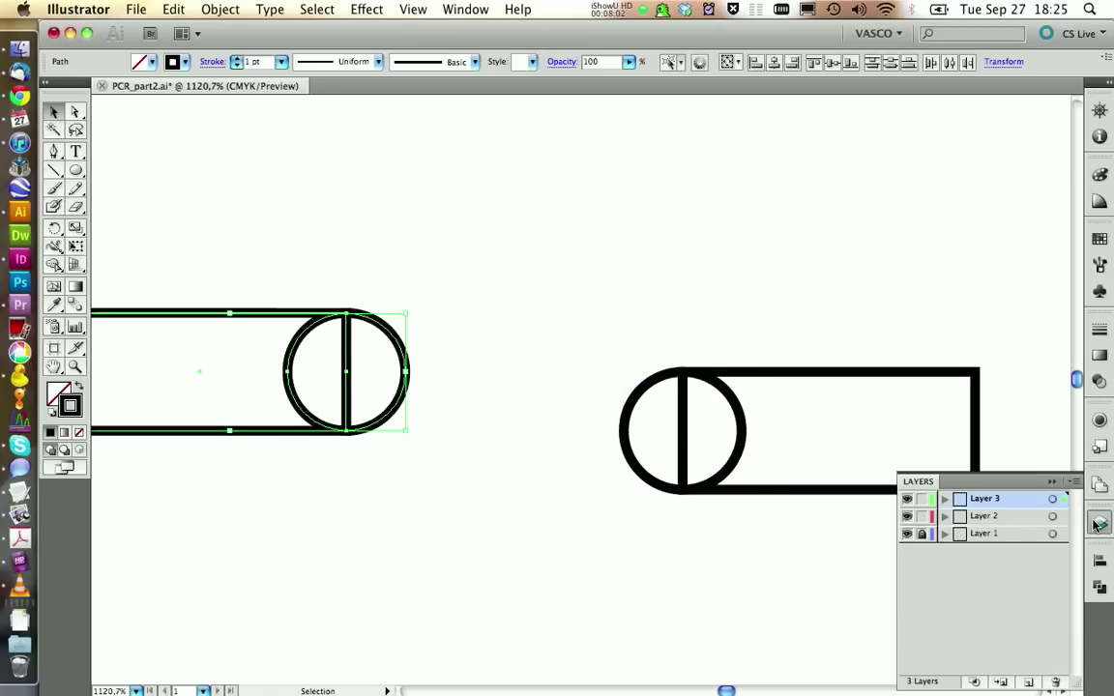
click(1101, 590)
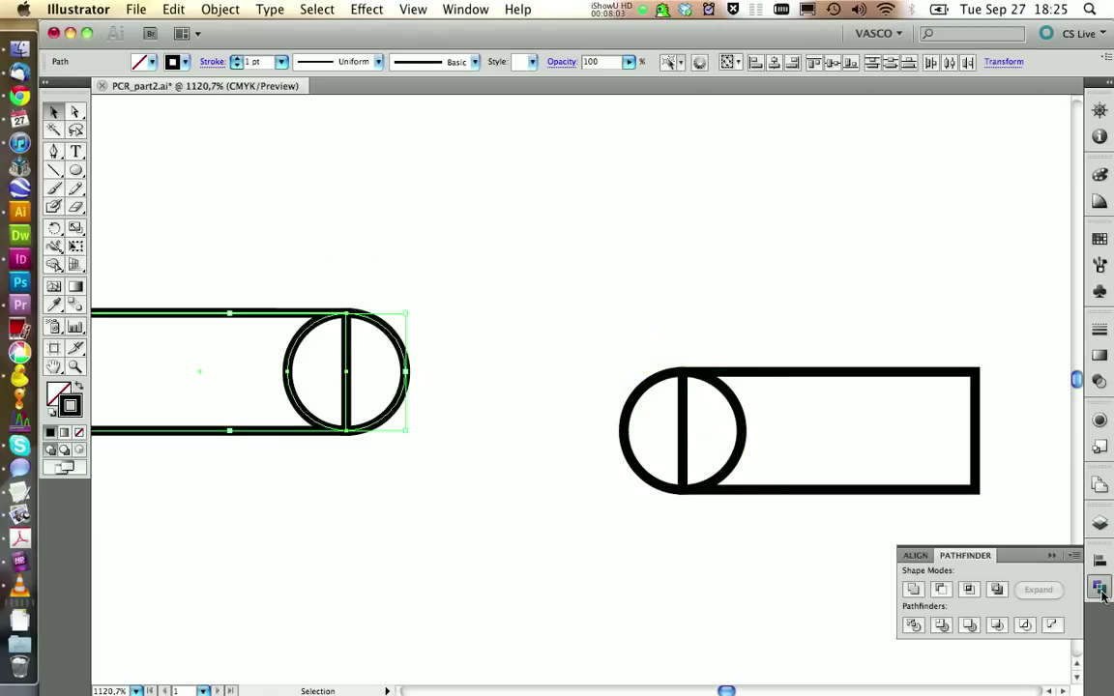
click(912, 592)
drag(592, 367, 840, 543)
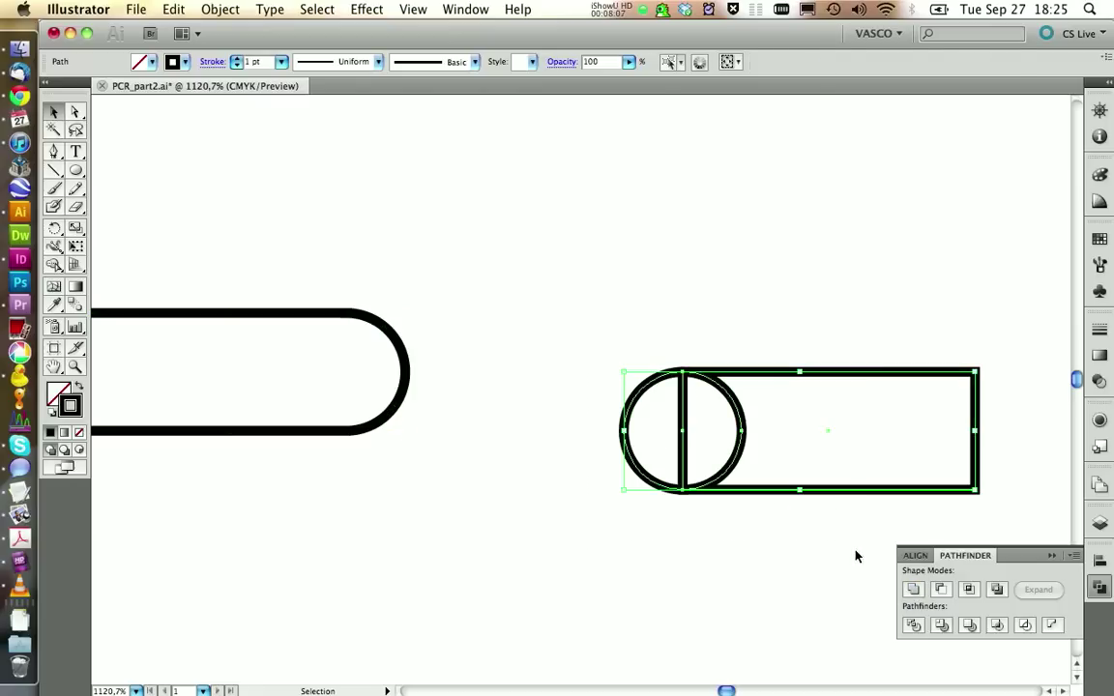
click(941, 592)
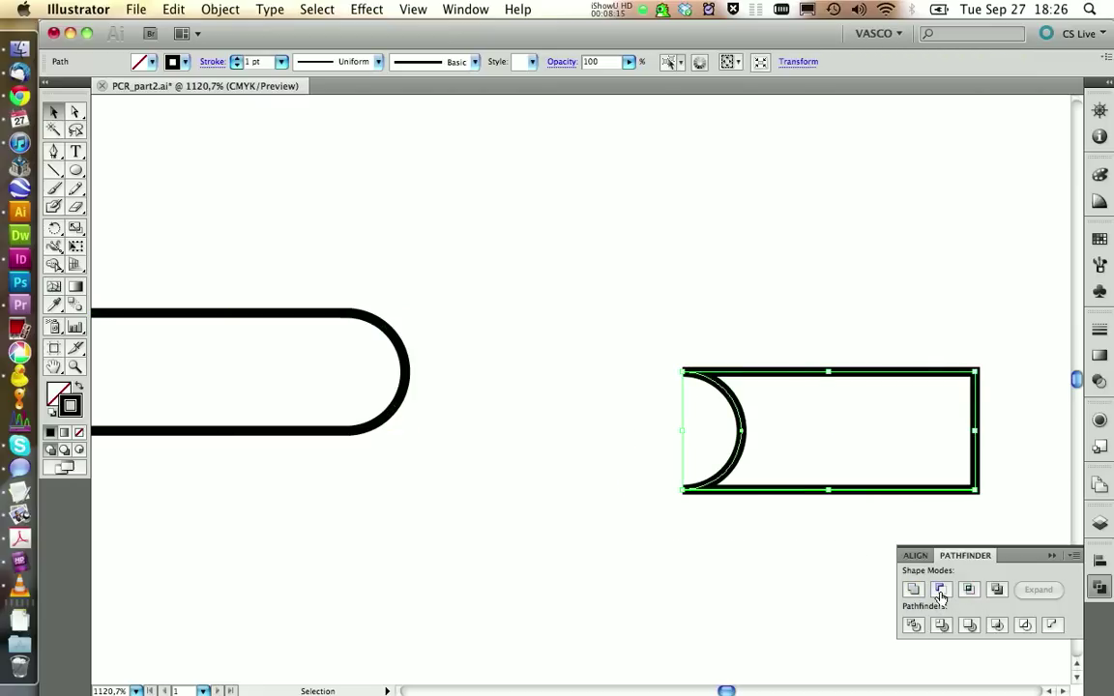
Step: Align the round-ended shape and the notched shape side by side, and fill the round-ended one with yellow
drag(302, 316, 490, 248)
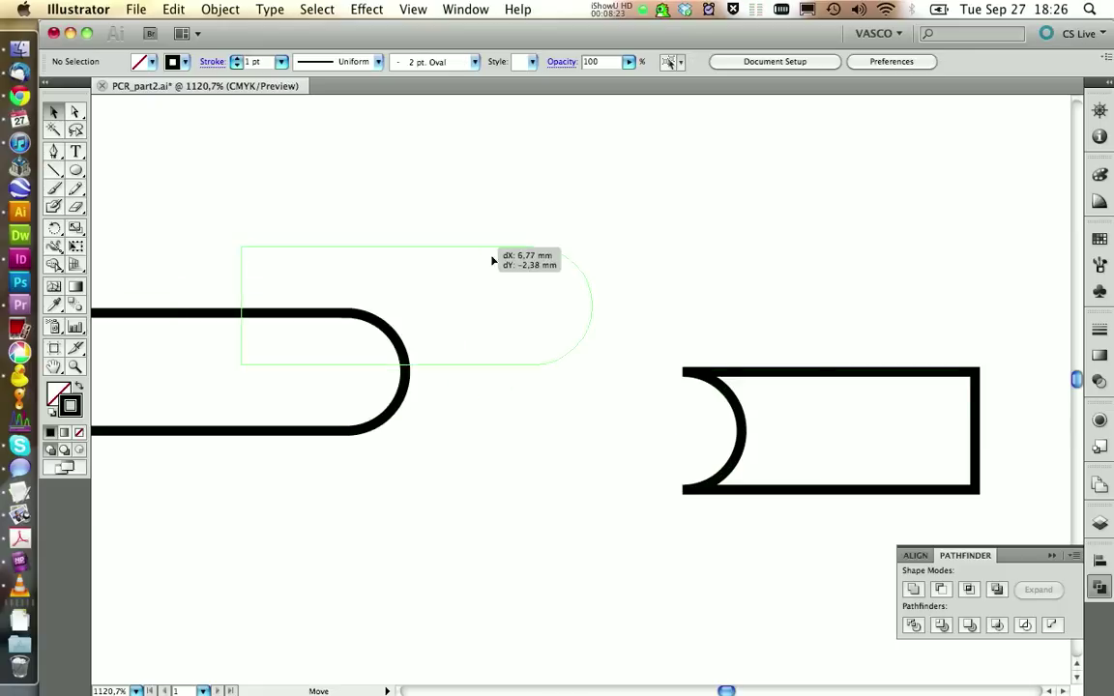
drag(745, 380, 705, 244)
click(587, 457)
click(361, 362)
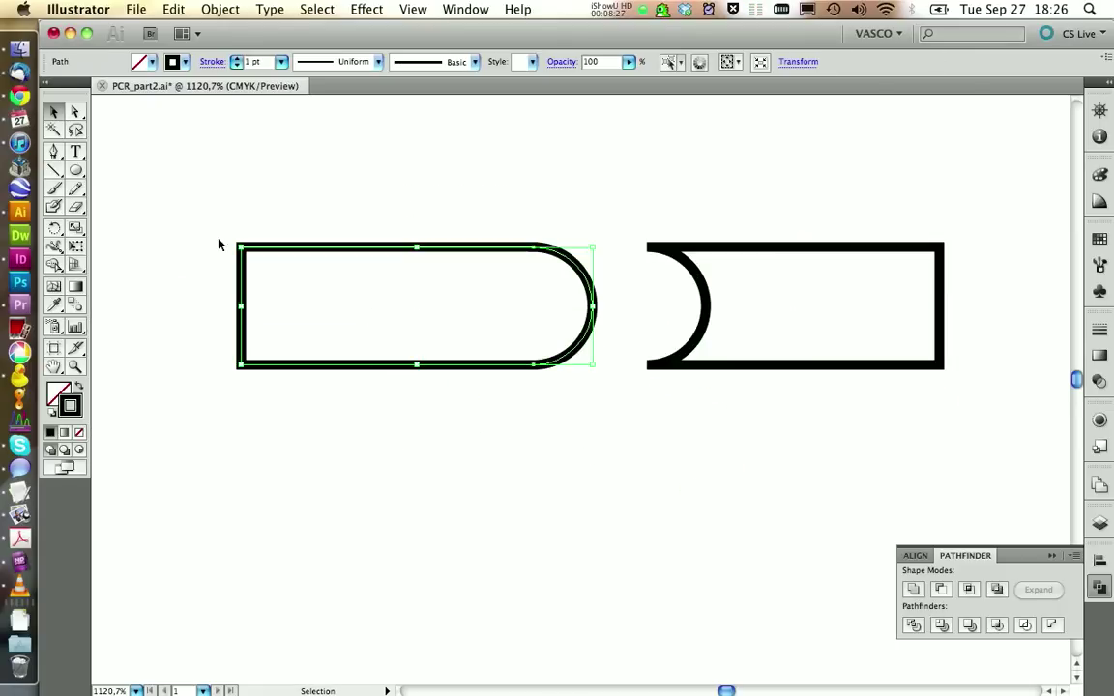
click(152, 62)
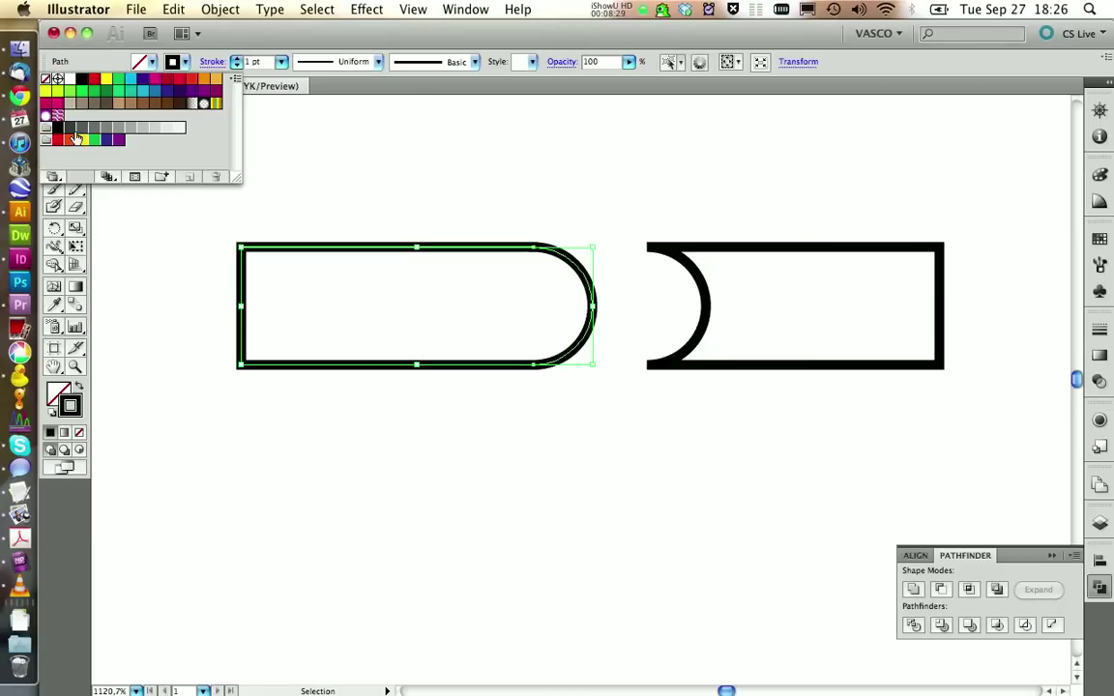
click(81, 144)
Step: Fill the rectangle with the round notch with light blue
click(650, 247)
drag(650, 248, 679, 239)
click(75, 366)
alt+click(625, 383)
alt+click(625, 383)
alt+click(565, 399)
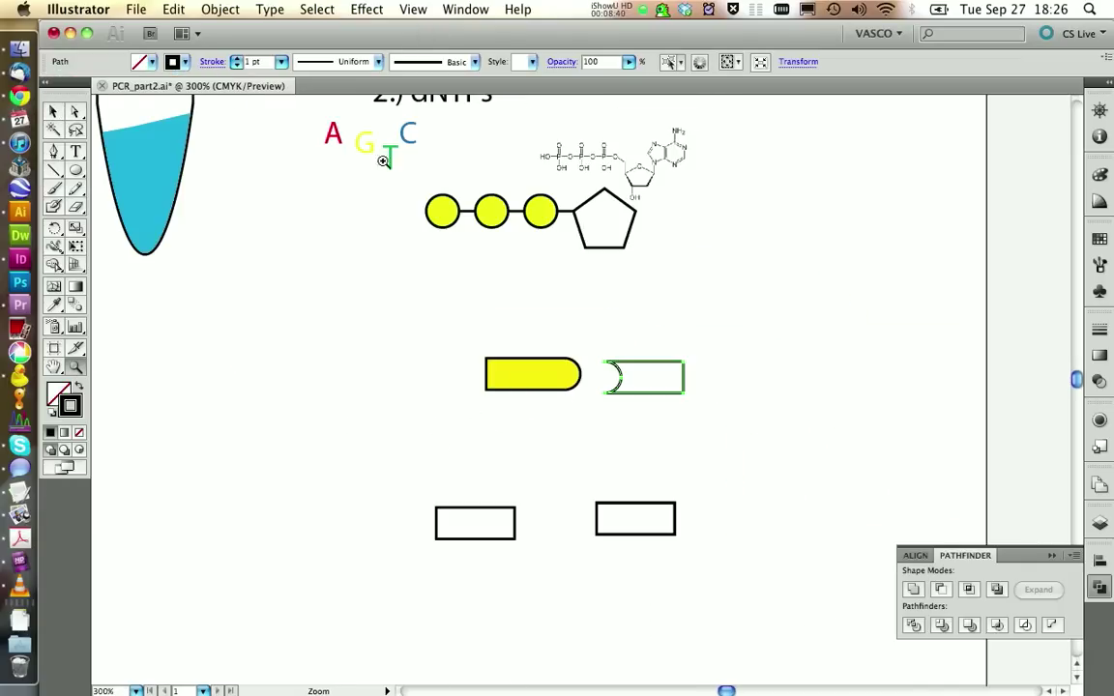
click(54, 113)
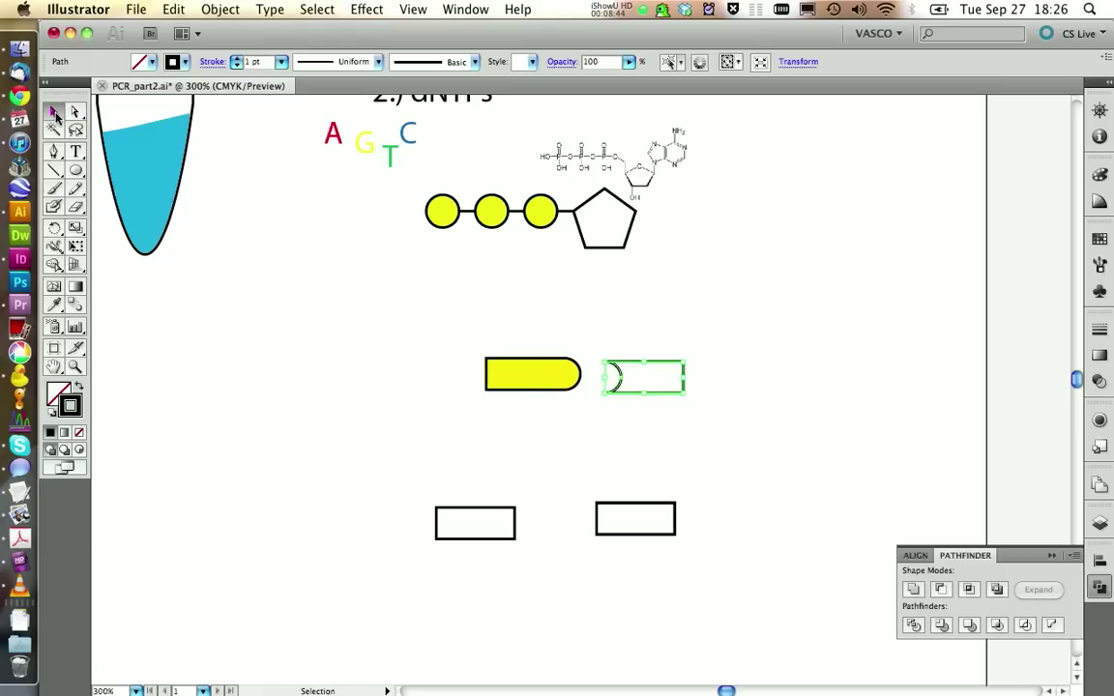
click(152, 63)
click(143, 90)
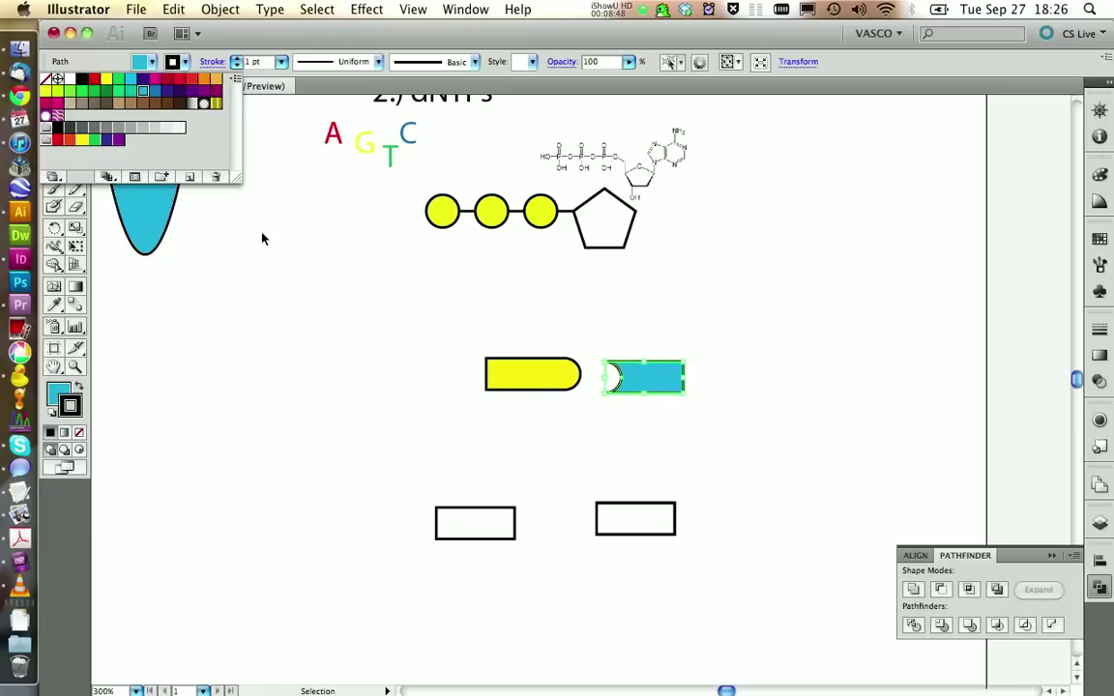
click(410, 460)
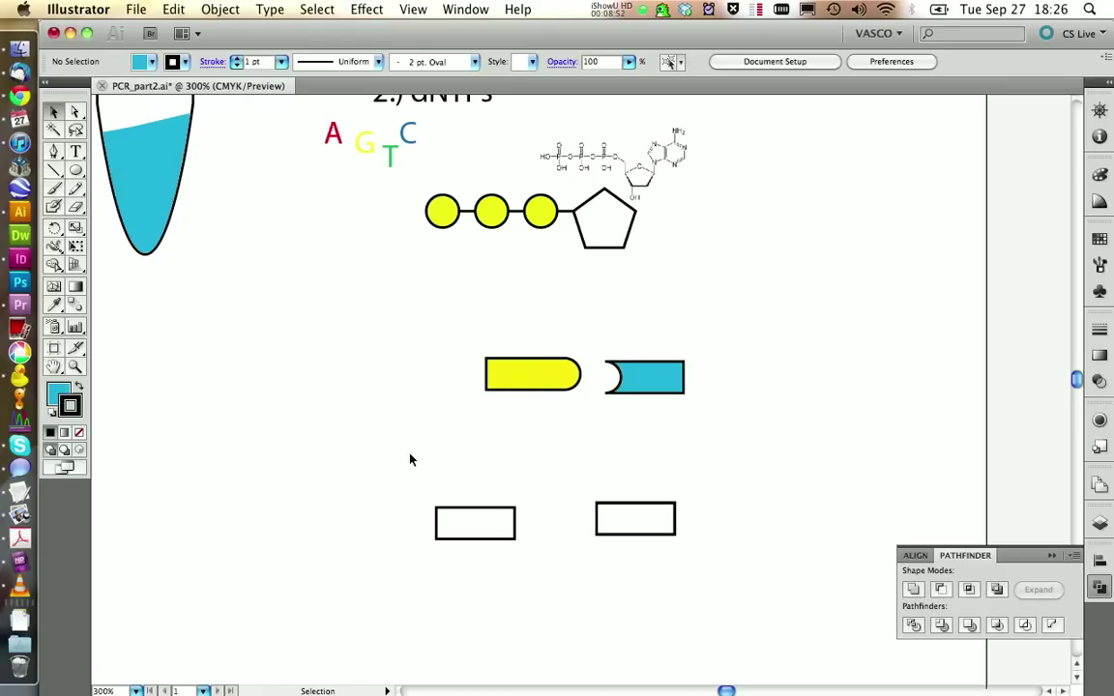
Step: Draw a square, rotate it into a diamond centred on the lower-left rectangle's right edge, and copy it for the lower-right rectangle
drag(75, 177, 121, 172)
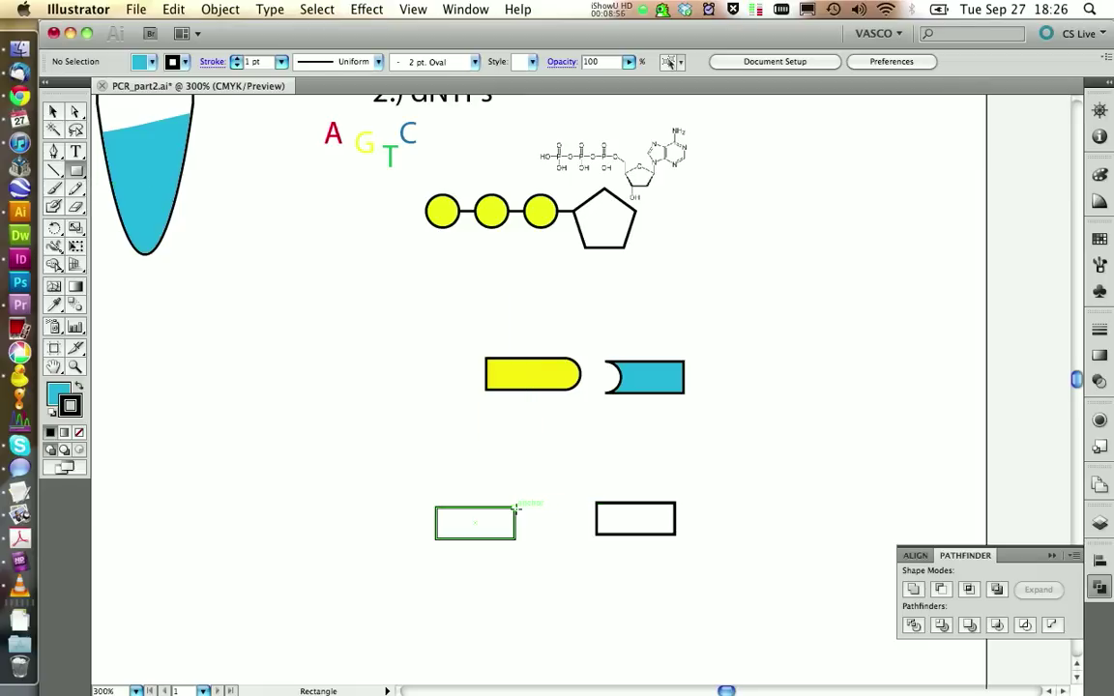
drag(516, 462, 552, 497)
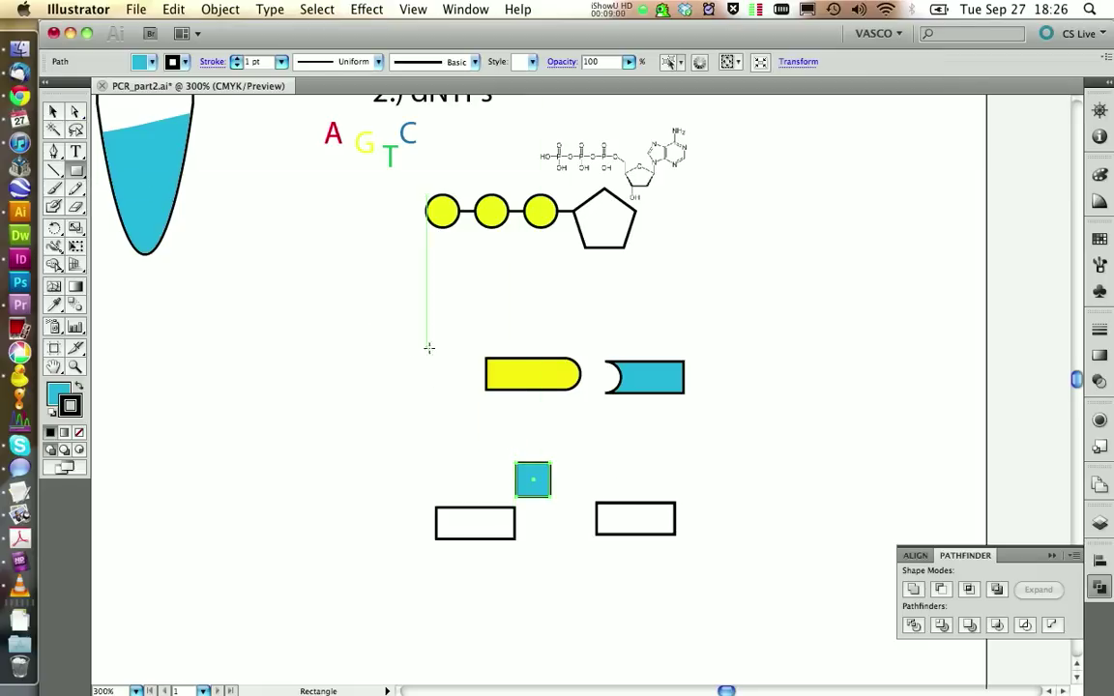
key(v)
drag(533, 480, 514, 530)
scroll(515, 525, up, 5)
drag(374, 472, 374, 410)
key(ctrl+y)
drag(368, 336, 578, 336)
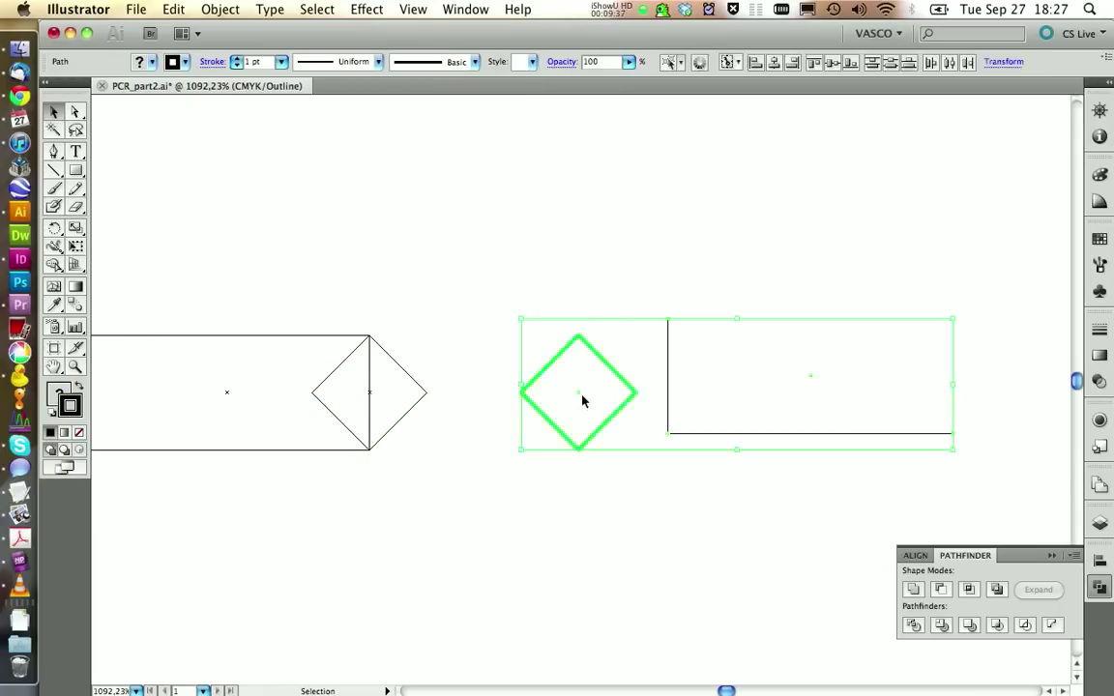
Step: Unite the left diamond with its rectangle and cut the other diamond out of the lower-right rectangle, returning to Preview view
click(939, 591)
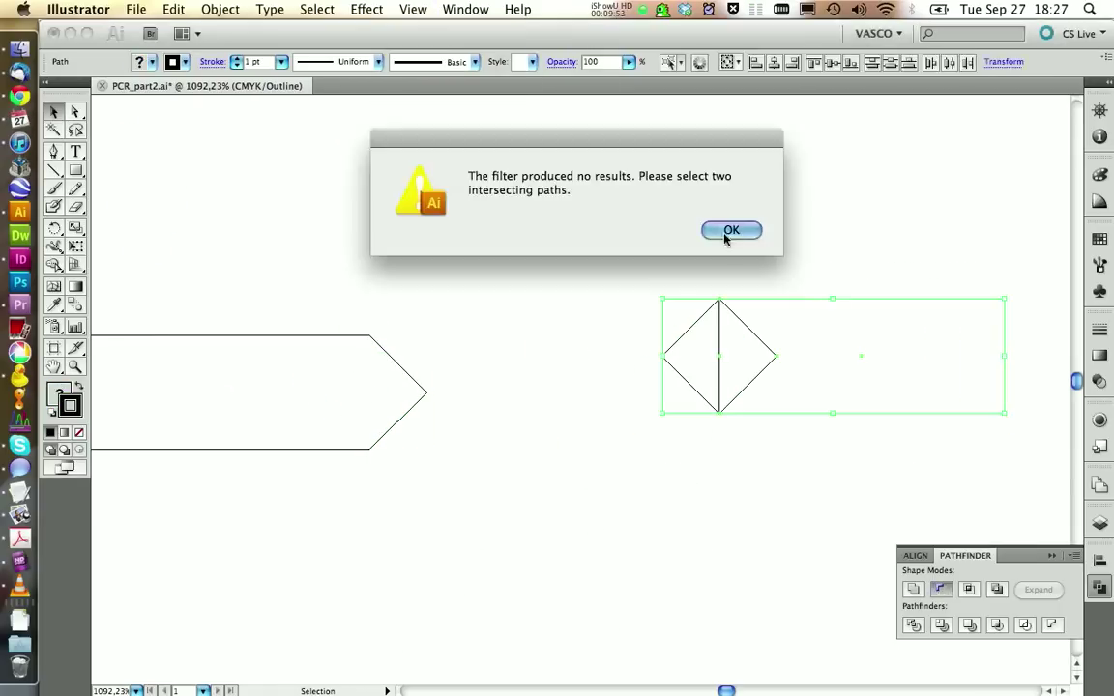
click(728, 229)
click(413, 8)
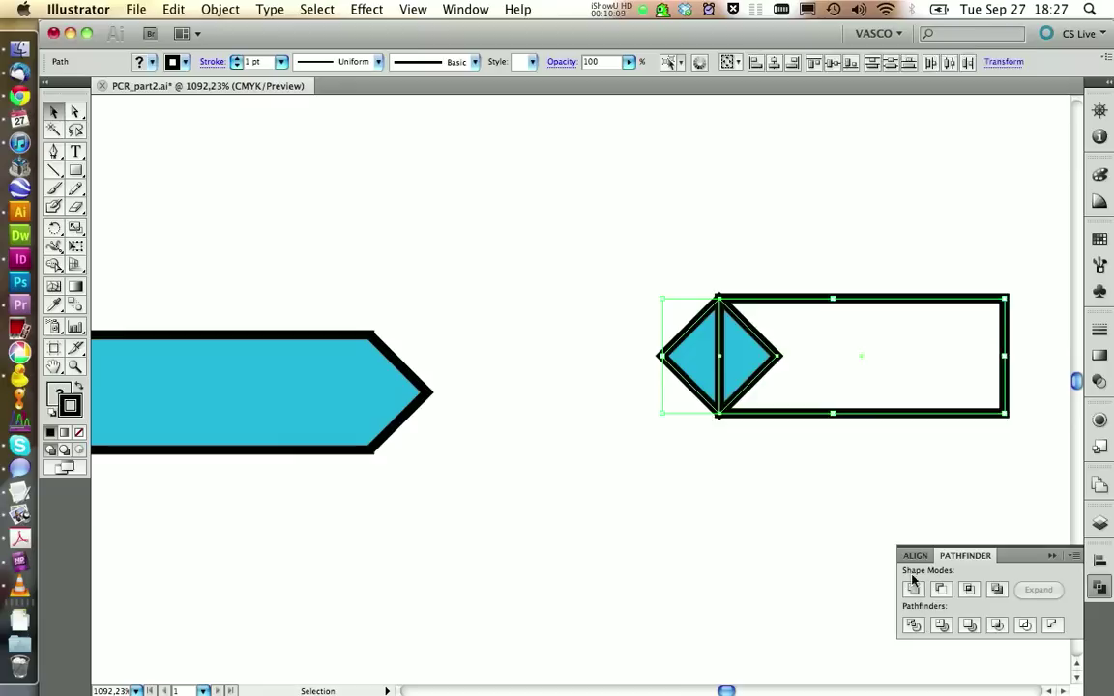
click(969, 590)
click(735, 229)
click(969, 590)
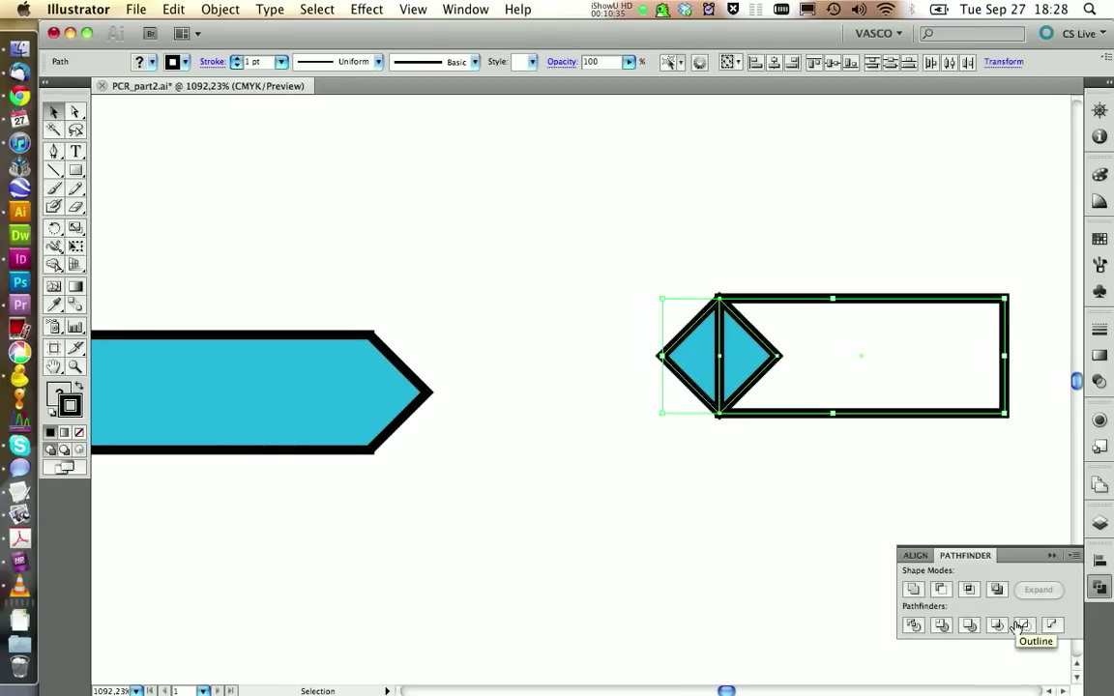
click(912, 590)
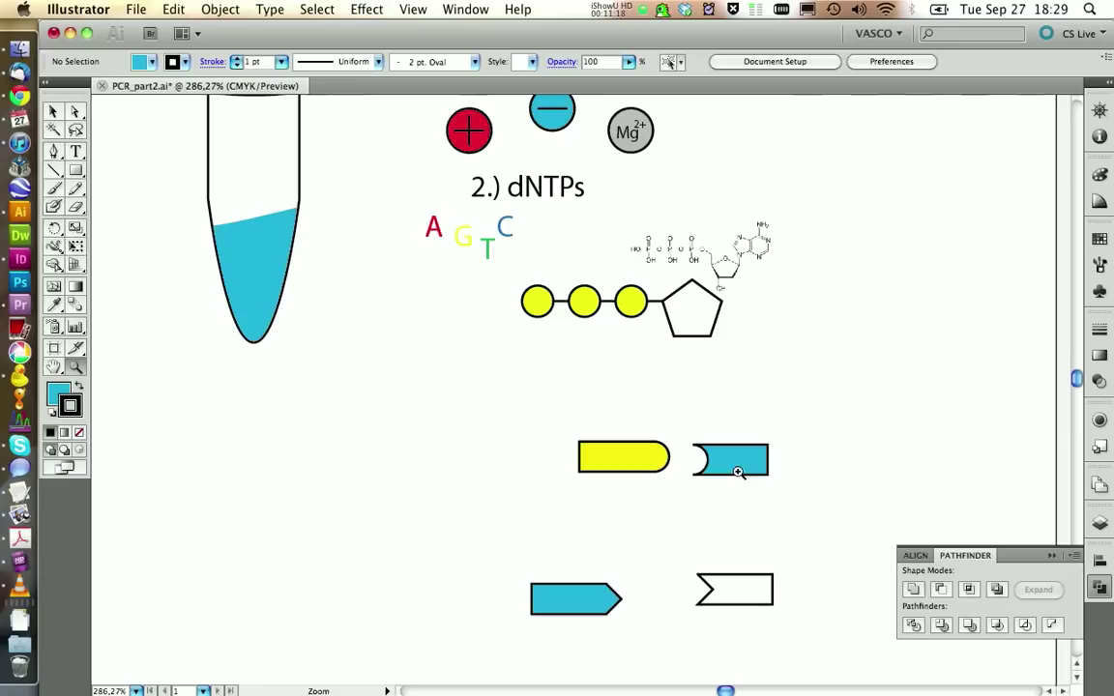
Step: Fill the arrow-shaped base with red and the base with the V-shaped notch with green
click(576, 600)
click(141, 61)
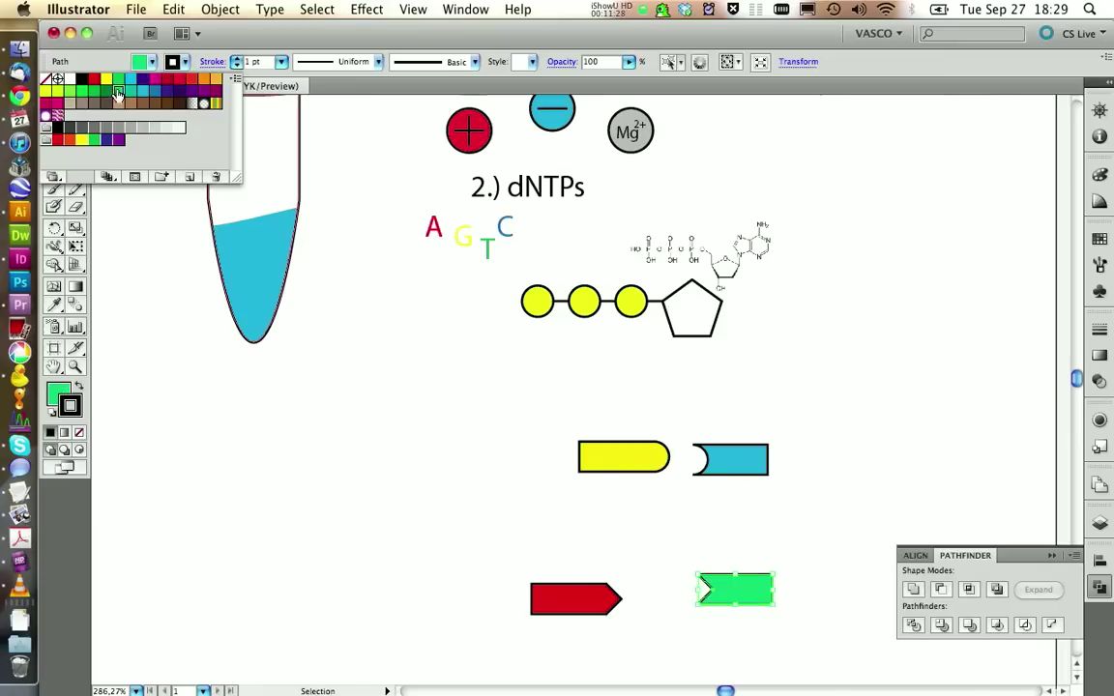
click(630, 458)
click(544, 467)
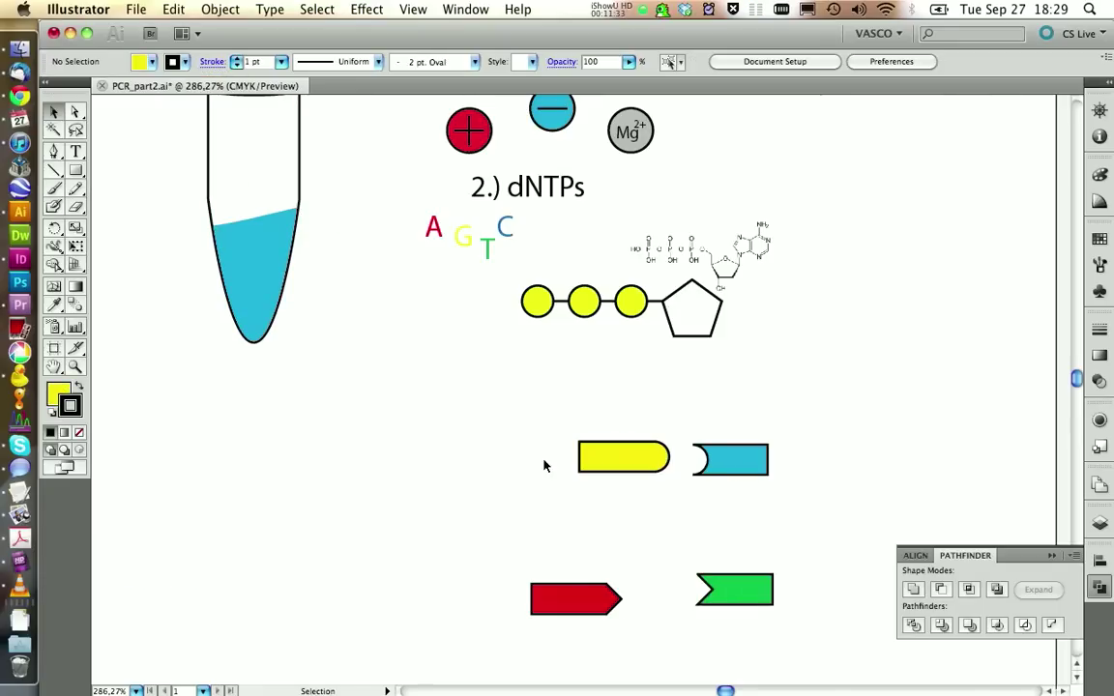
Step: Move the yellow base beside the pentagon and join the two with a short horizontal line
drag(639, 456, 804, 313)
key(backslash)
drag(535, 302, 652, 309)
scroll(599, 319, up, 3)
drag(574, 414, 625, 414)
Step: Duplicate the phosphate-sugar chain with its connector below the original and attach the blue base to it with the notch facing outward
key(v)
drag(900, 365, 206, 484)
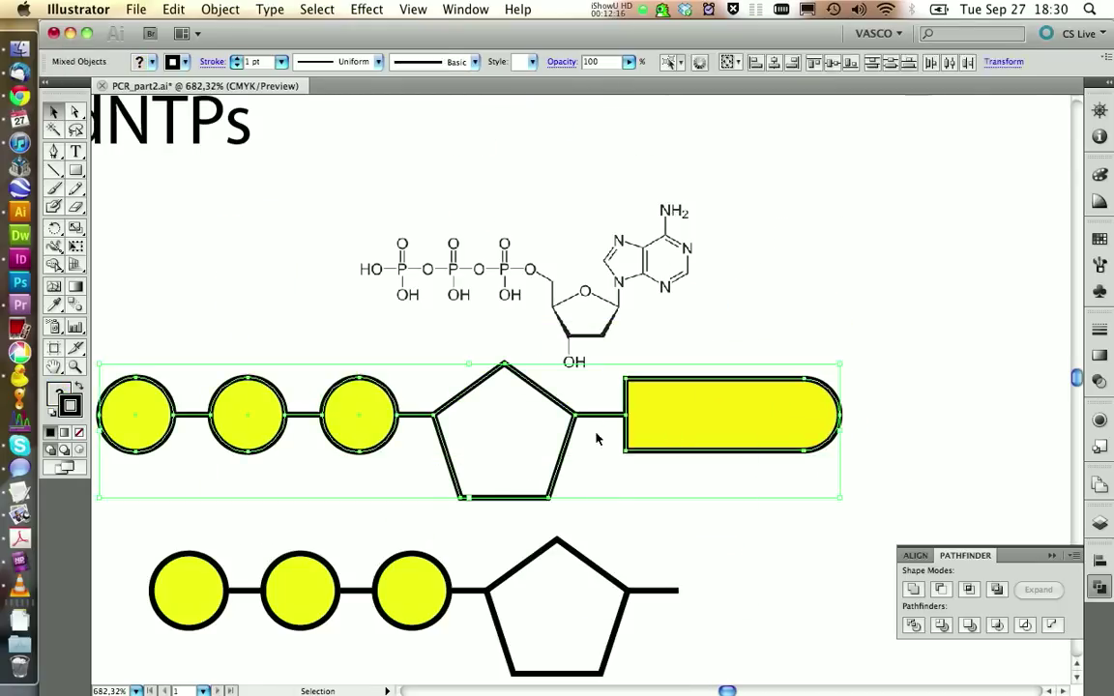
scroll(597, 435, down, 5)
click(506, 411)
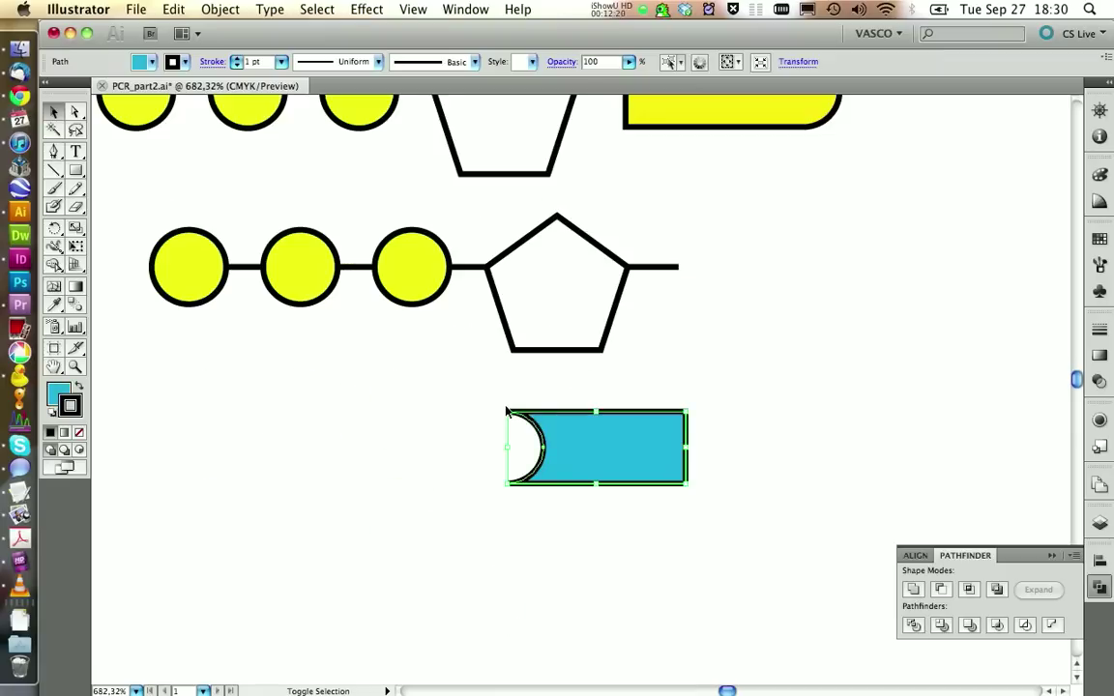
drag(601, 462, 621, 340)
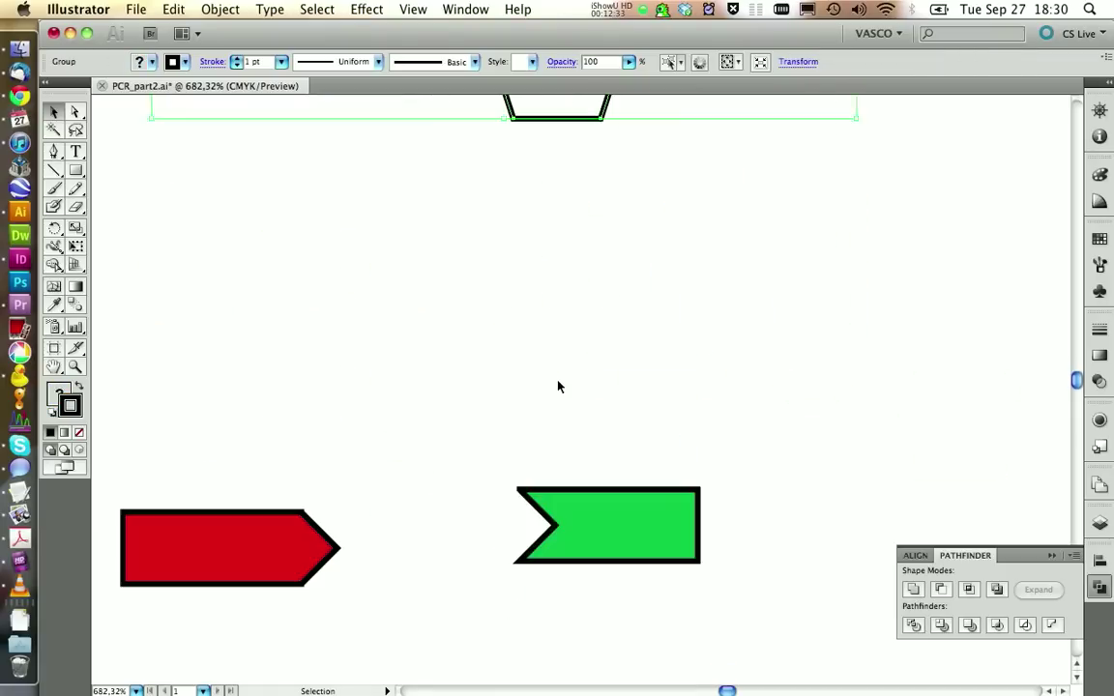
Step: Attach further copies of the phosphate-sugar chain to the outward-notched green base and to the red base below it
drag(557, 384, 771, 533)
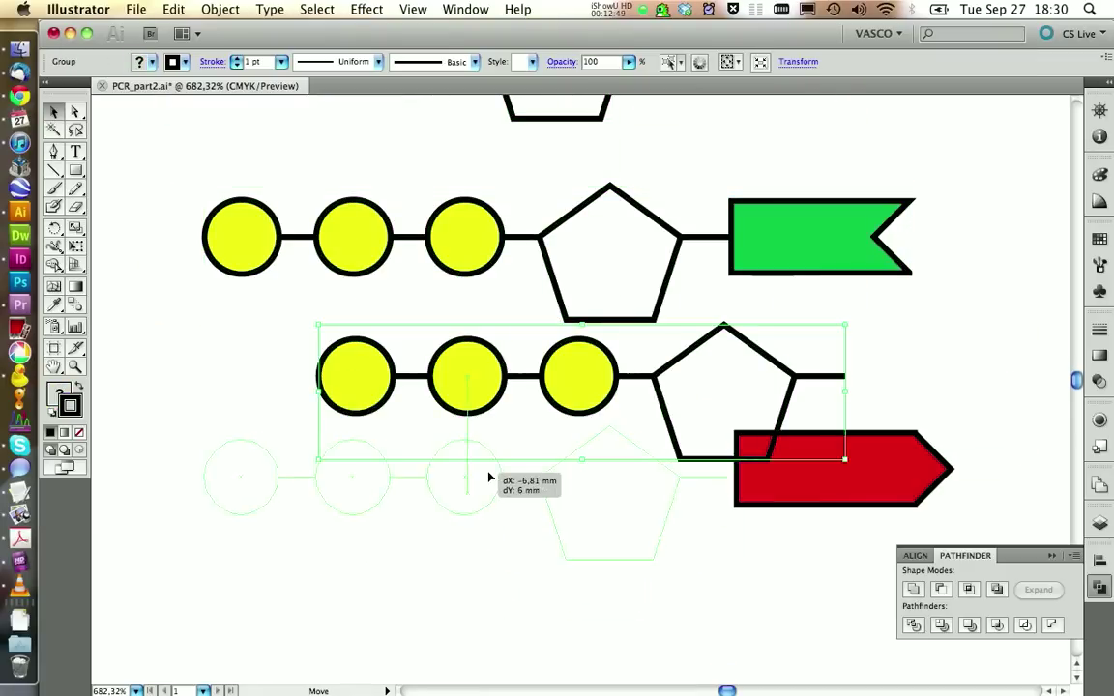
drag(490, 472, 498, 467)
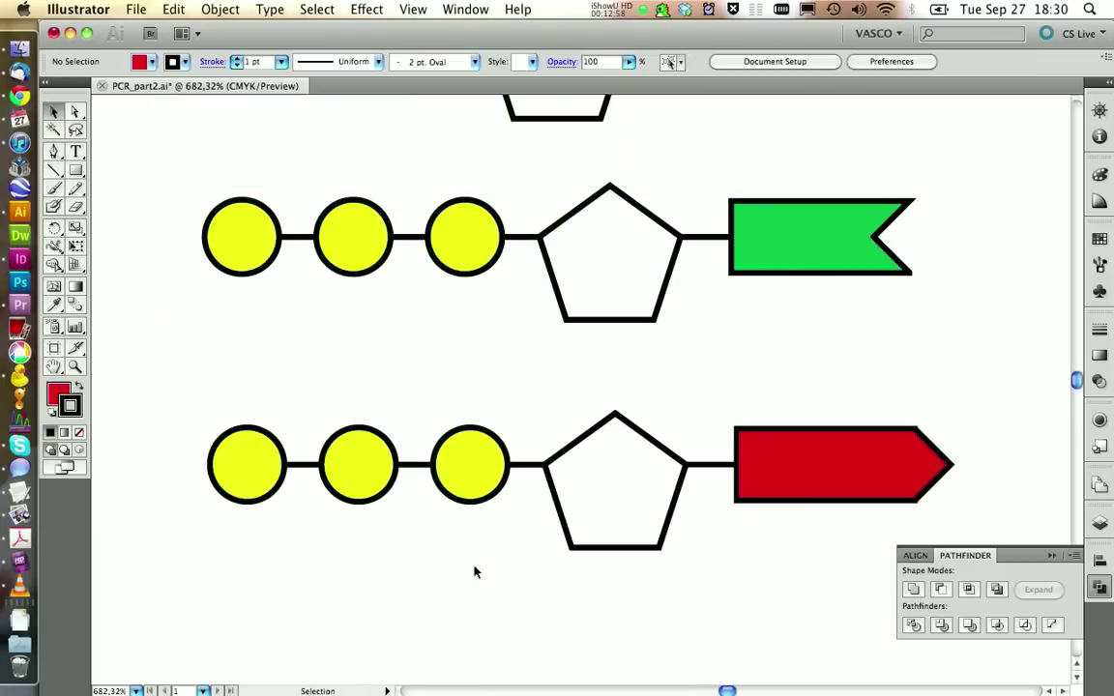
Step: Scale all four nucleotides down proportionally to slightly less than half their size
key(ctrl+0)
key(z)
click(480, 349)
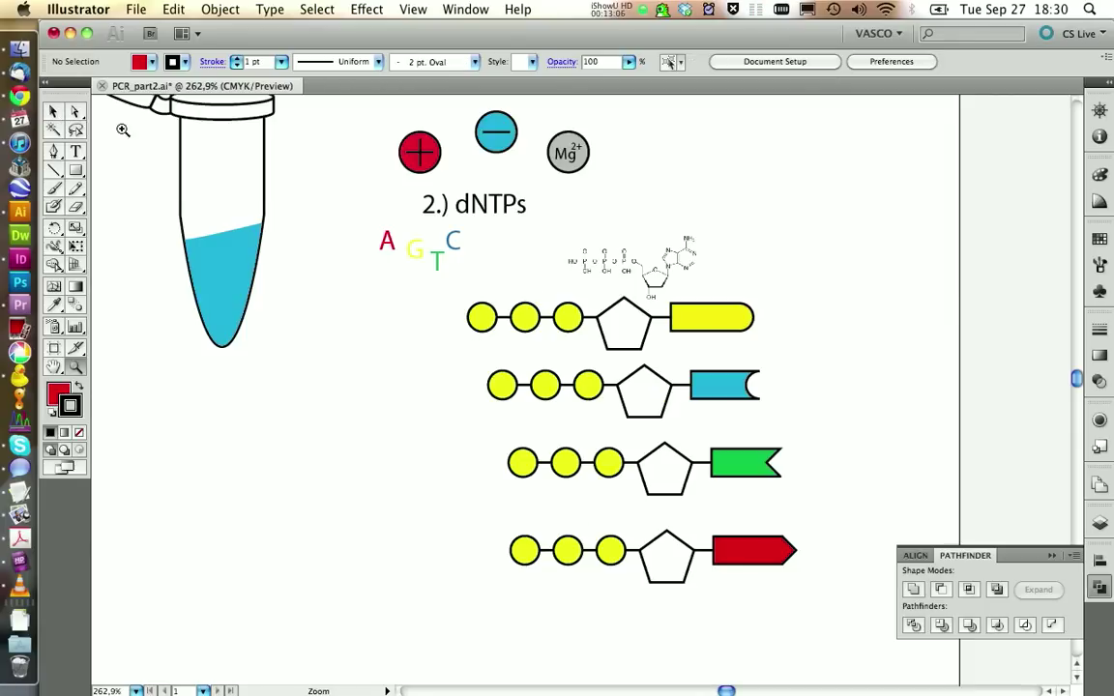
drag(801, 556, 614, 316)
drag(801, 584, 684, 430)
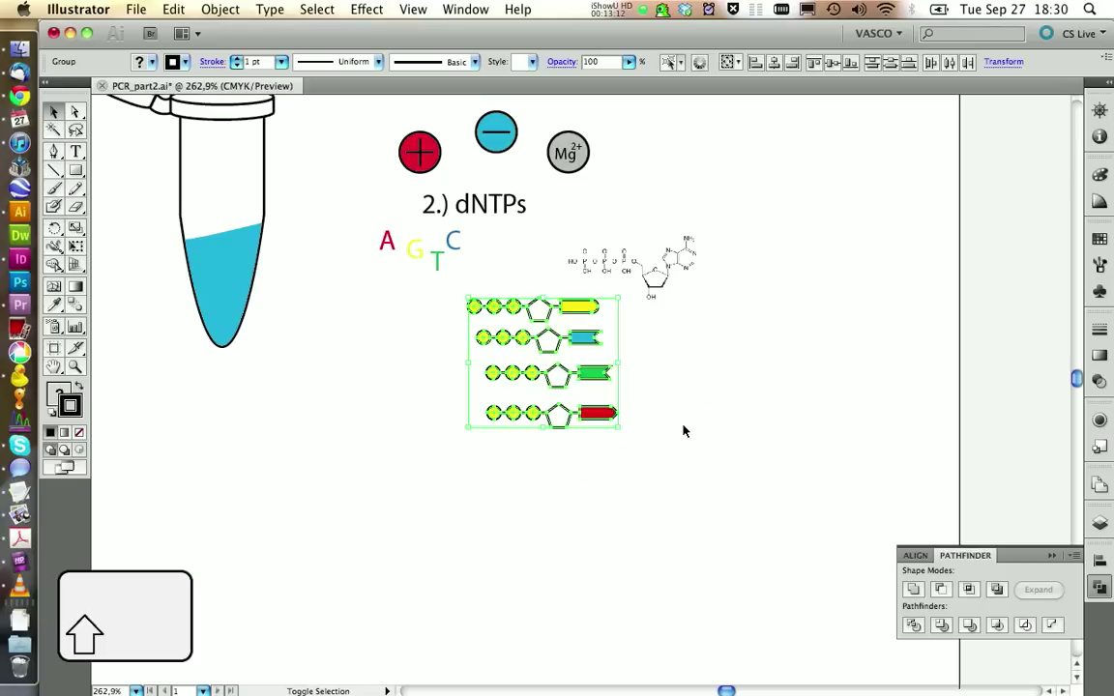
Step: Move the green and red nucleotides up beside the yellow and blue ones
click(681, 479)
drag(593, 491, 674, 342)
click(718, 422)
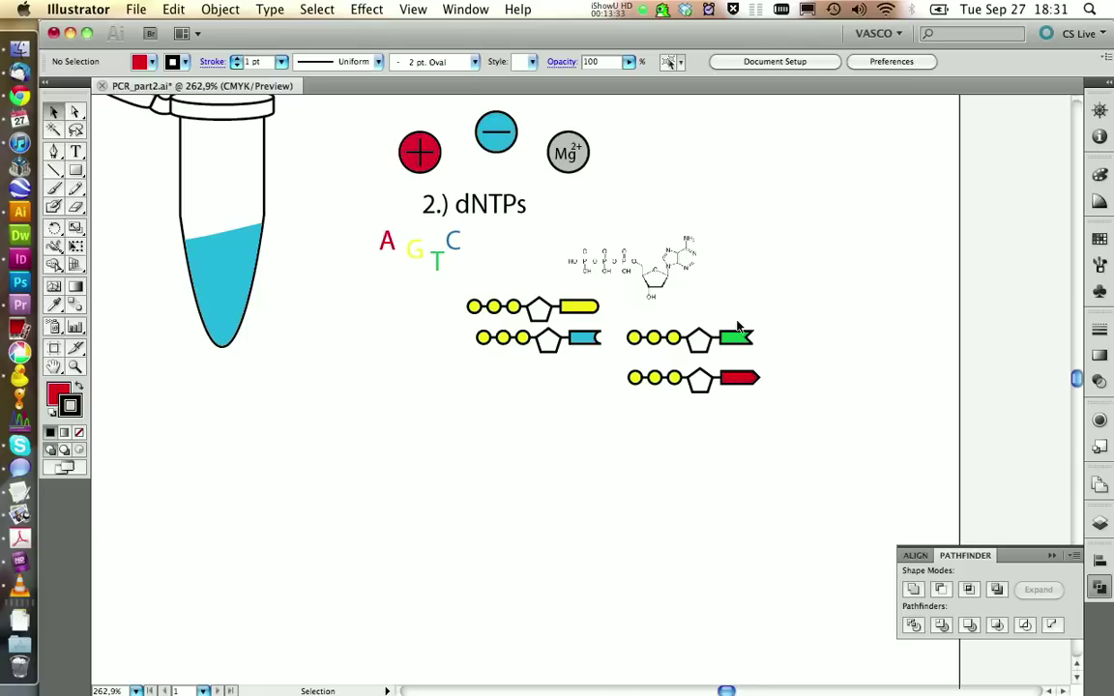
Step: Unlock Layer 1 and remove the dNTP reference structure from the artboard
click(1097, 567)
click(1100, 522)
click(923, 533)
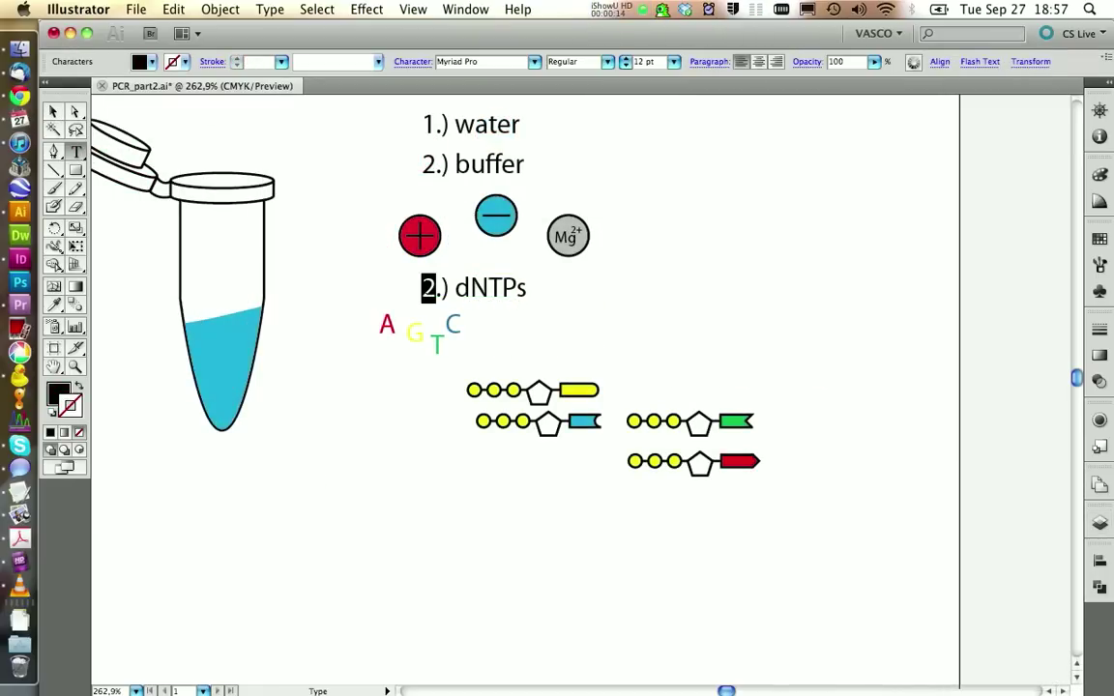
Step: Renumber the dNTPs heading to "3.)" and place a copy below the nucleotides reading "4.) primer"
click(48, 110)
drag(483, 287, 484, 494)
double_click(429, 494)
text(4.) dNTPs)
key(End)
key(alt+shift+Left)
text(primer)
key(Escape)
scroll(484, 503, down, 5)
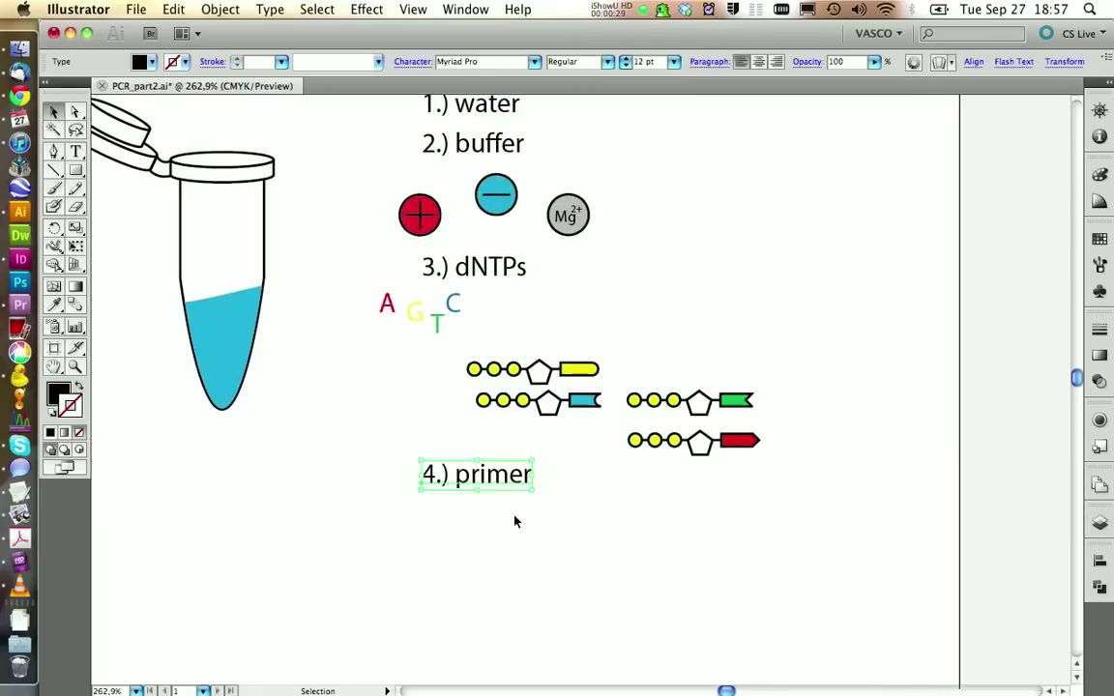
Step: Draw a half arrow below the primer heading with the Pen tool: a horizontal shaft ending in a barb angled back up at 45 degrees
click(458, 486)
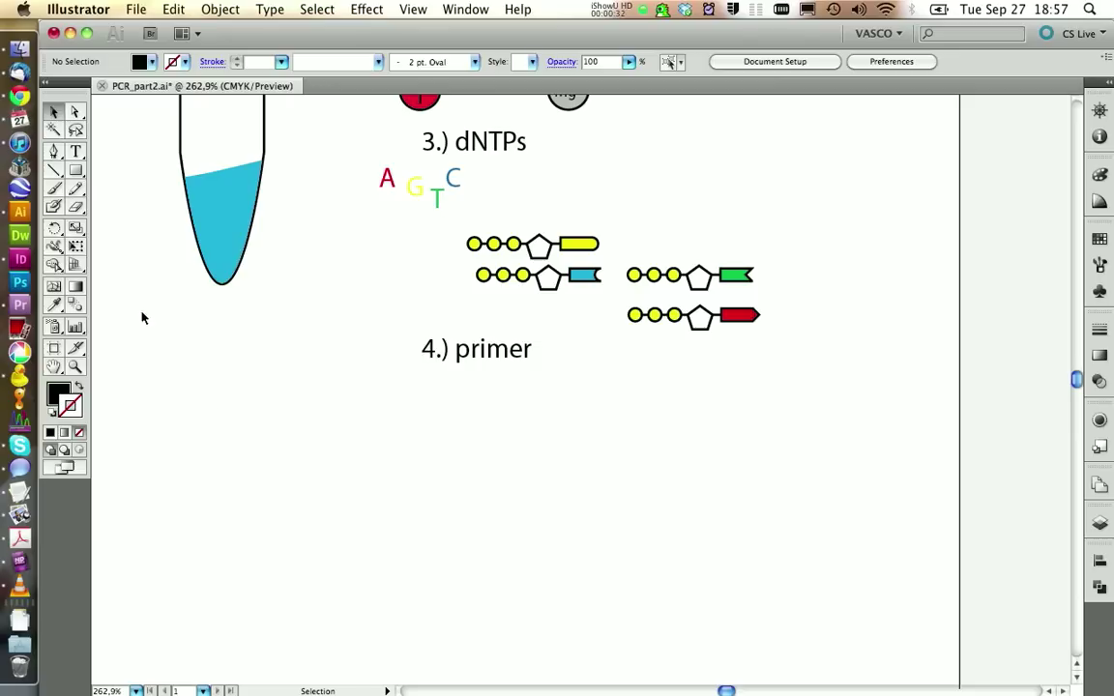
click(54, 152)
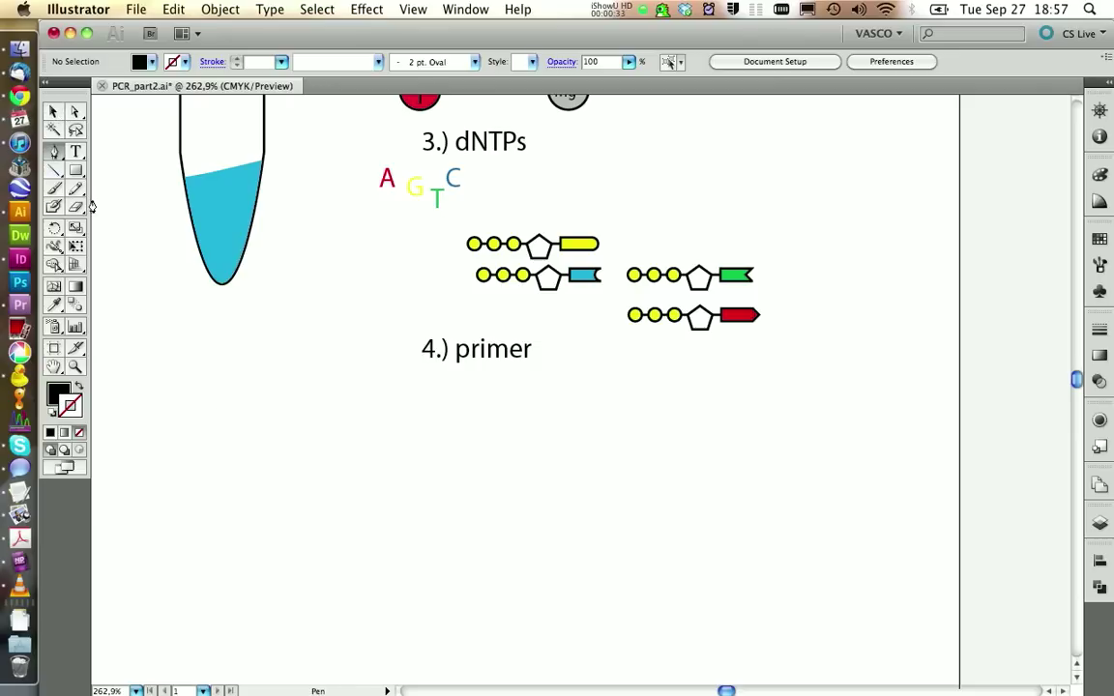
shift+click(406, 477)
click(468, 477)
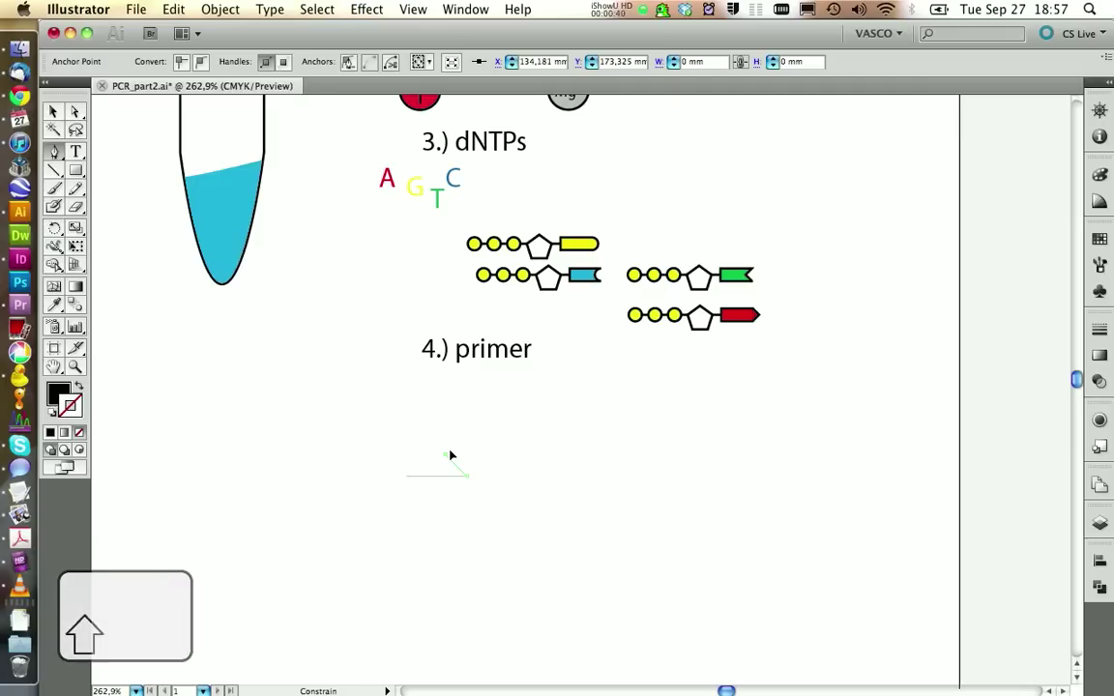
click(447, 453)
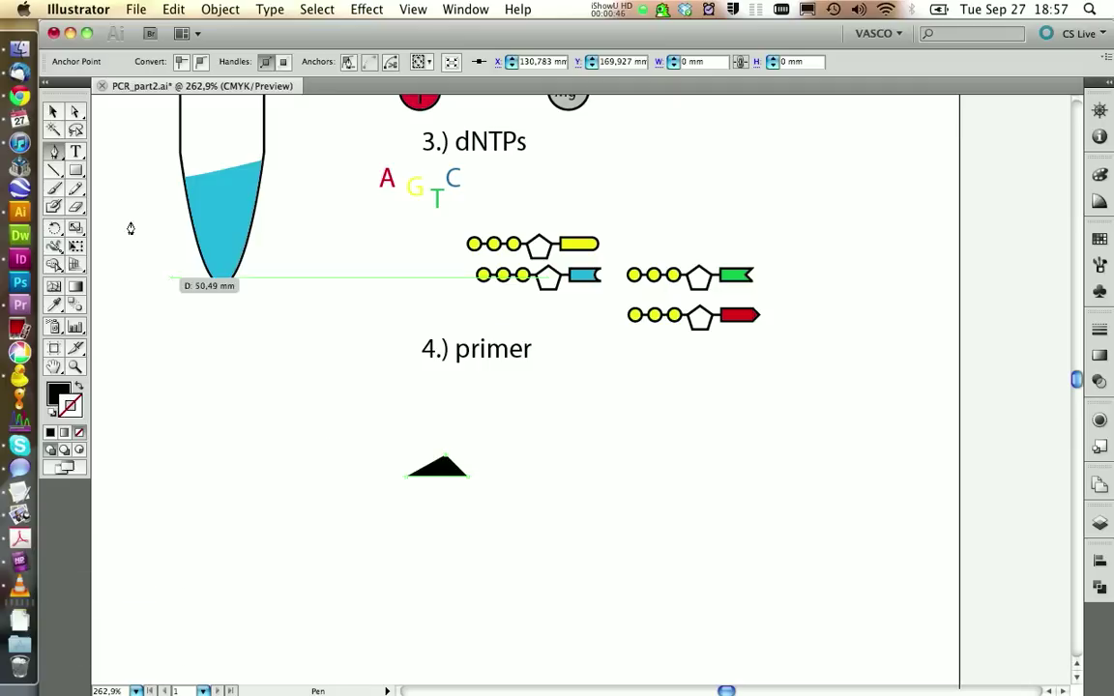
Step: Remove the half arrow's fill and give it an orange 3 pt stroke
click(56, 114)
click(444, 464)
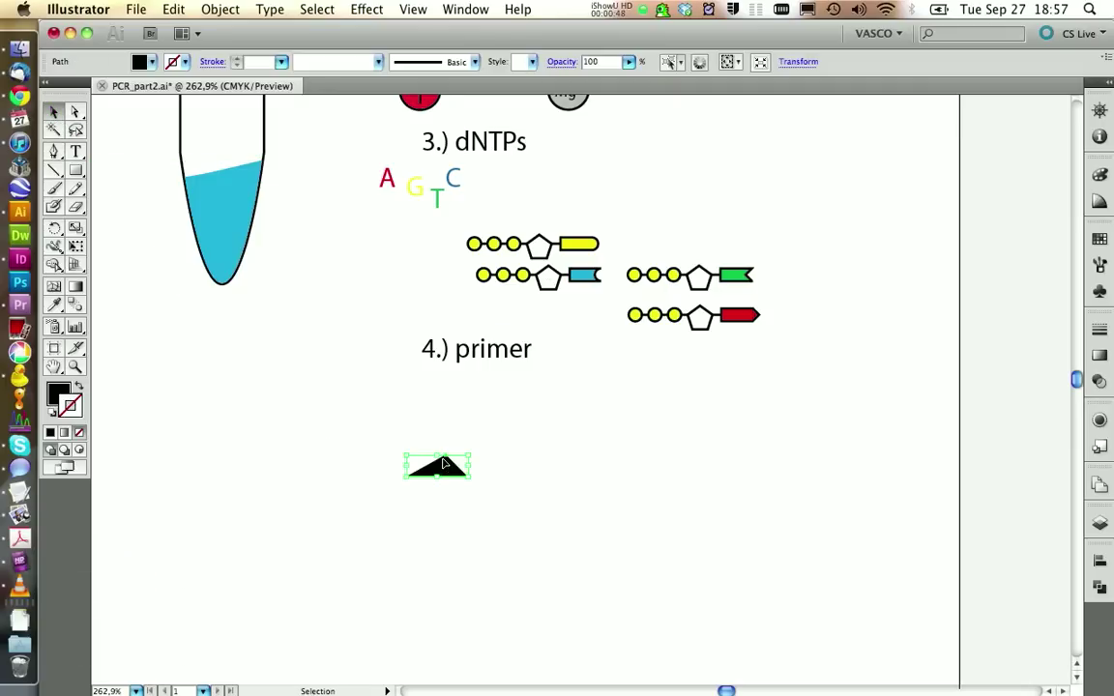
click(153, 61)
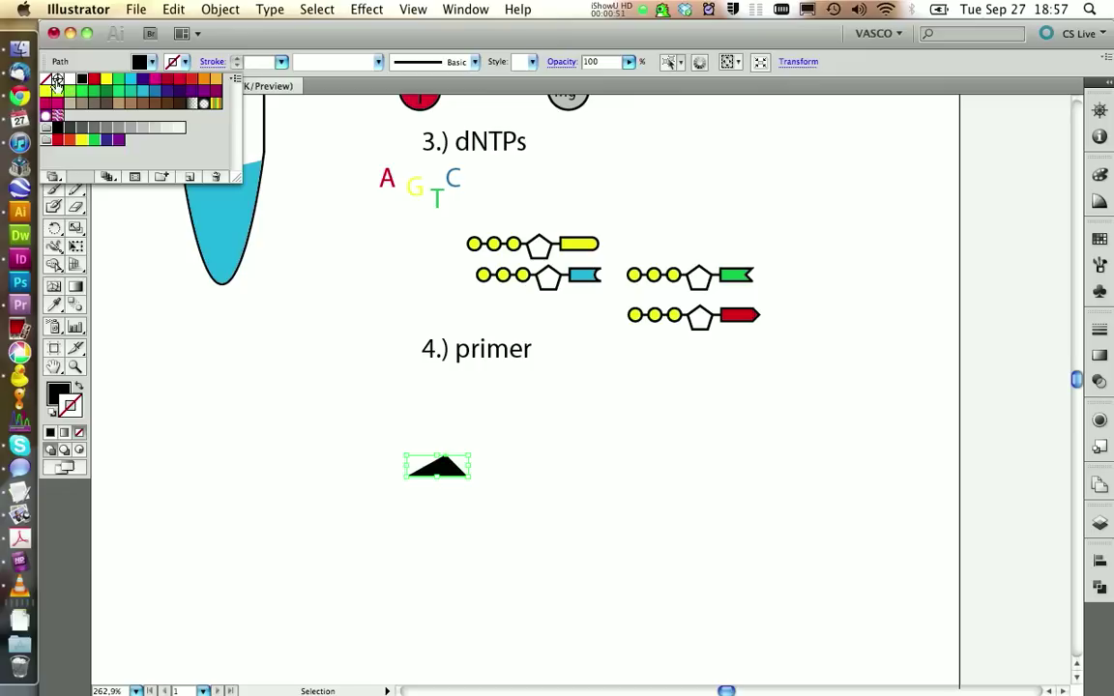
click(48, 79)
click(185, 64)
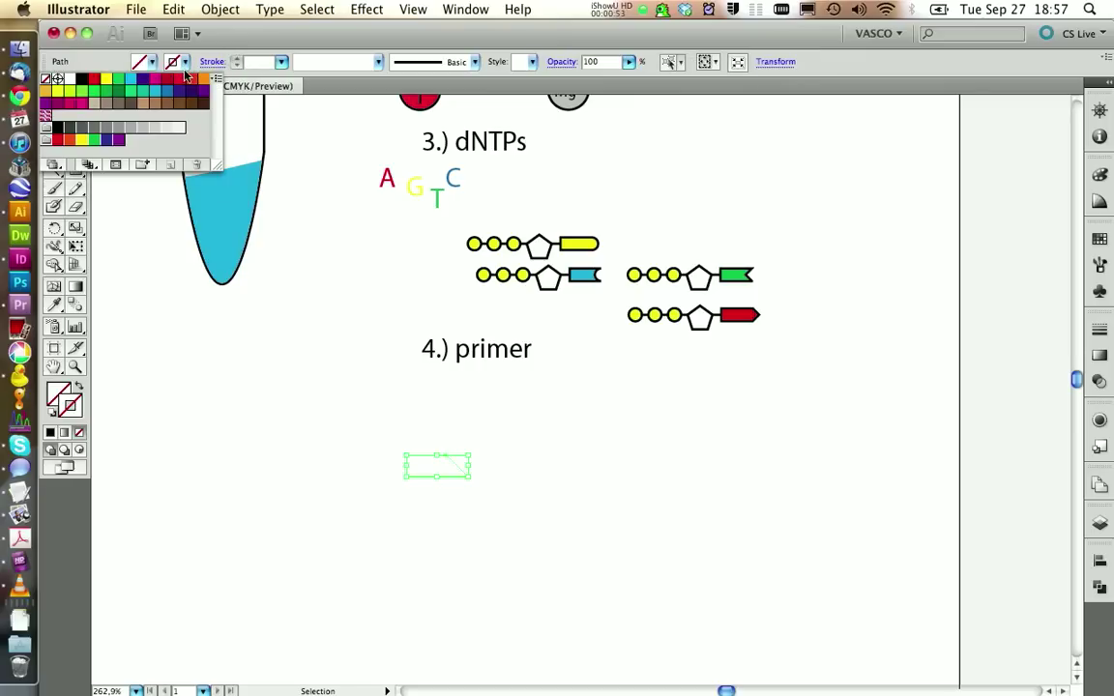
click(203, 81)
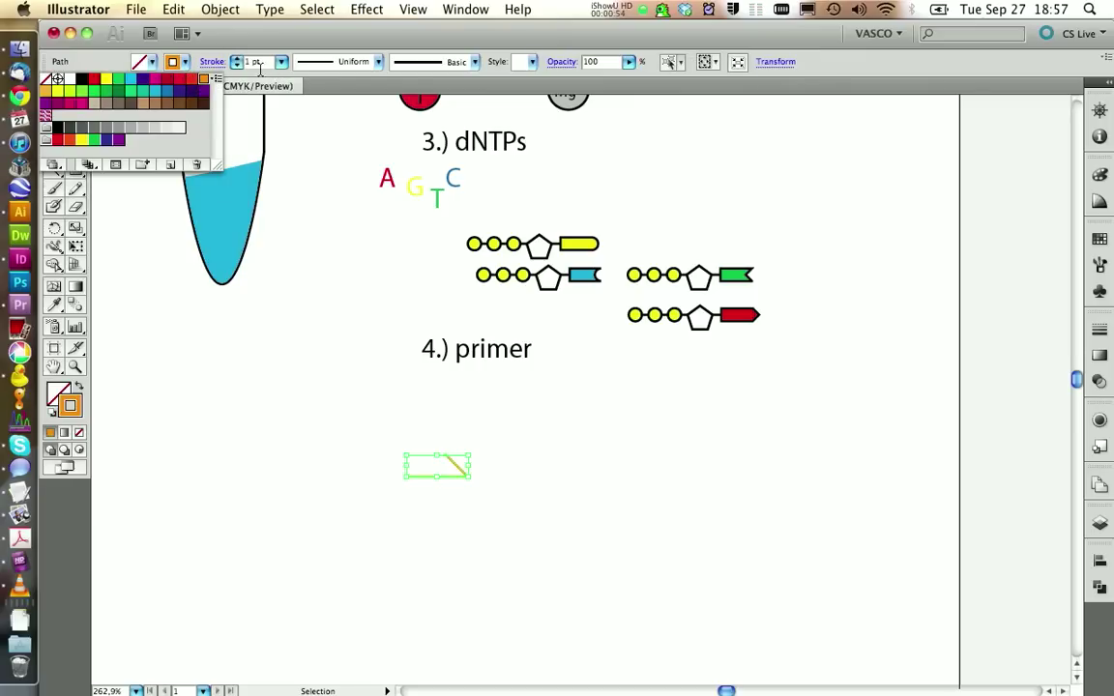
click(238, 59)
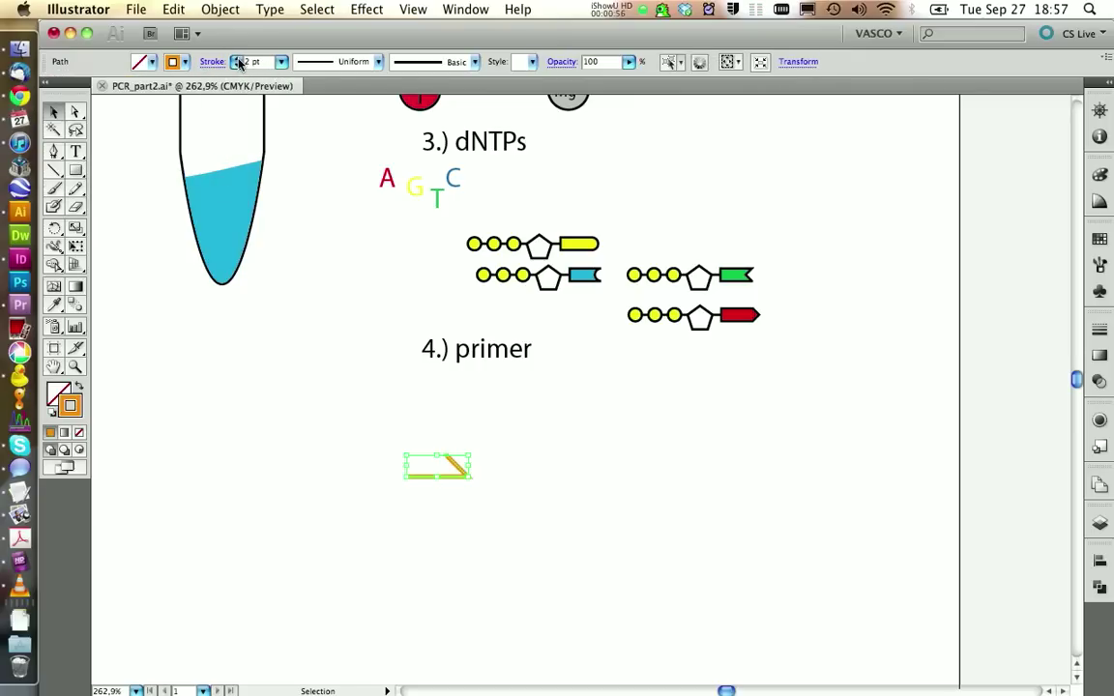
click(430, 483)
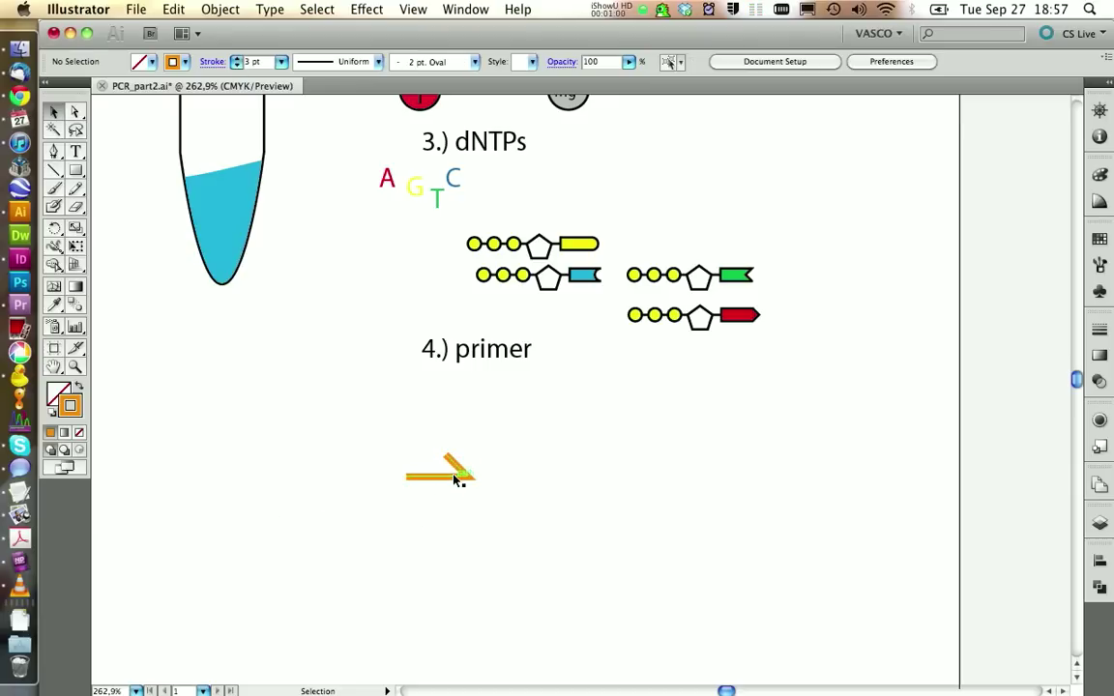
Step: Duplicate the orange half arrow, mirror the copy to point left, and place it to the right of the original
click(454, 477)
key(super+v)
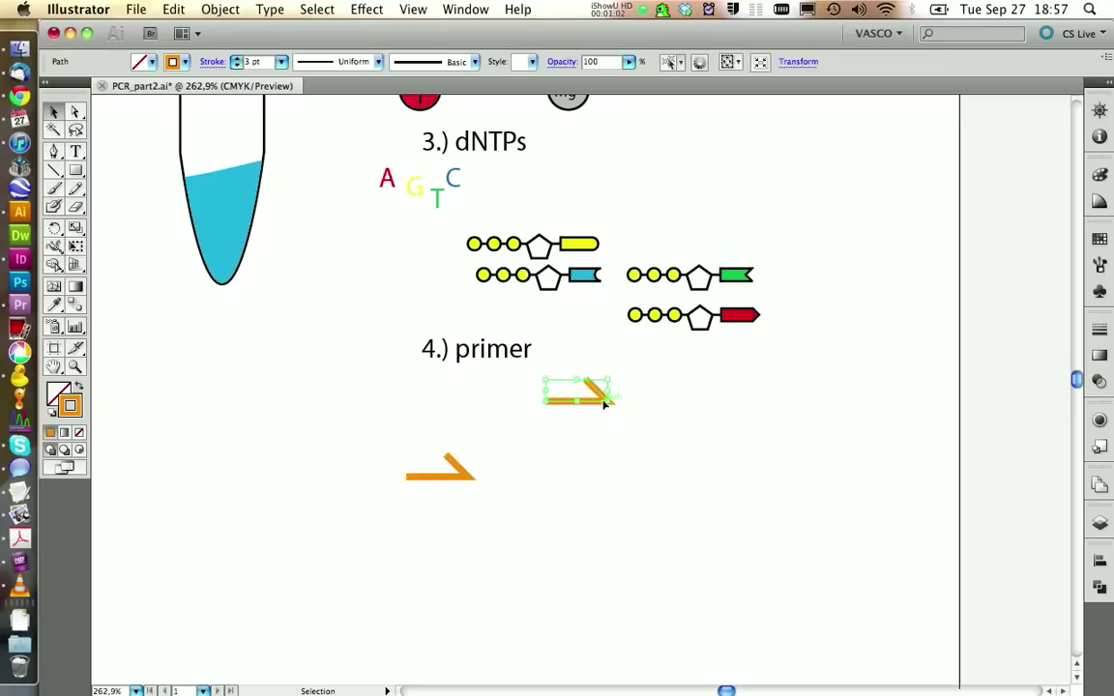
right_click(605, 395)
mouse_move(677, 615)
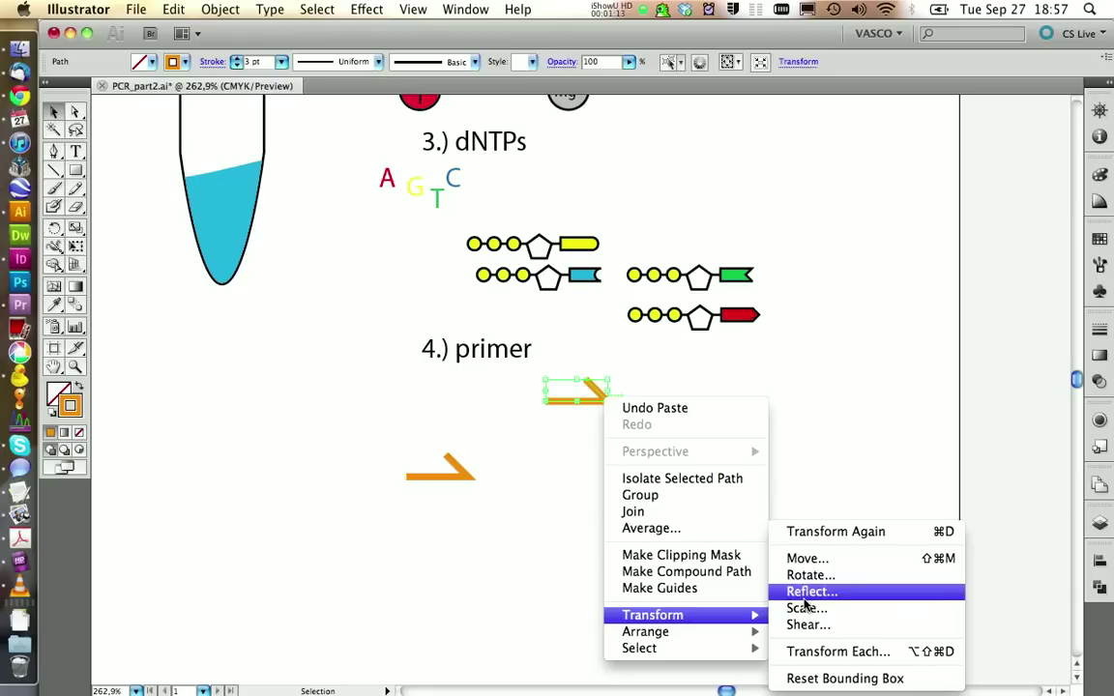
click(803, 590)
click(620, 211)
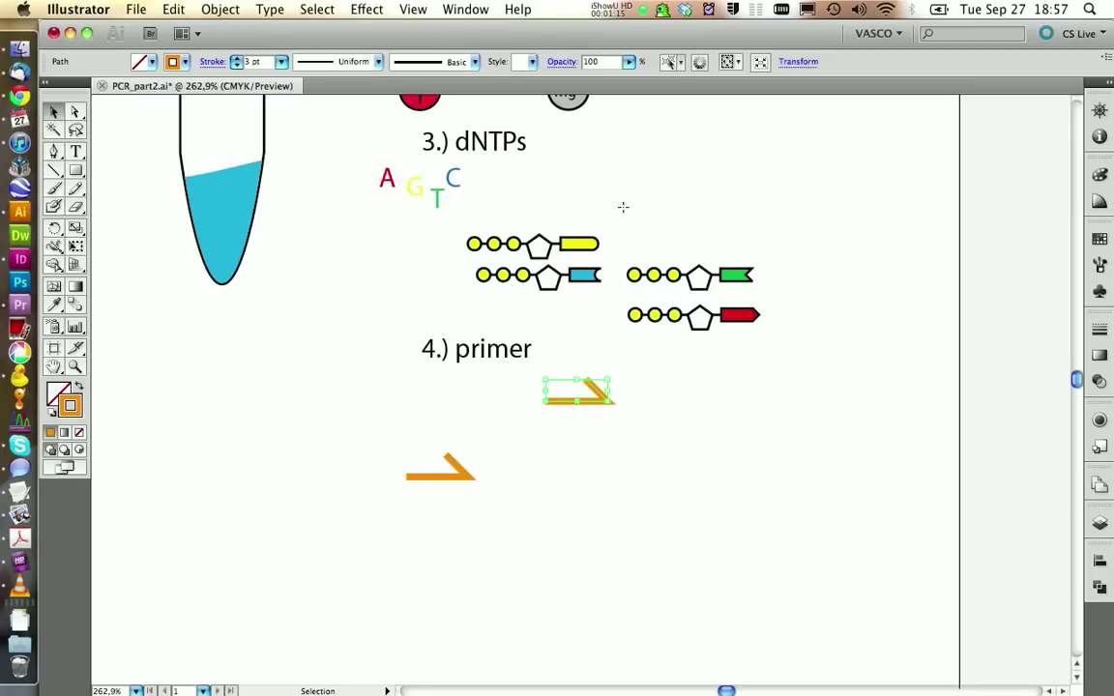
click(645, 488)
drag(577, 400, 592, 481)
click(559, 507)
Step: Recolour the stroke of the left-pointing half arrow to dark purple
click(600, 485)
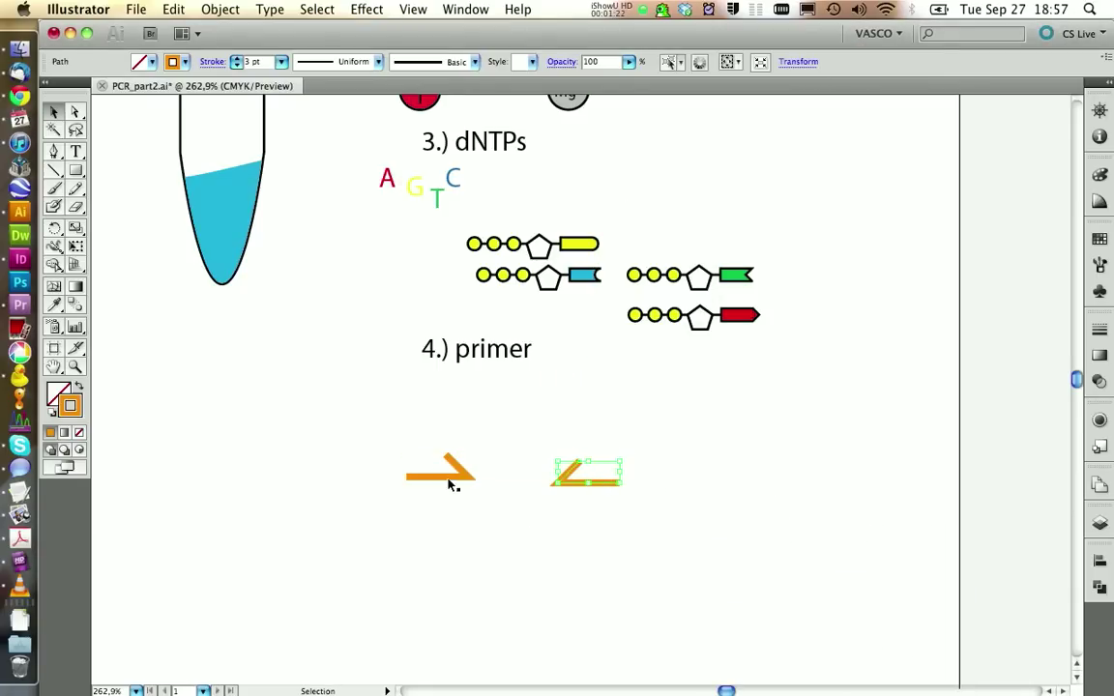
click(185, 62)
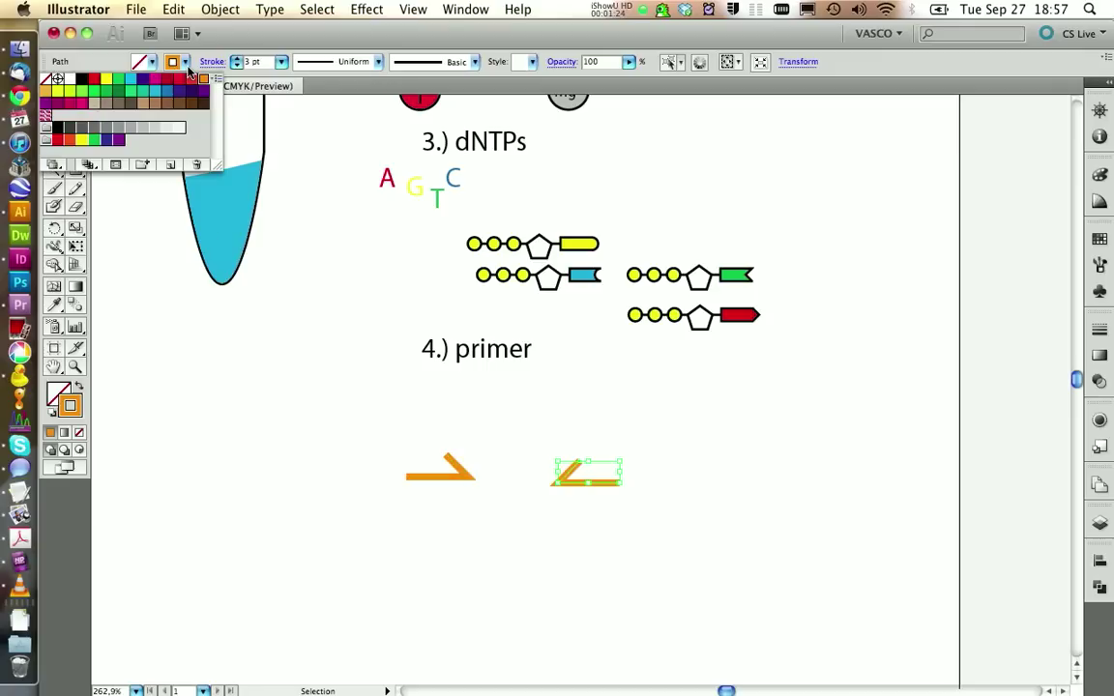
click(200, 97)
click(413, 527)
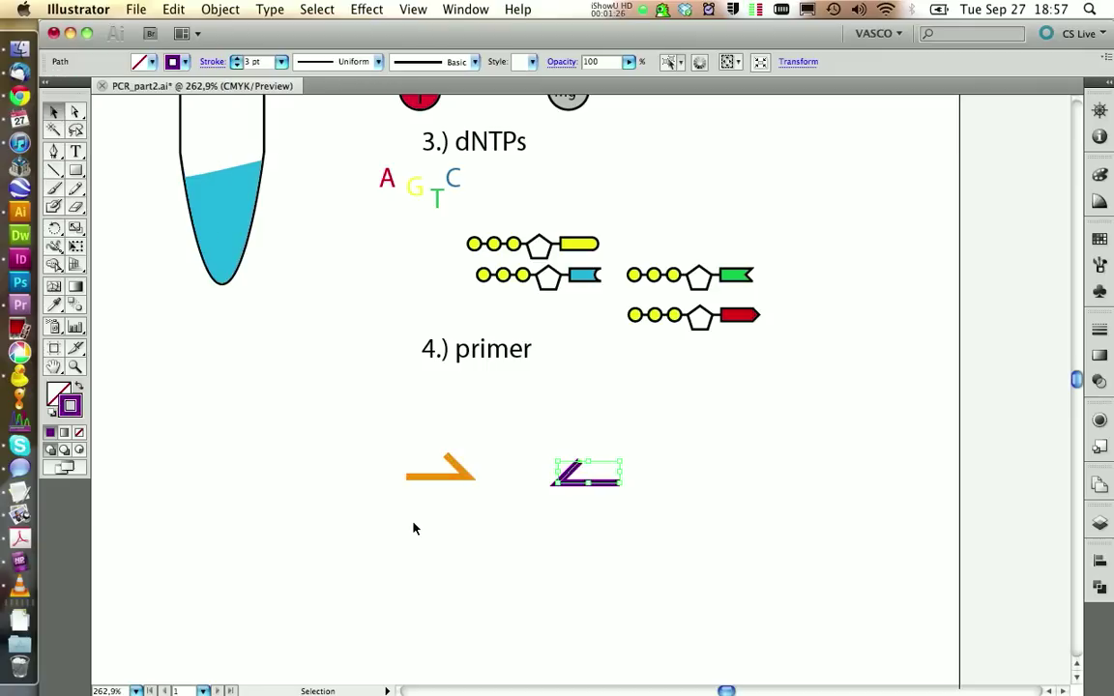
click(511, 559)
Step: Move the orange half arrow up, closer to the primer heading and higher than the purple one
click(451, 478)
drag(456, 462, 474, 423)
click(485, 534)
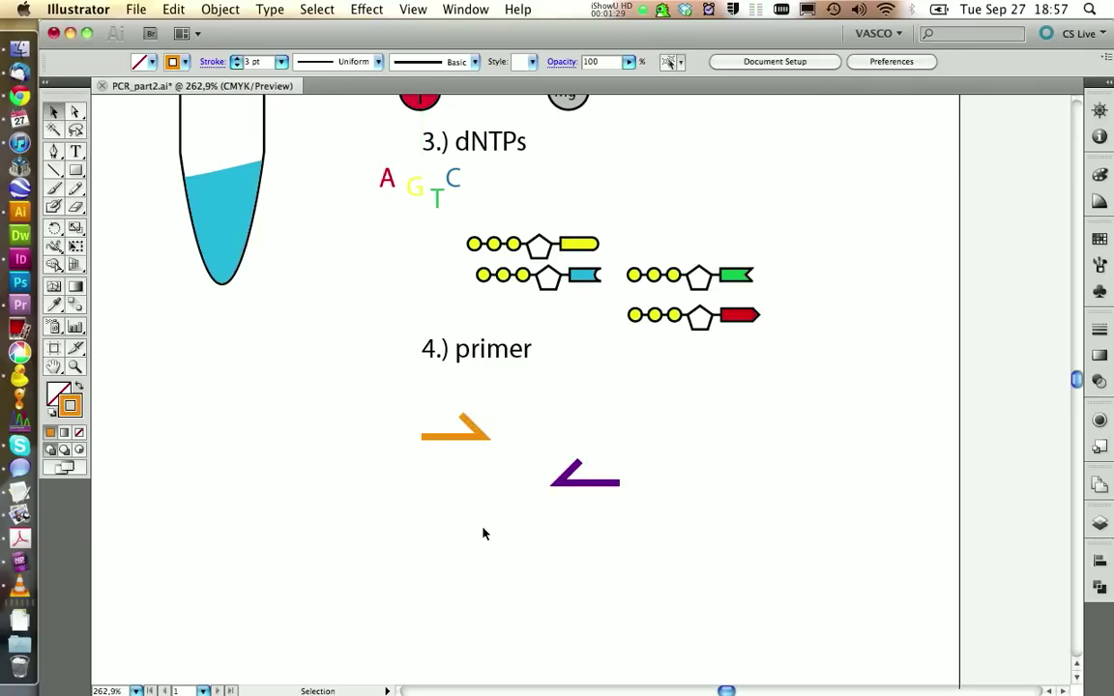
Step: Add a 5' text label and place it just left of the orange half arrow's tail
click(75, 366)
drag(349, 329, 796, 574)
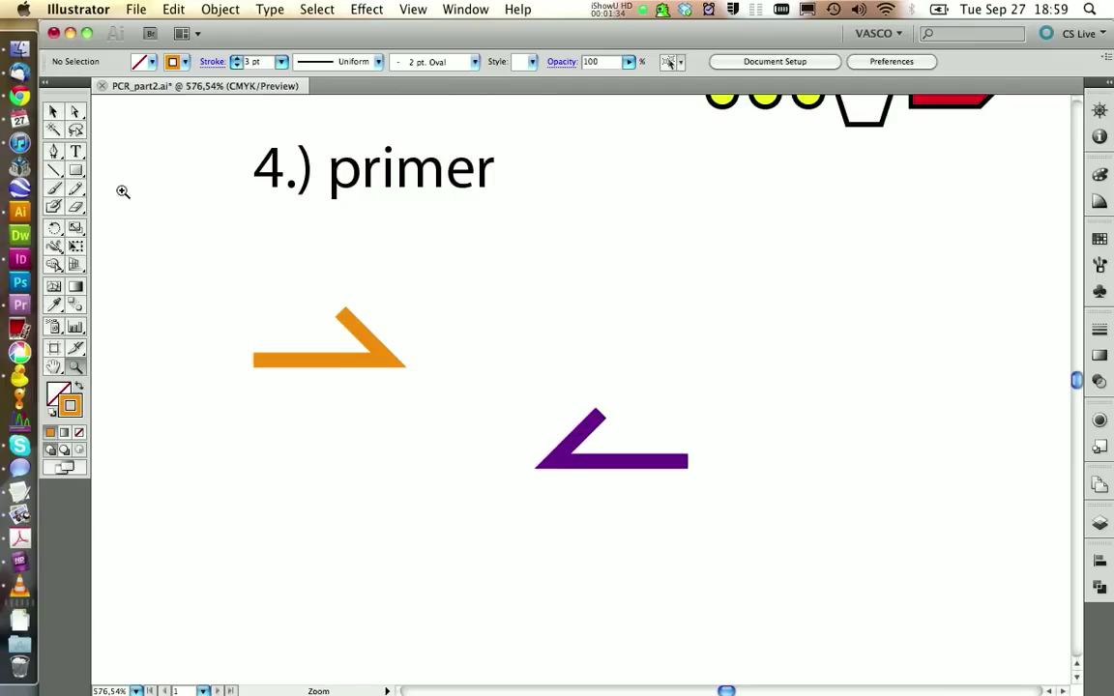
click(77, 155)
click(184, 411)
text(5#)
key(BackSpace)
text(')
click(53, 111)
drag(203, 407, 233, 360)
Step: Duplicate the 5' label to the right of the orange arrow's tip and change the copy to 3'
key(super+c)
key(super+v)
drag(571, 397, 447, 350)
double_click(440, 343)
text(3)
key(Escape)
Step: Align both labels and the orange arrow by their vertical centres, and shift the arrow so it sits evenly between the labels
drag(156, 266, 387, 469)
click(1100, 560)
click(1060, 589)
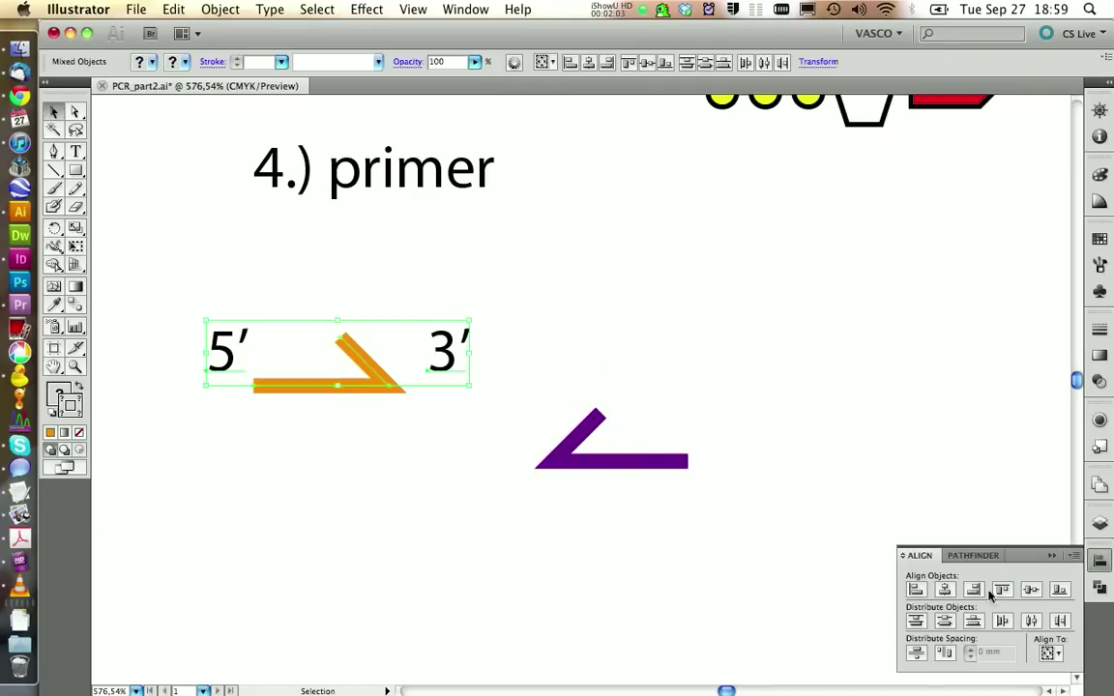
click(1031, 589)
click(387, 454)
drag(404, 385, 412, 376)
Step: Copy both labels to the purple half arrow, placing 3' at its left-pointing tip and 5' at its tail
click(448, 353)
shift+click(230, 358)
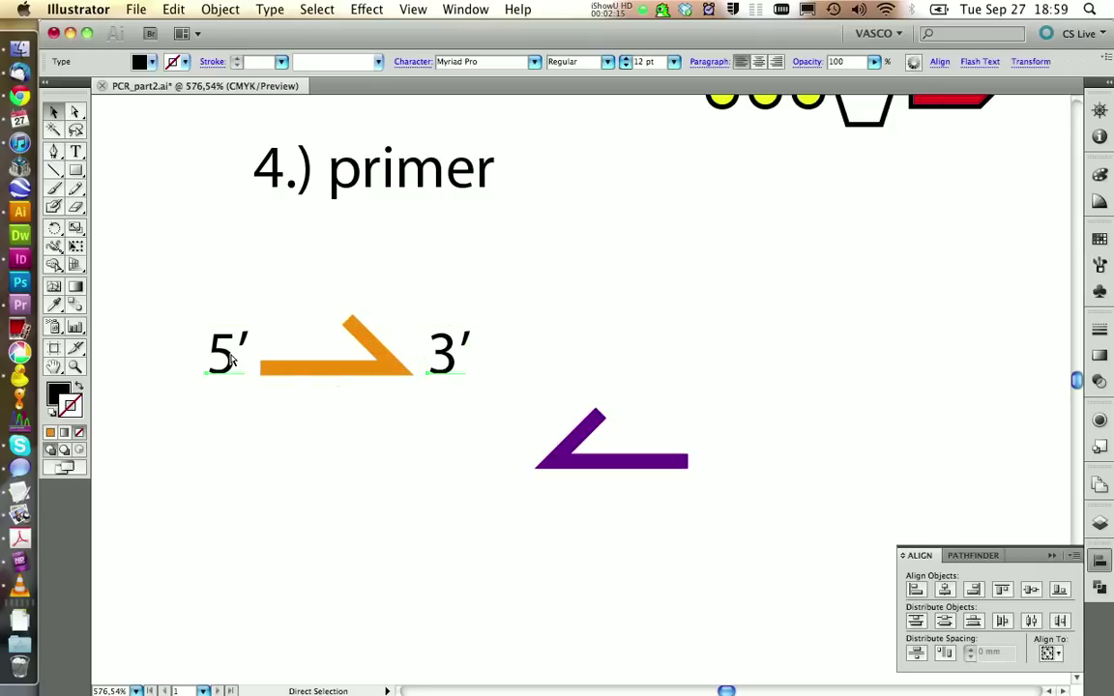
drag(242, 365, 606, 474)
drag(690, 409, 511, 454)
click(641, 573)
drag(441, 557, 806, 424)
click(669, 575)
Step: Move both labelled primer arrows together up and slightly right beneath the primer heading, and put the Align options away
drag(175, 280, 742, 493)
drag(567, 464, 629, 376)
click(583, 519)
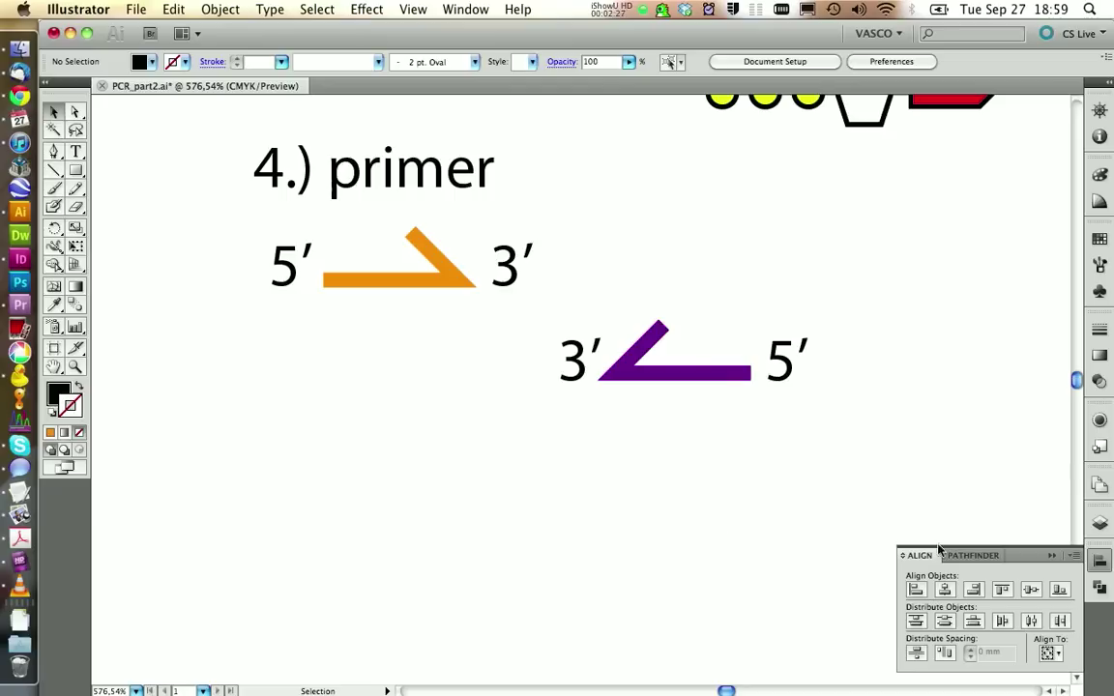
click(1094, 568)
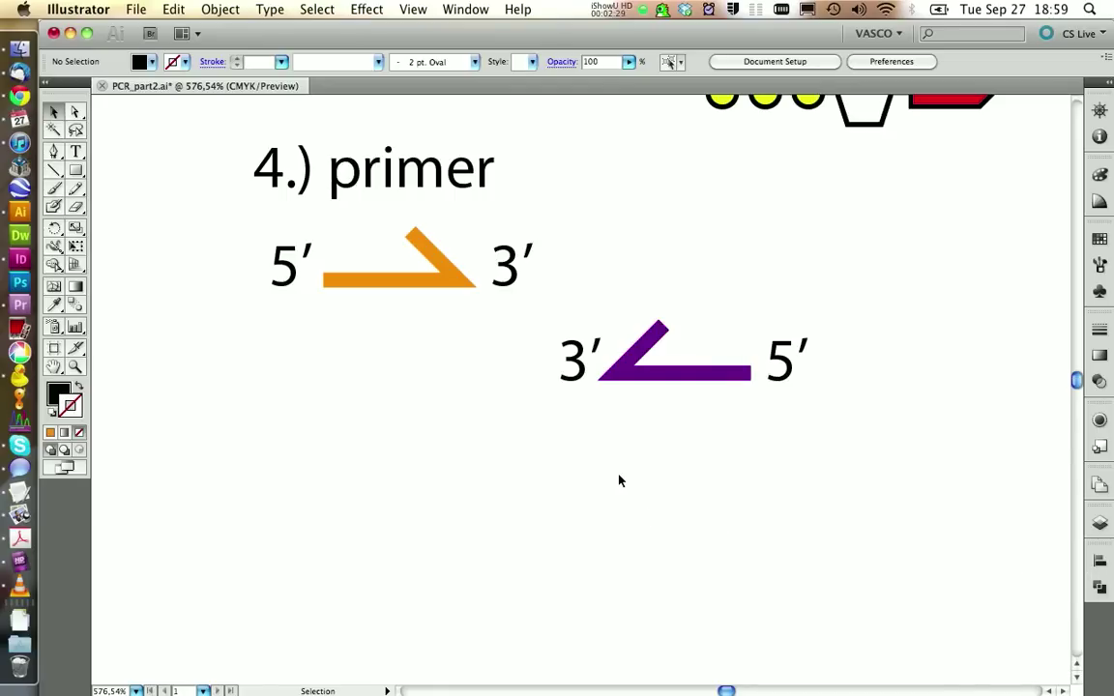
Step: Place a copy of the primer heading below the purple arrow and change its text to "5.) DNA"
click(348, 165)
key(super+v)
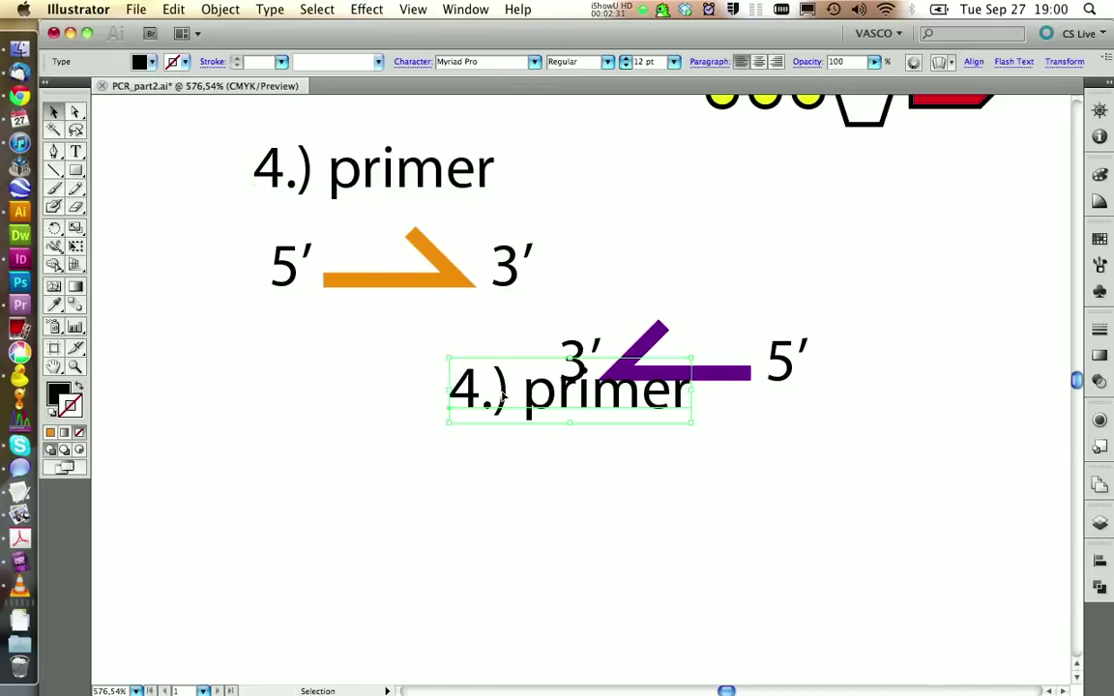
drag(556, 406, 560, 491)
key(t)
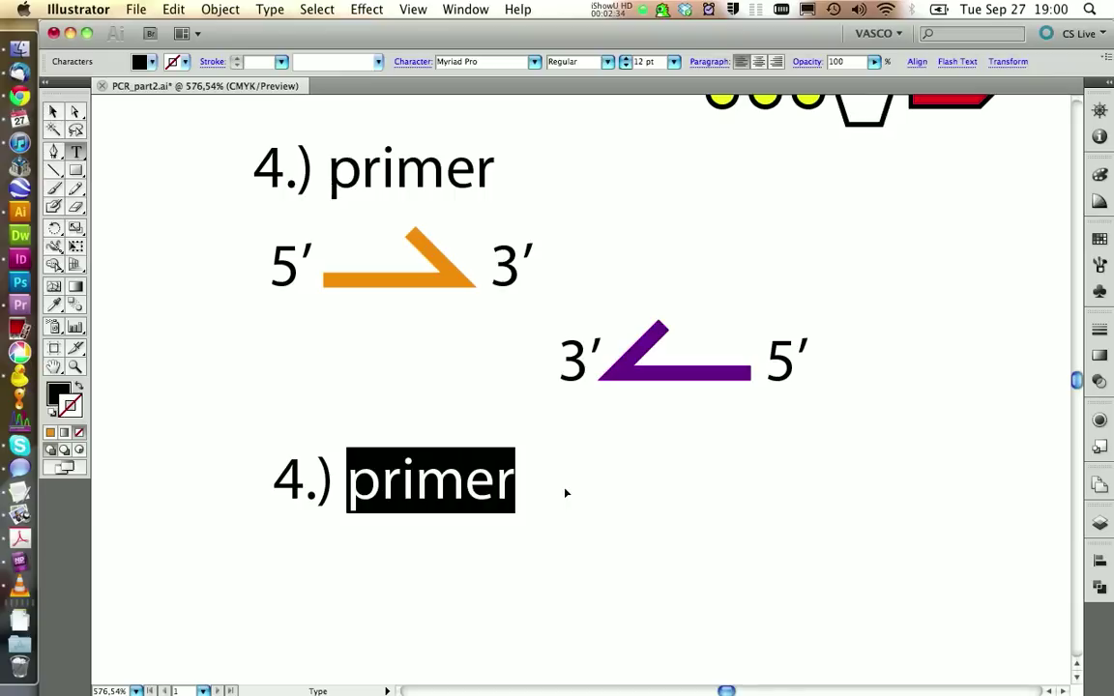
text(DNA)
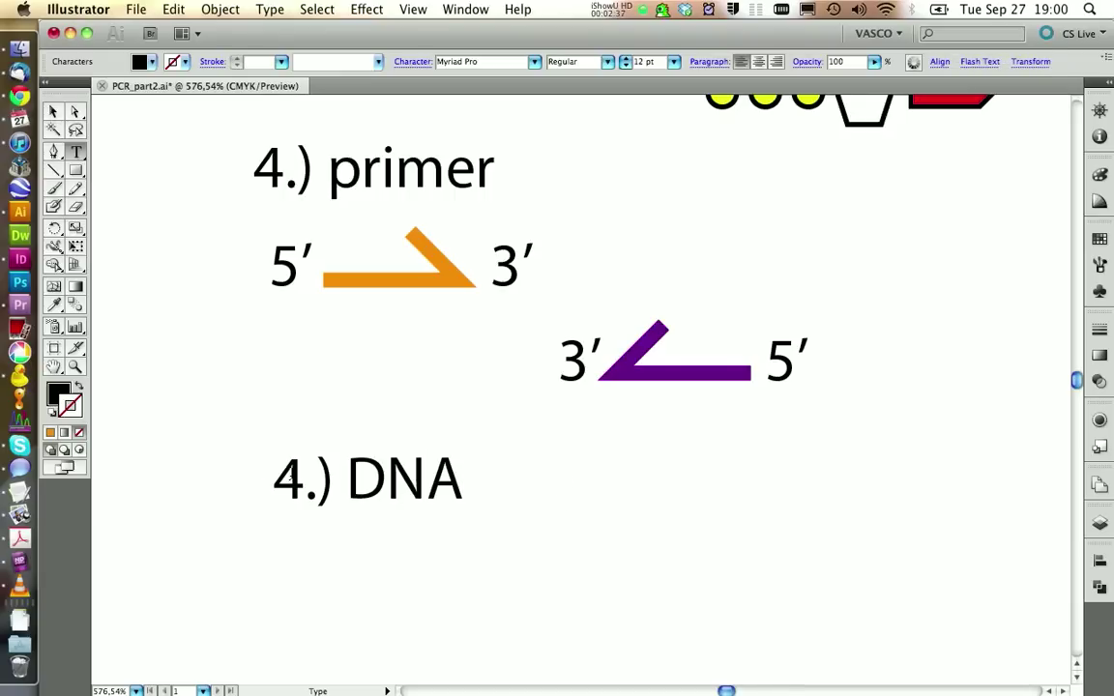
double_click(274, 480)
drag(295, 483, 269, 473)
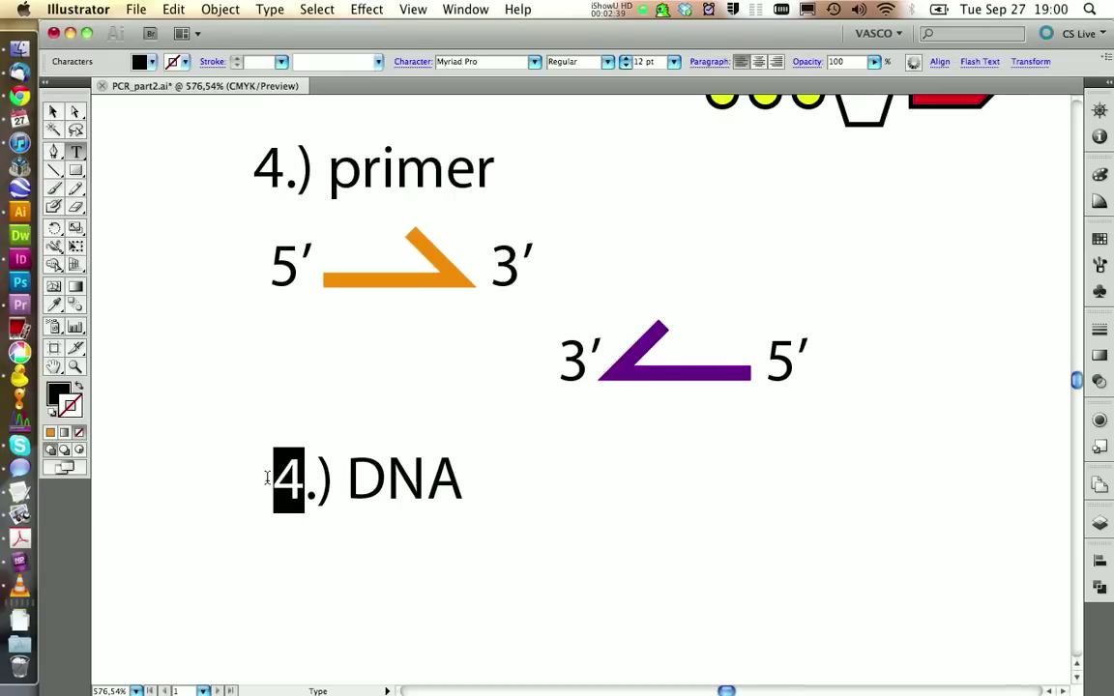
text(5)
key(Escape)
click(266, 428)
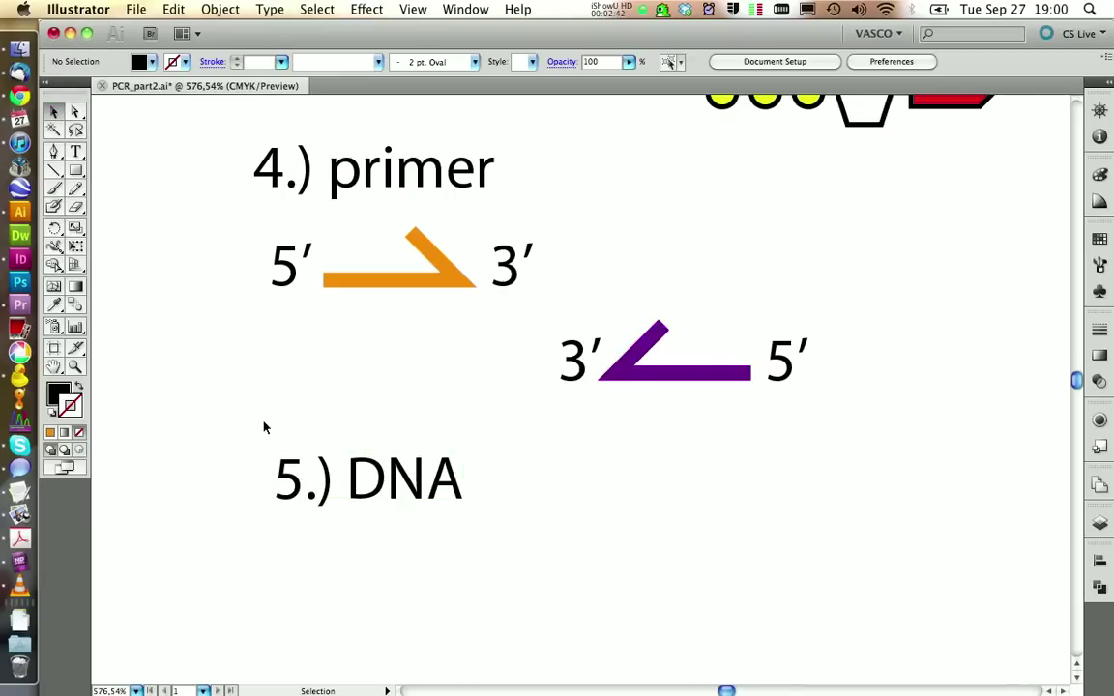
Step: Draw a descending S-shaped curve below the DNA heading with horizontal handles about 3.5 mm long, aligning the upper handle with the curve's midpoint
scroll(368, 488, down, 4)
scroll(368, 387, down, 2)
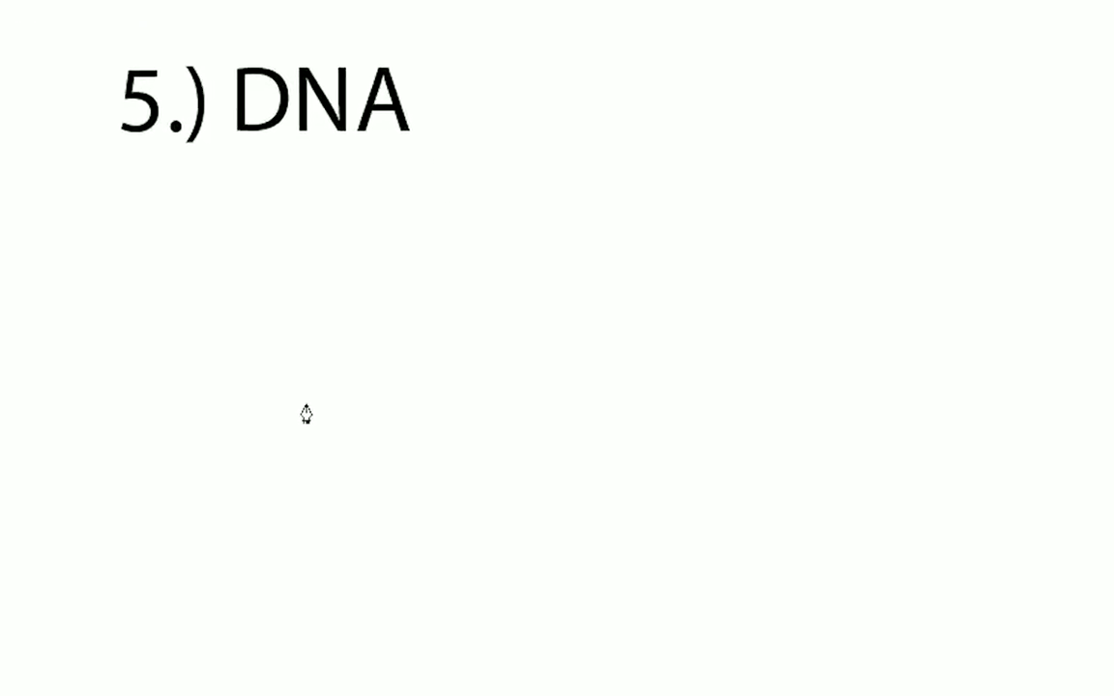
drag(247, 377, 331, 377)
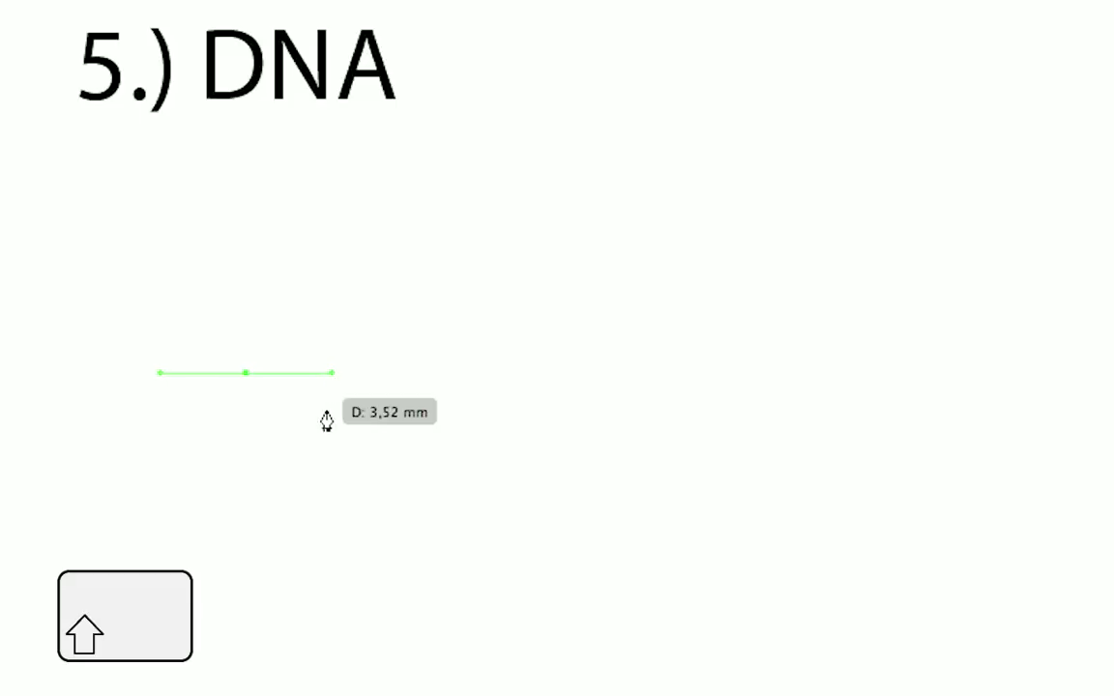
mouse_move(410, 493)
mouse_down()
mouse_move(518, 496)
mouse_move(495, 494)
mouse_up()
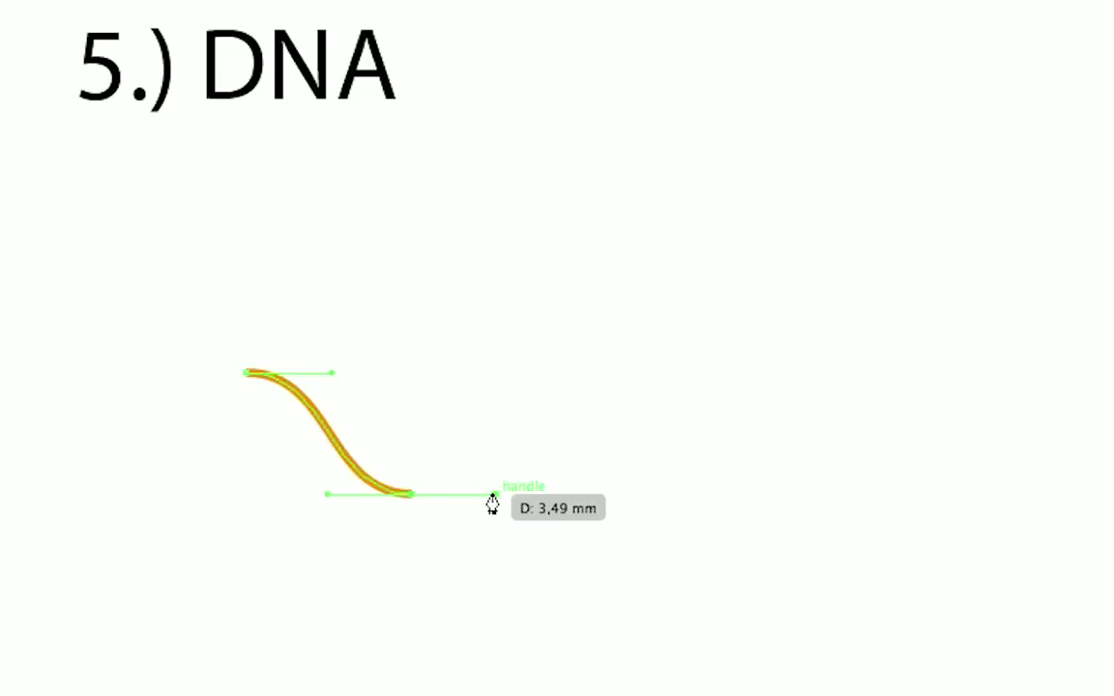
shift+click(332, 375)
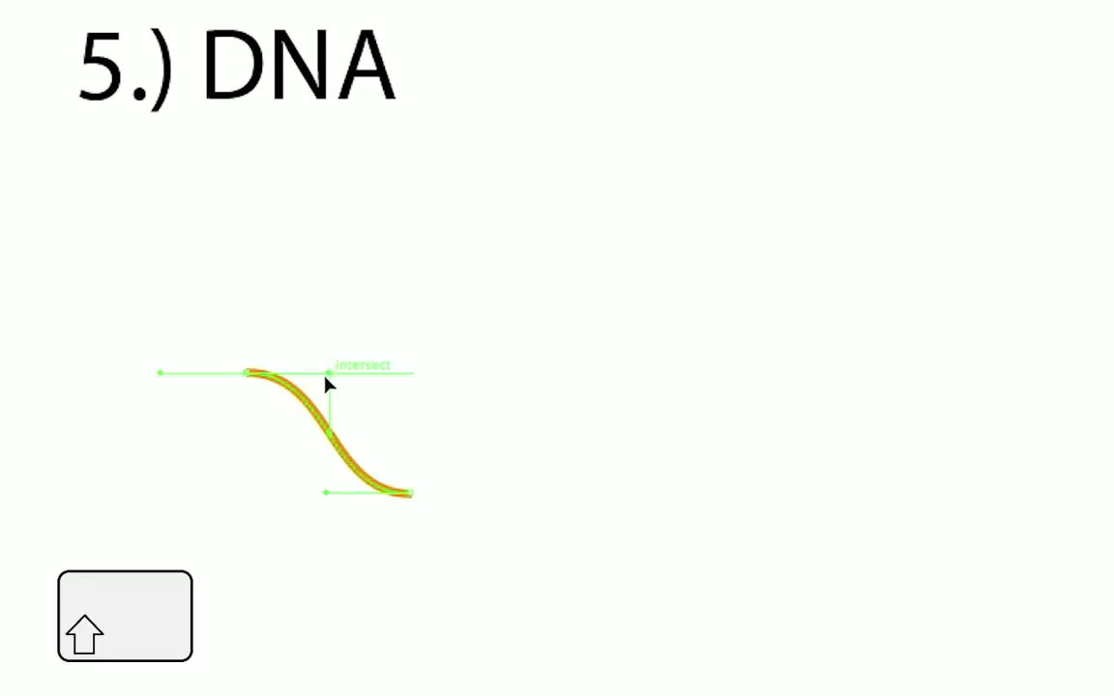
key(a)
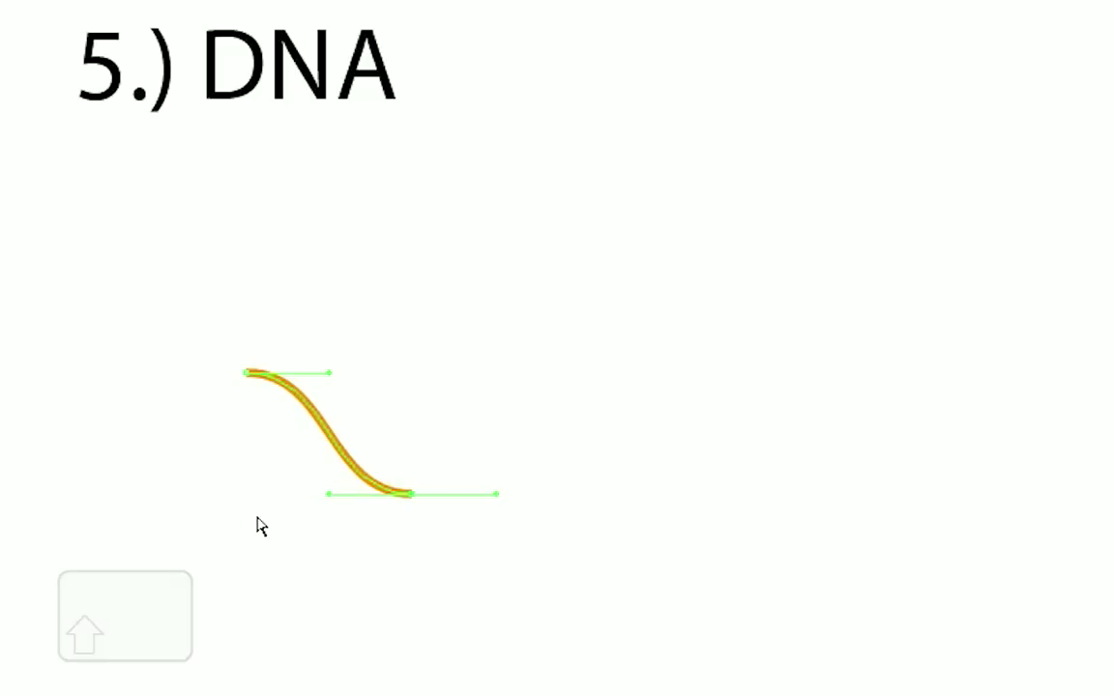
Step: Select the orange S-curve below the DNA heading and make a reflected copy of it across the horizontal axis
key(v)
click(47, 372)
drag(100, 284, 556, 674)
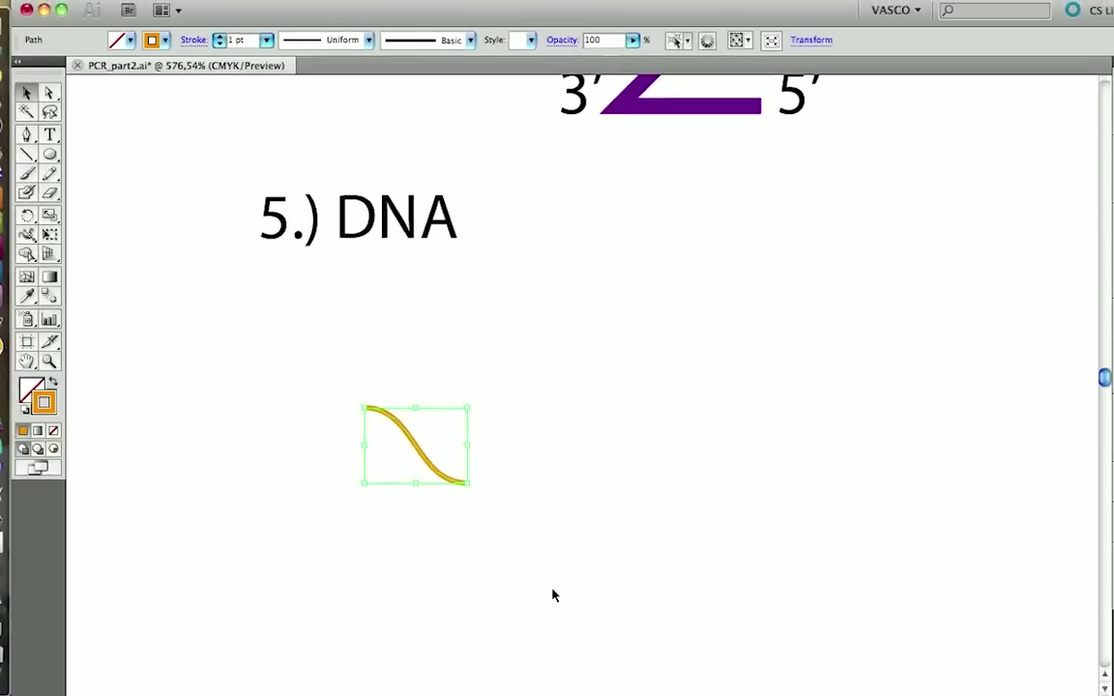
right_click(434, 455)
mouse_move(522, 650)
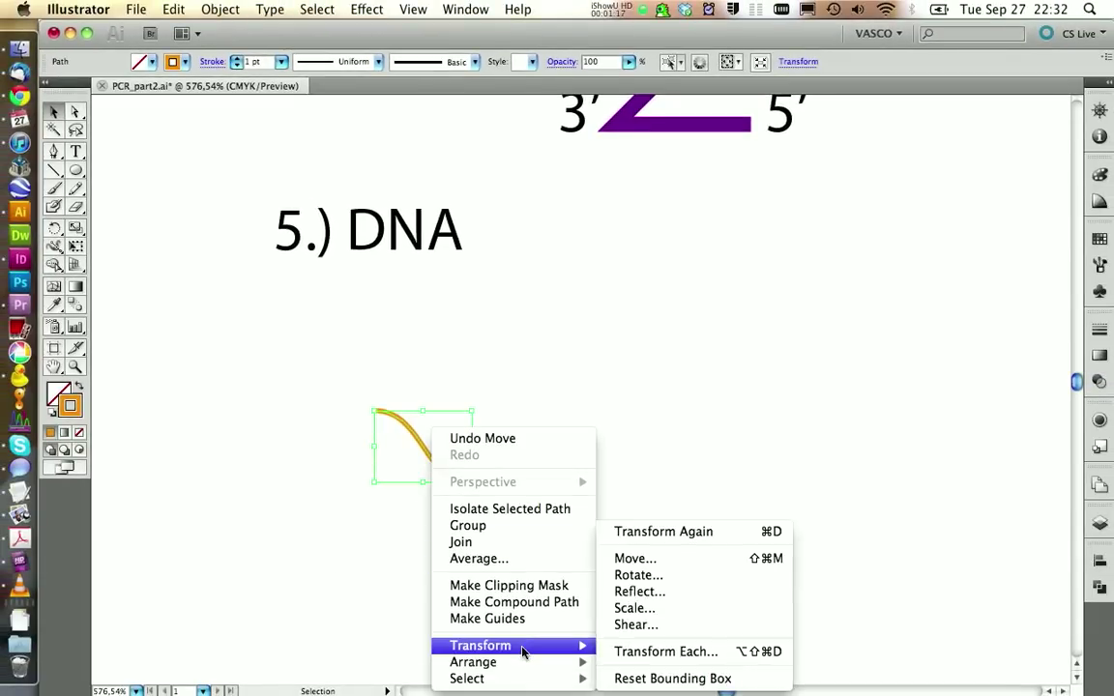
click(628, 595)
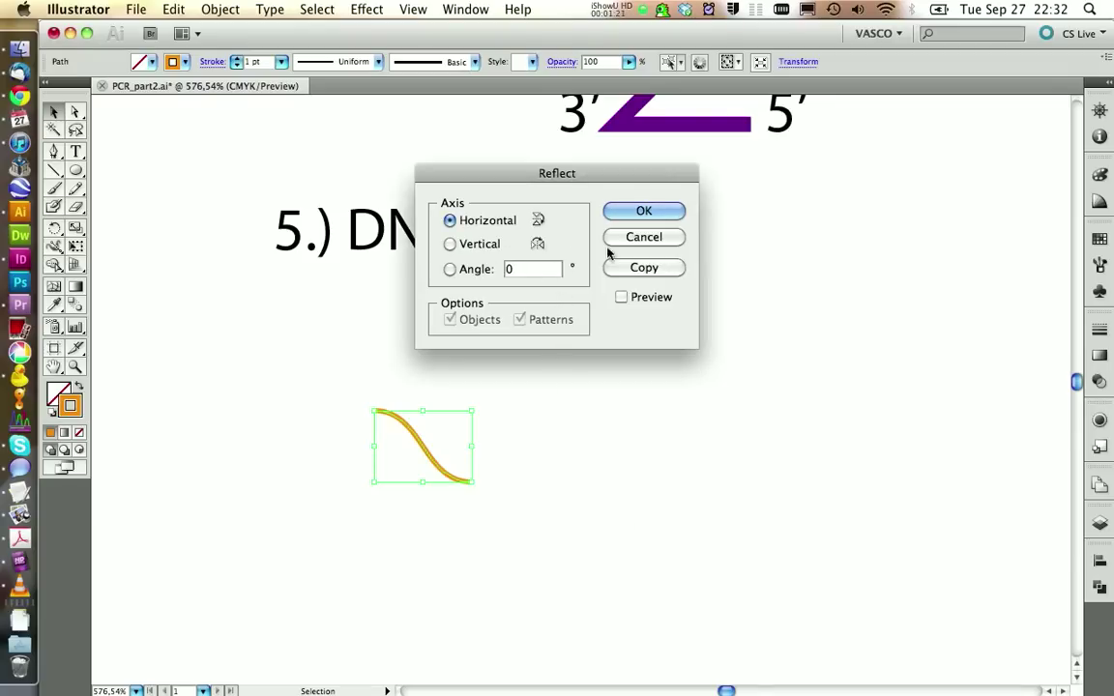
click(642, 269)
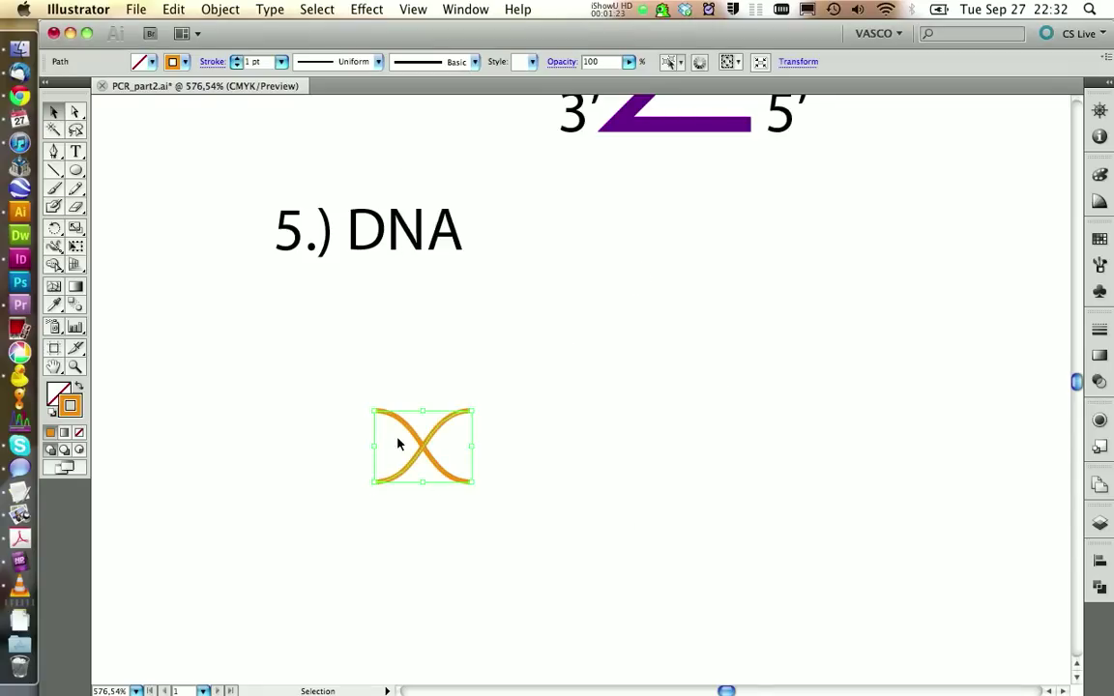
Step: Set the stroke colour of both crossed curves to black
drag(296, 380, 569, 585)
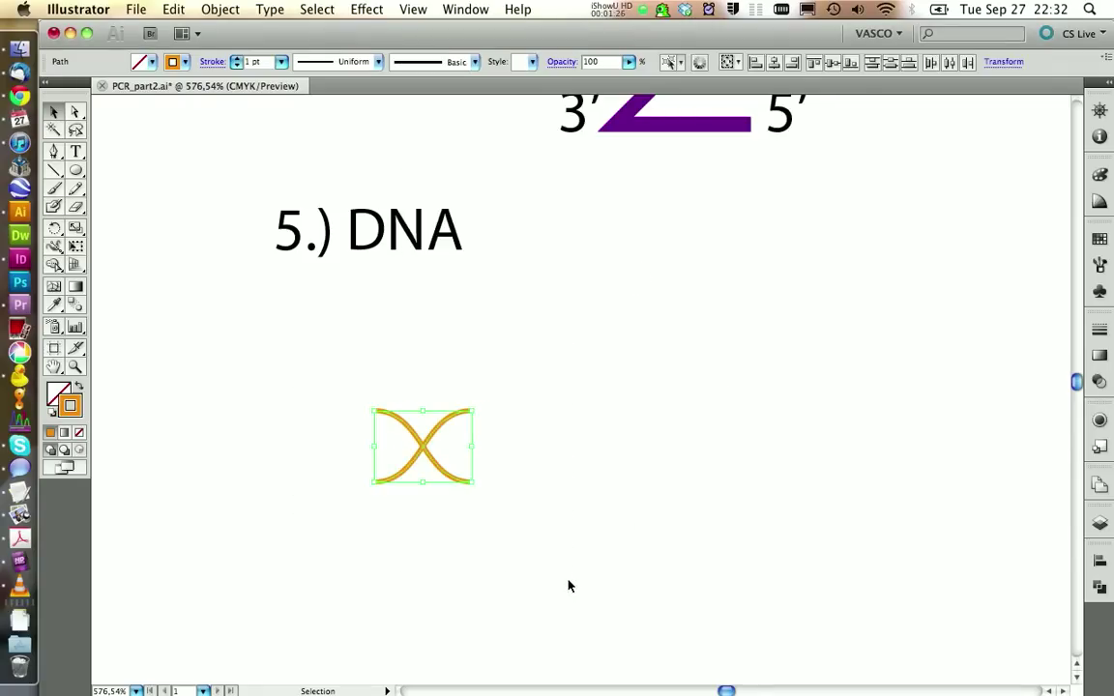
click(188, 61)
click(81, 81)
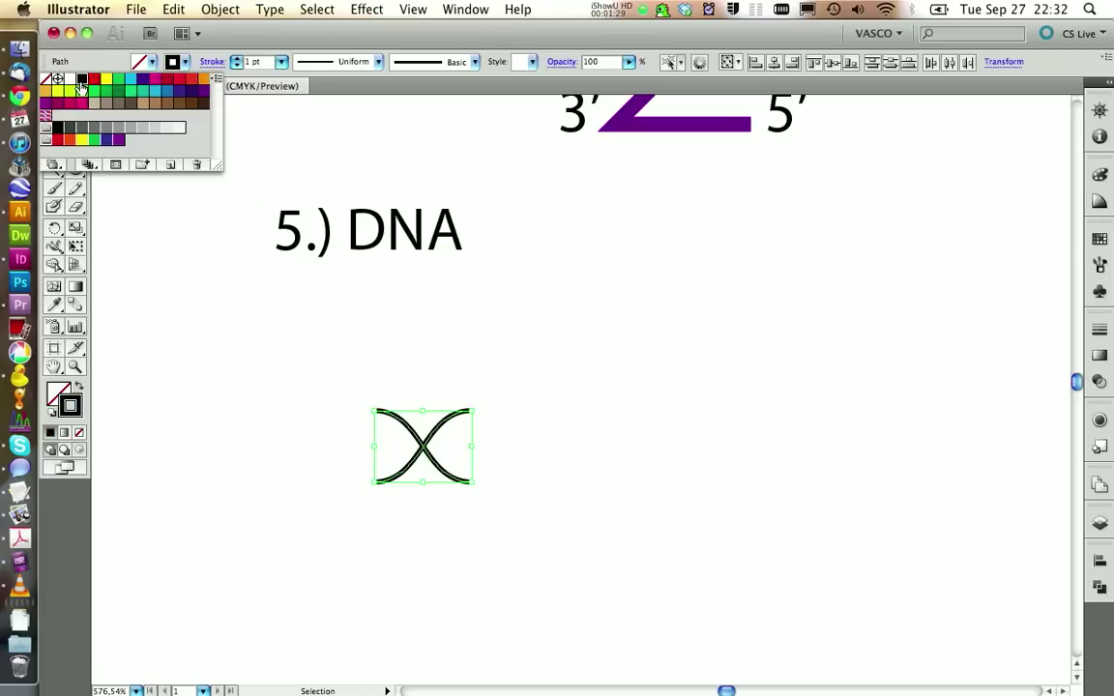
click(229, 424)
Step: Try extending the helix with a pasted copy of the crossed curves joined end to end, and delete that copy
drag(261, 360, 518, 534)
key(a)
key(v)
key(super+c)
key(super+v)
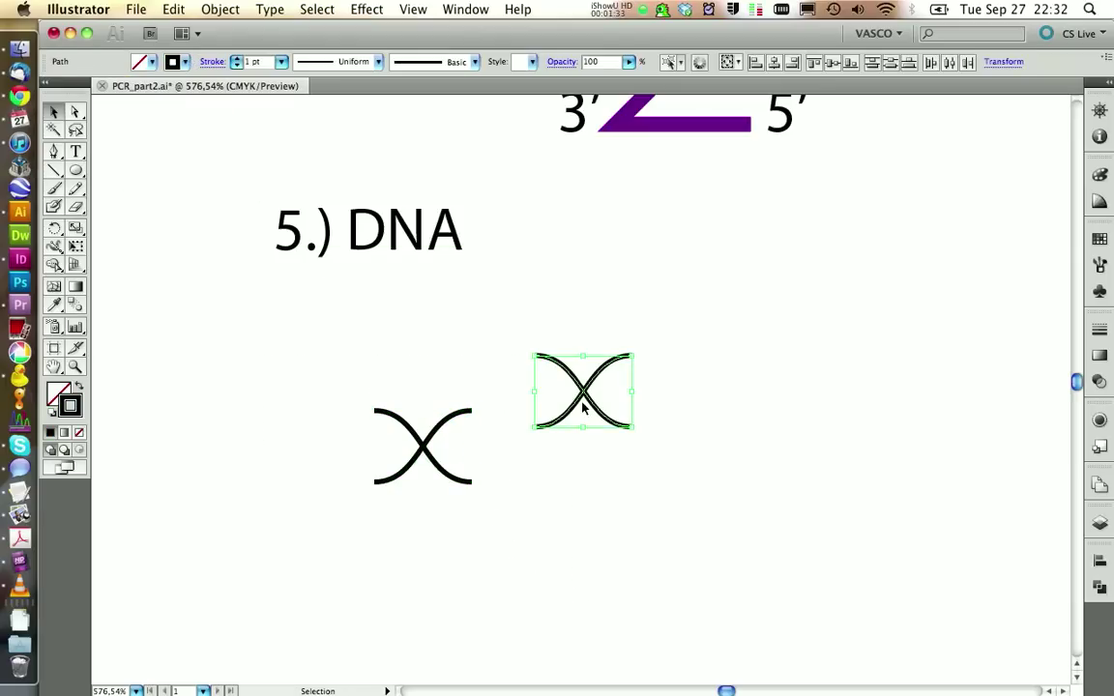
drag(584, 399, 521, 453)
click(517, 559)
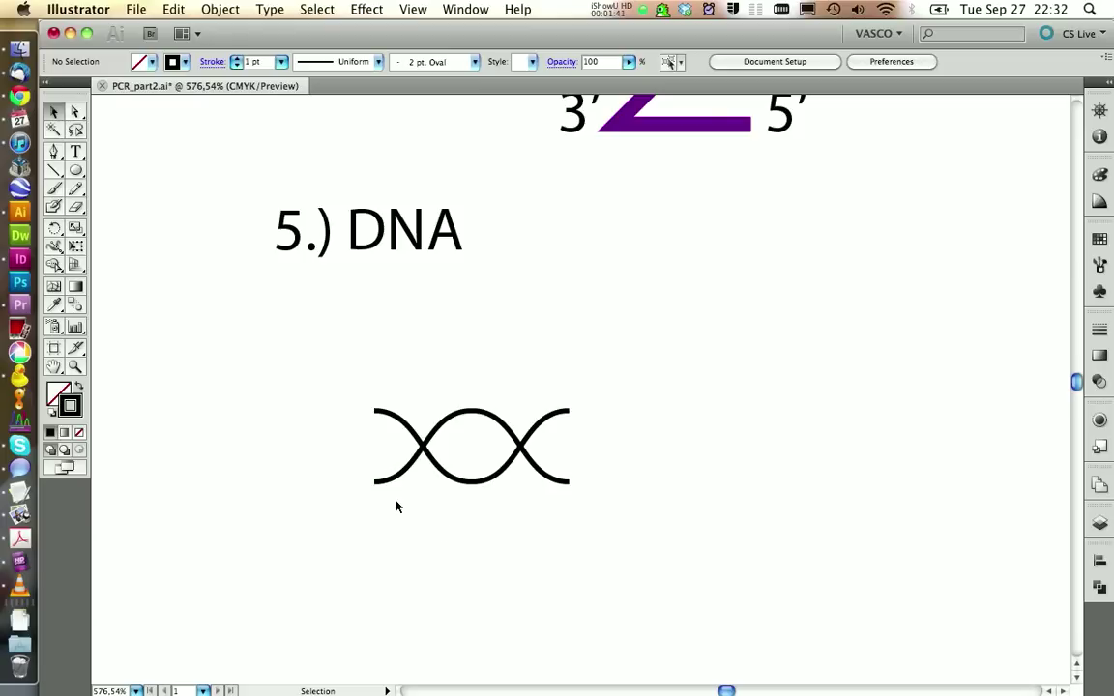
drag(538, 570, 524, 386)
key(Delete)
Step: Create a new pattern brush named DNA from the two crossed black curves
drag(316, 547, 617, 336)
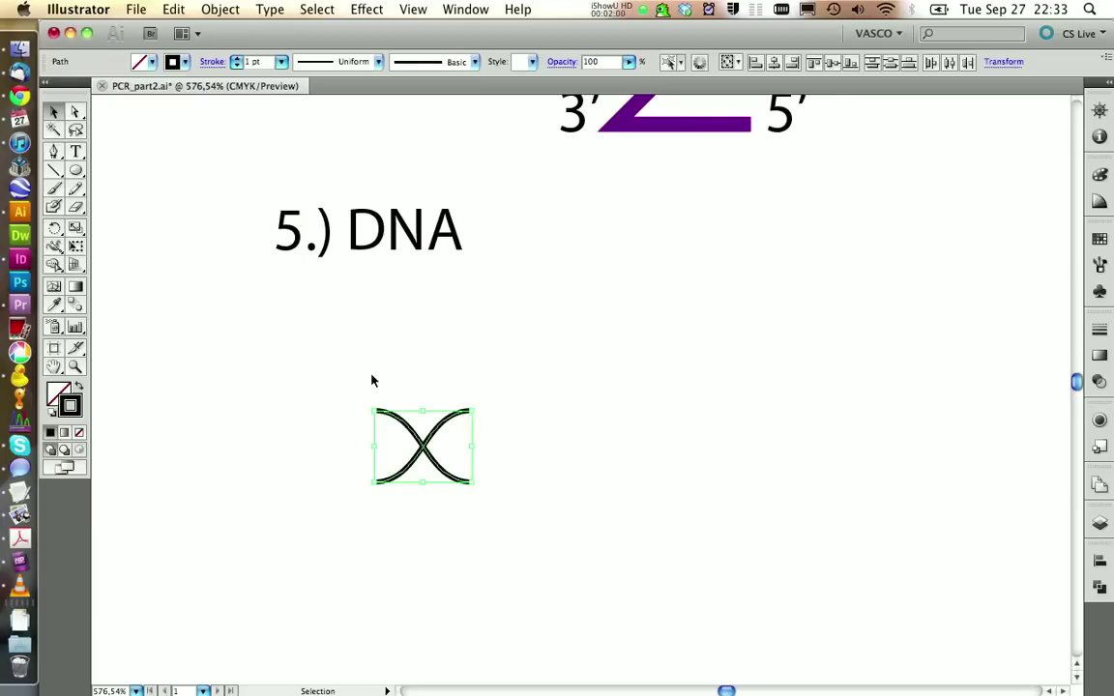
click(1099, 264)
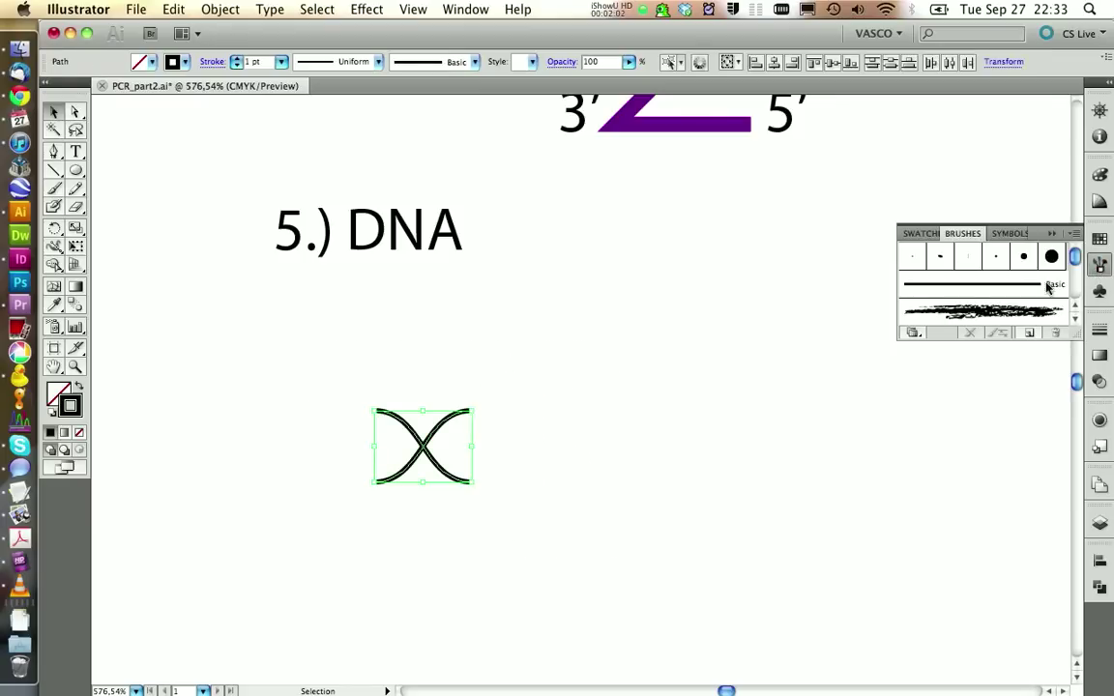
click(1028, 333)
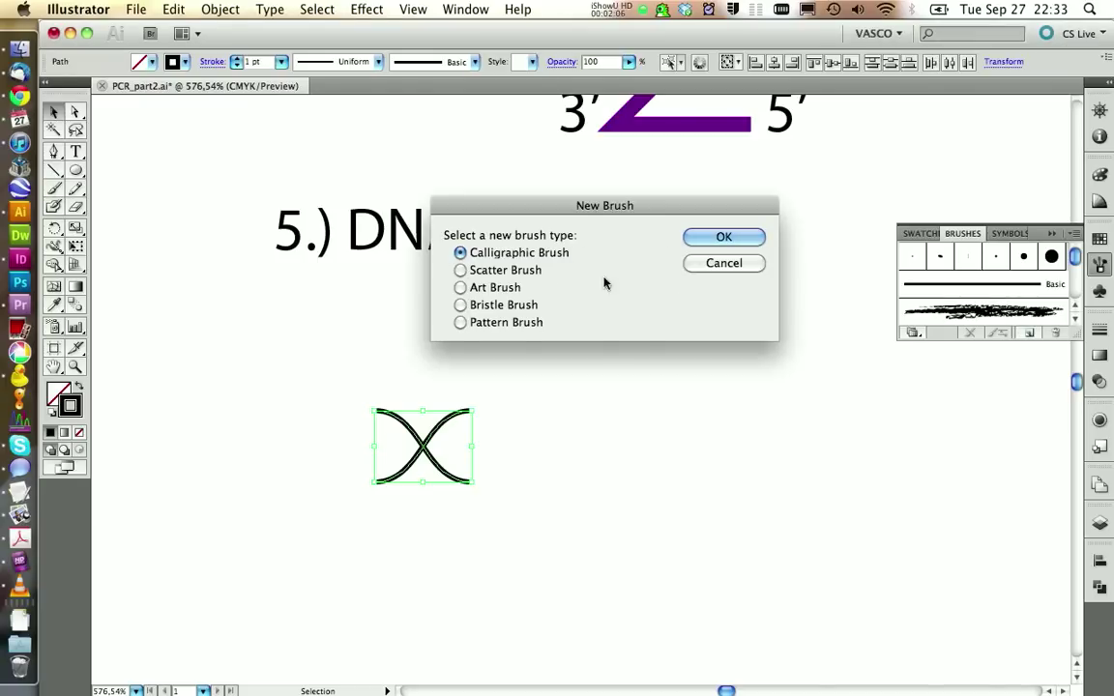
click(474, 325)
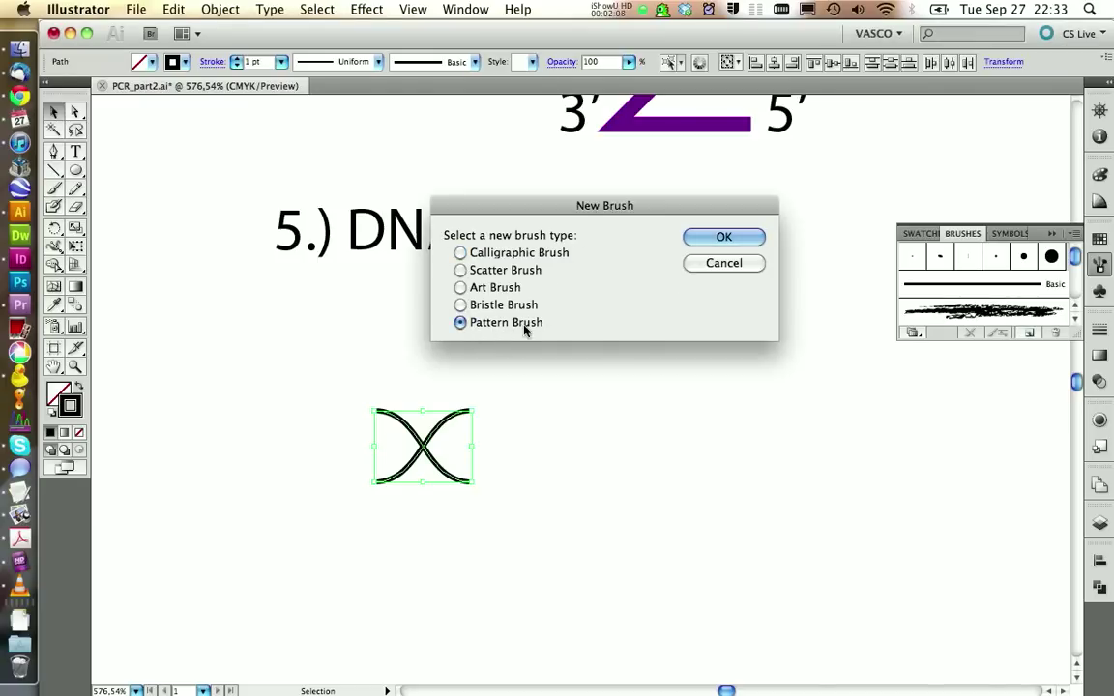
click(735, 237)
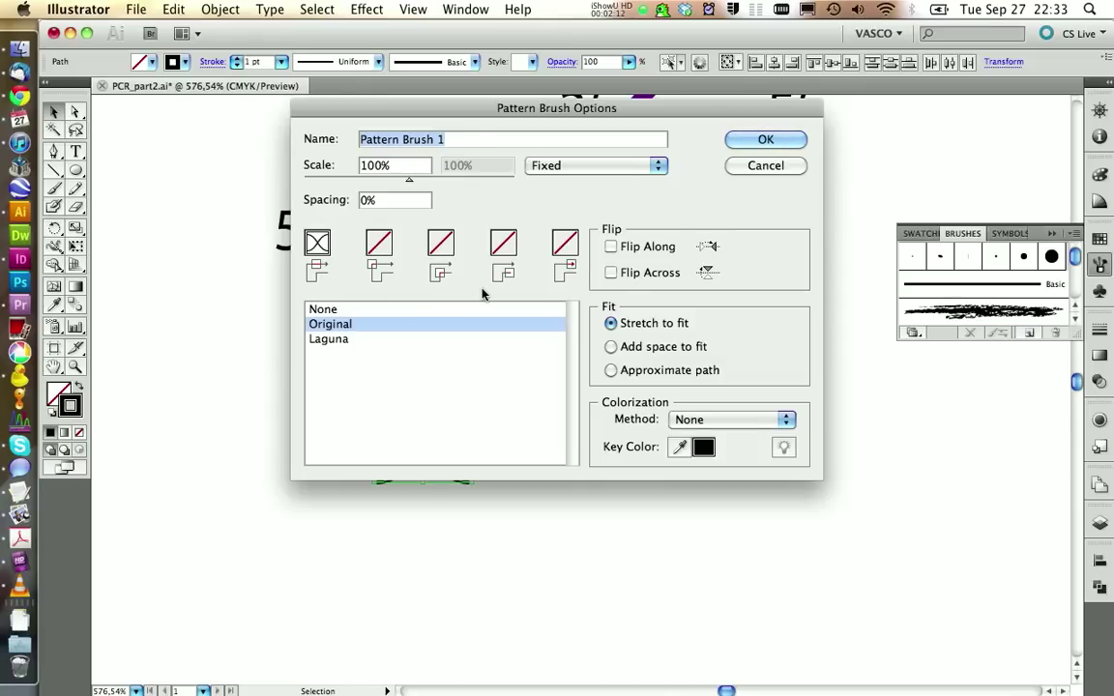
text(DNA)
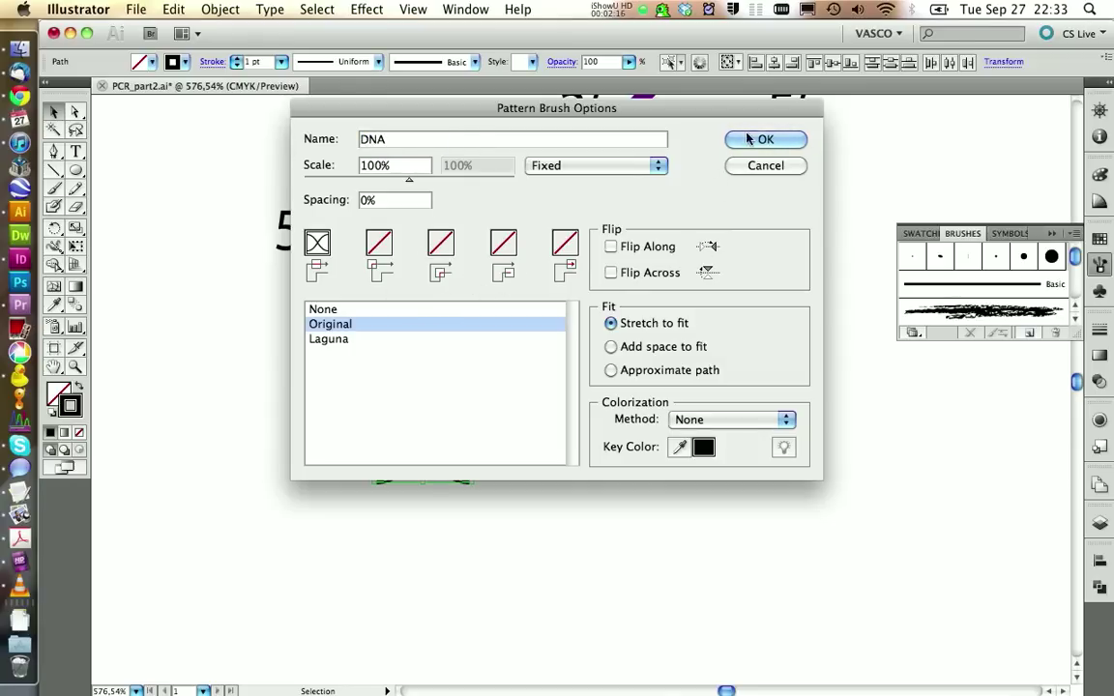
click(762, 142)
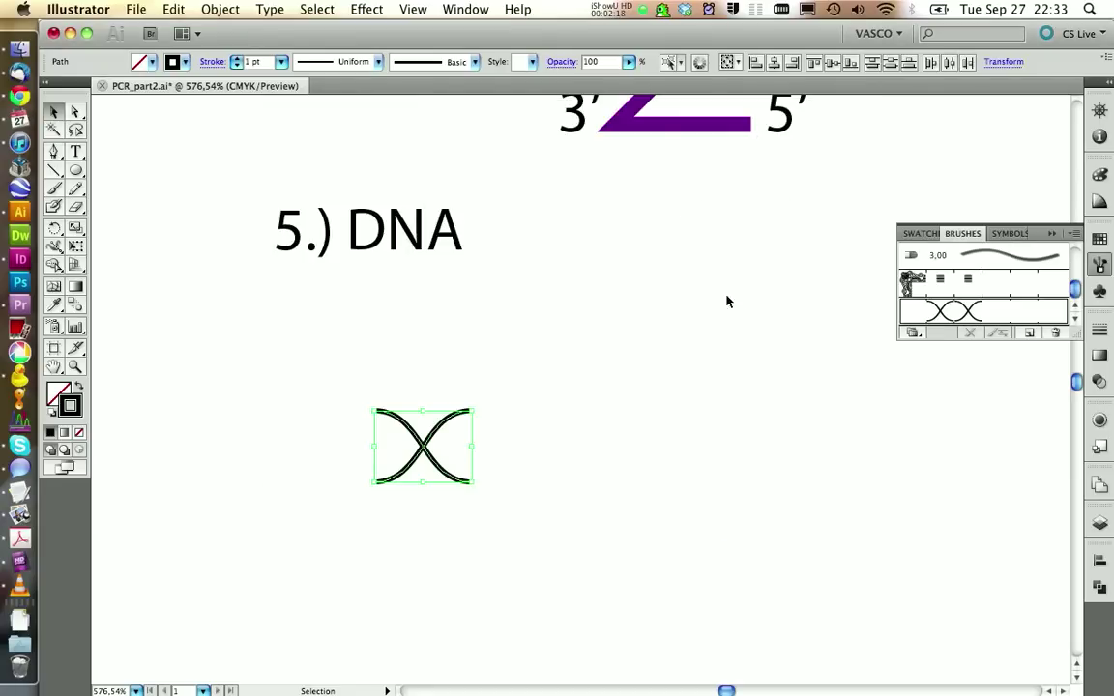
Step: Draw a long descending wavy path below the DNA heading with the Pencil tool and apply the DNA brush to it
click(77, 189)
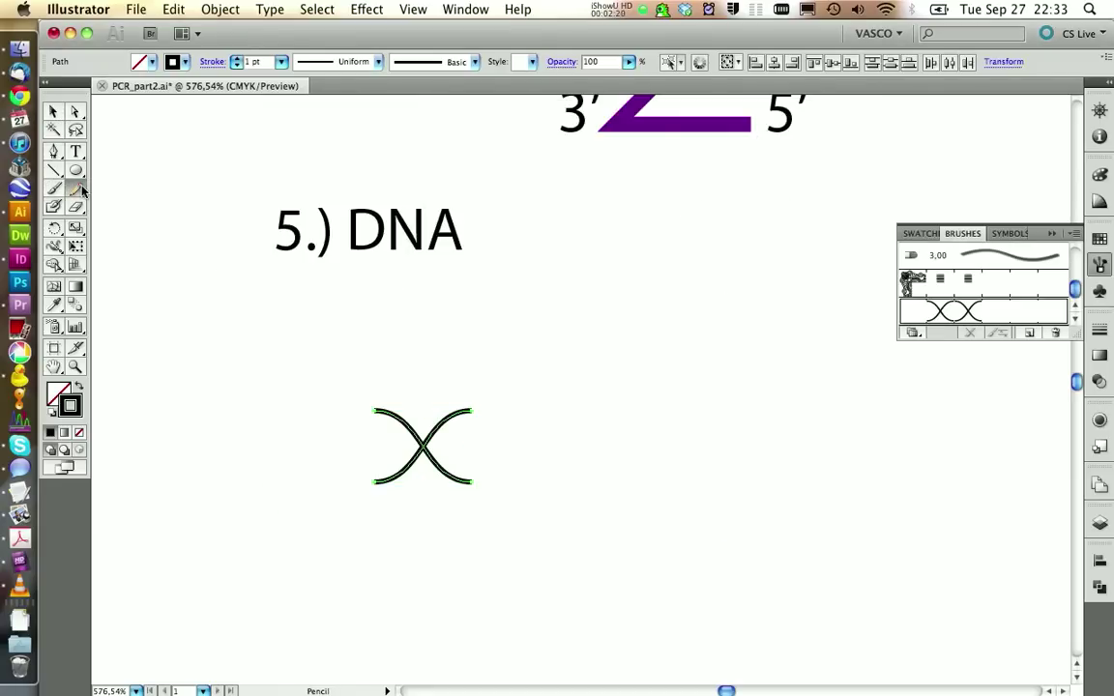
drag(374, 329, 964, 471)
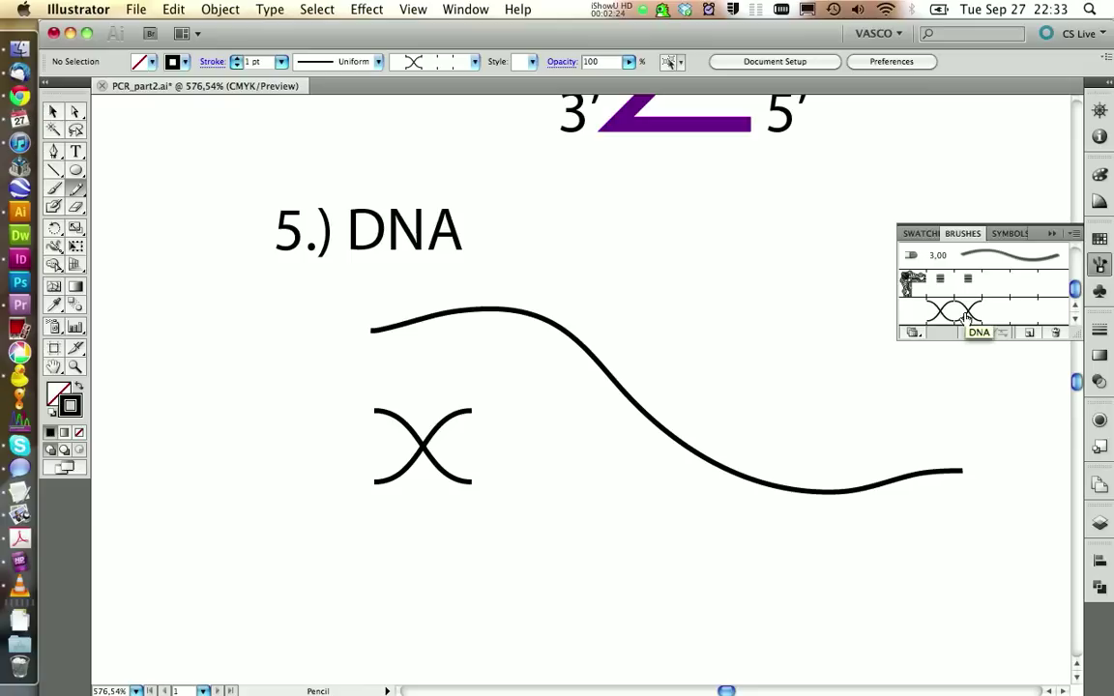
click(53, 111)
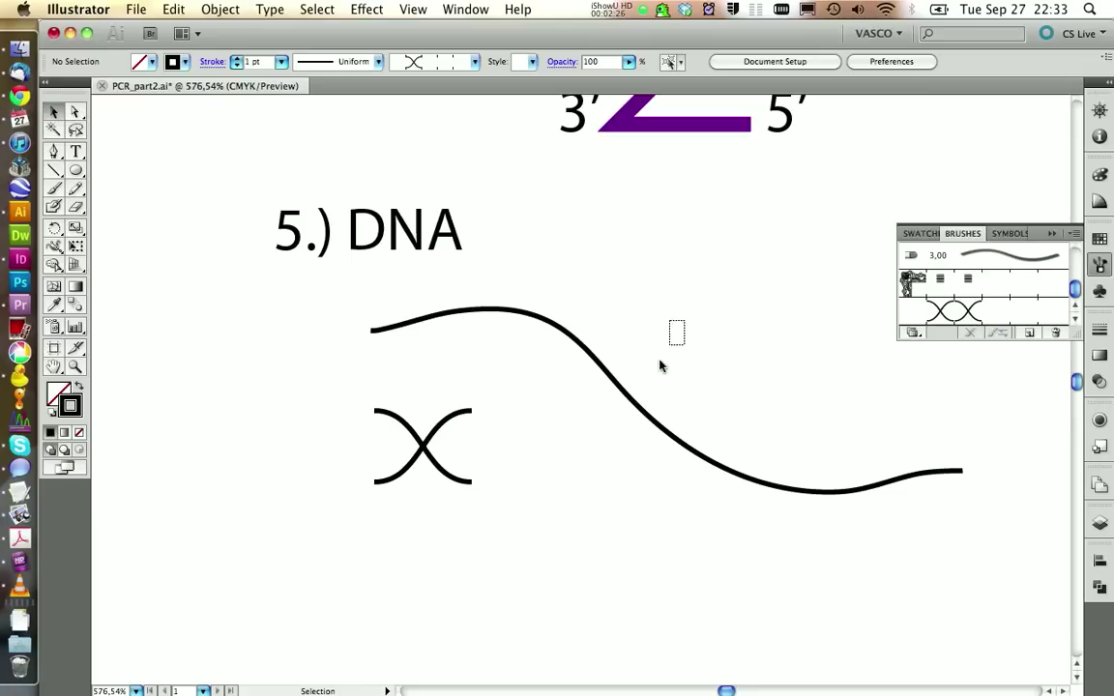
drag(660, 366, 668, 425)
click(956, 322)
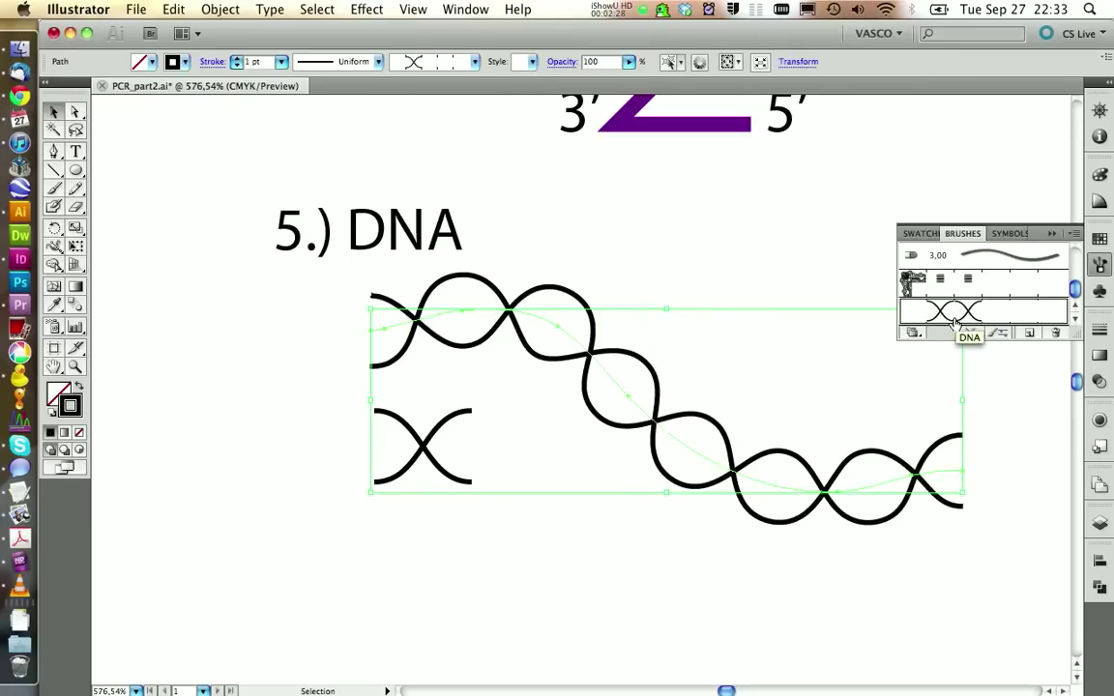
click(677, 301)
Step: Set the DNA pattern brush's scale to 70% and apply the change to the existing strokes
double_click(944, 315)
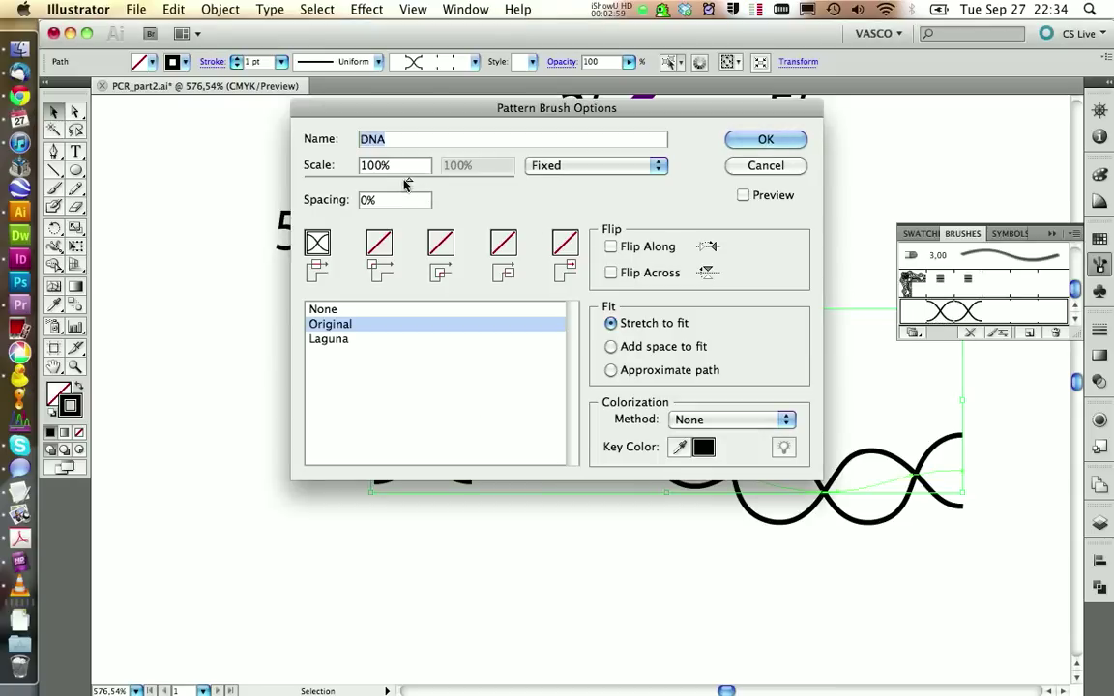
drag(393, 186, 378, 185)
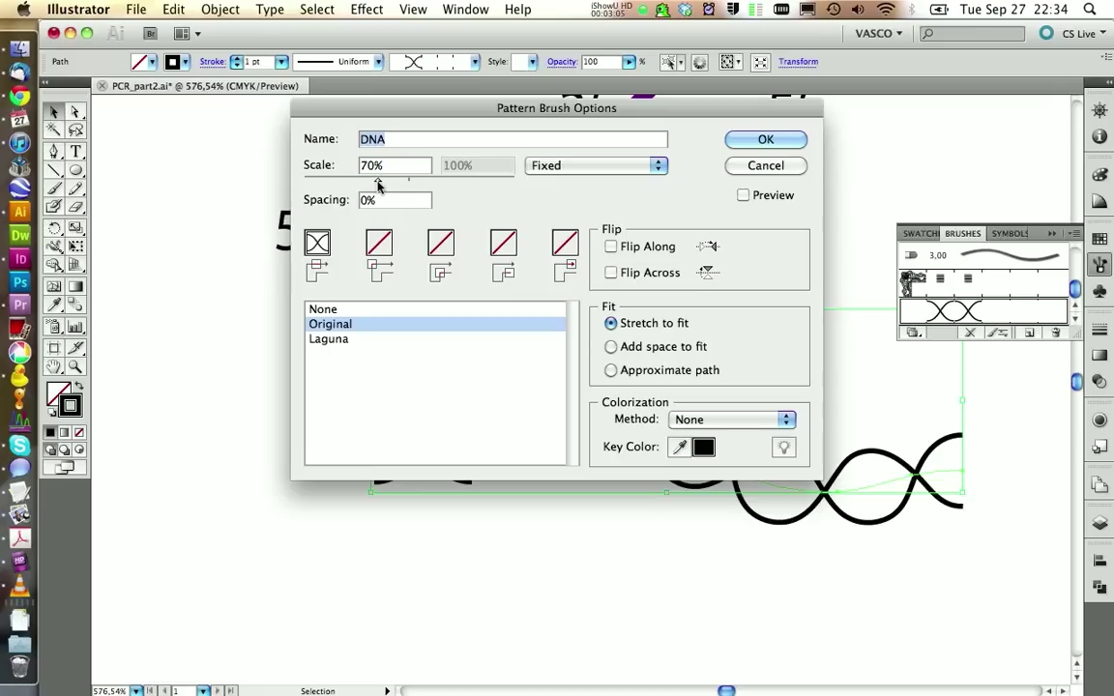
click(752, 145)
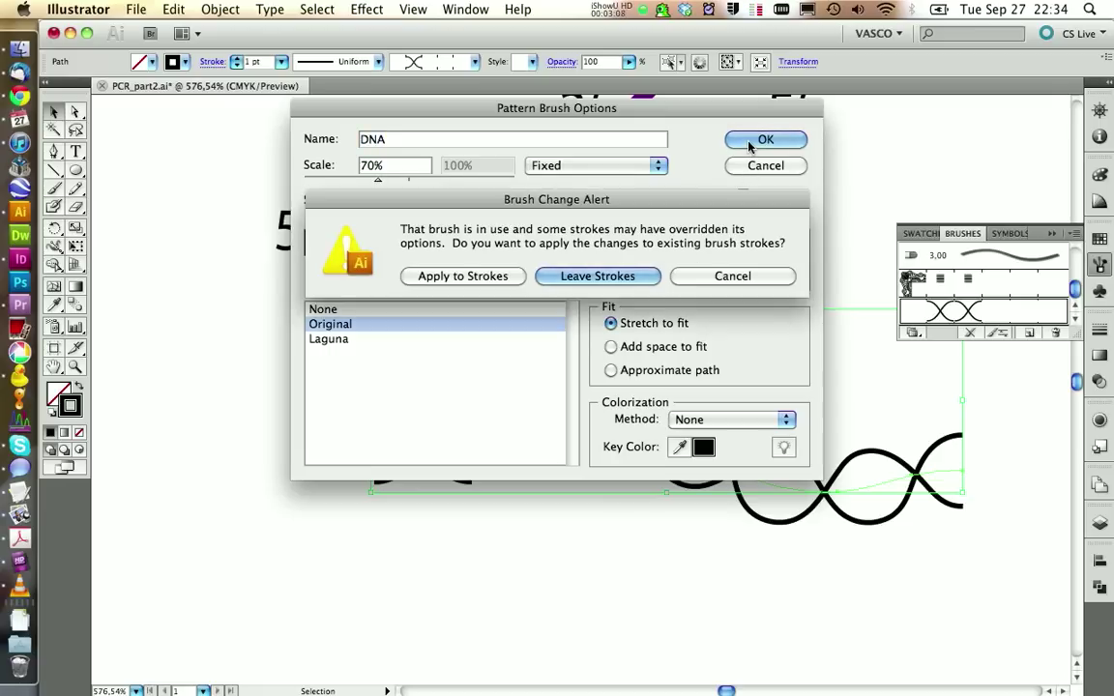
click(464, 277)
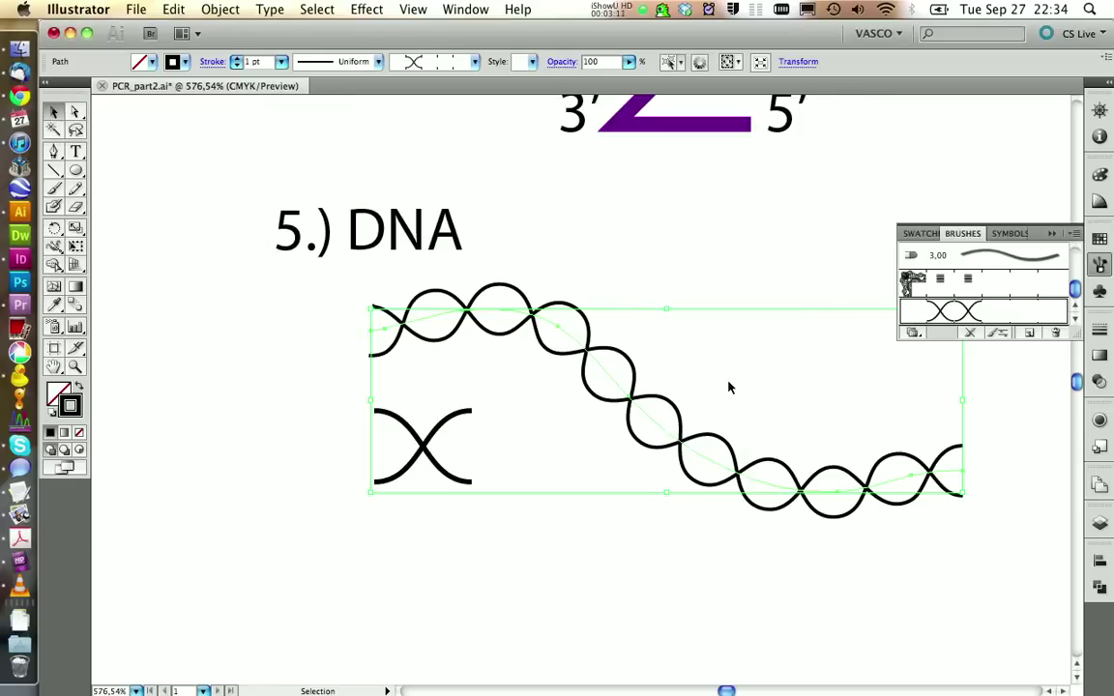
click(702, 543)
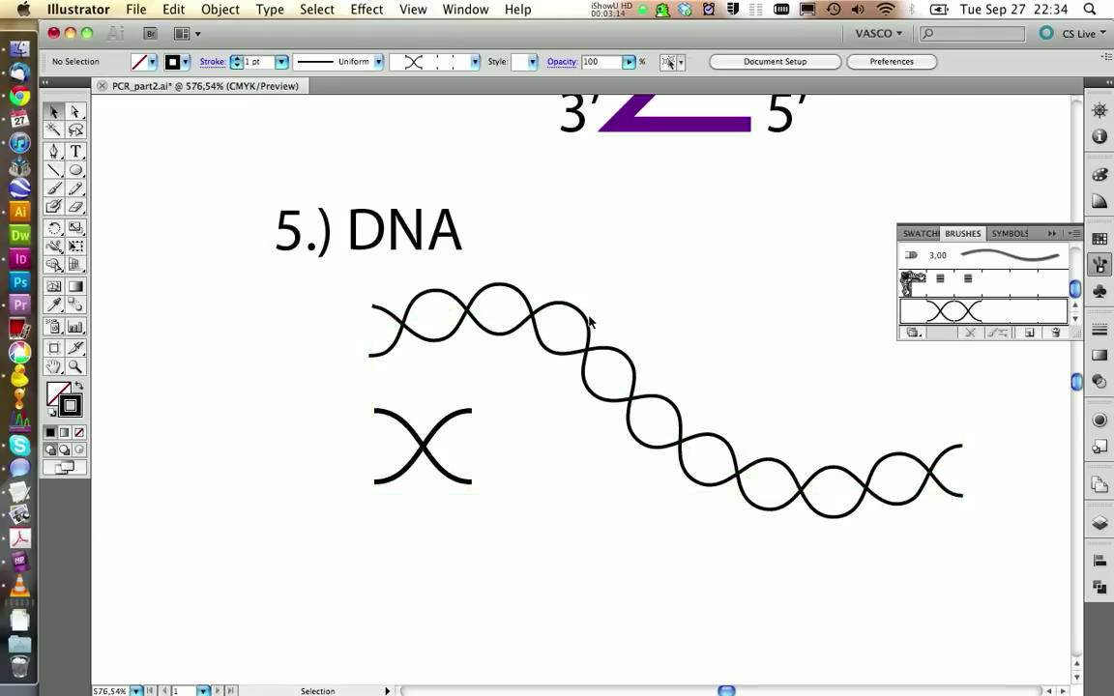
Step: Try stretching the original crossed curves wider and taller below the helix
drag(305, 387, 514, 576)
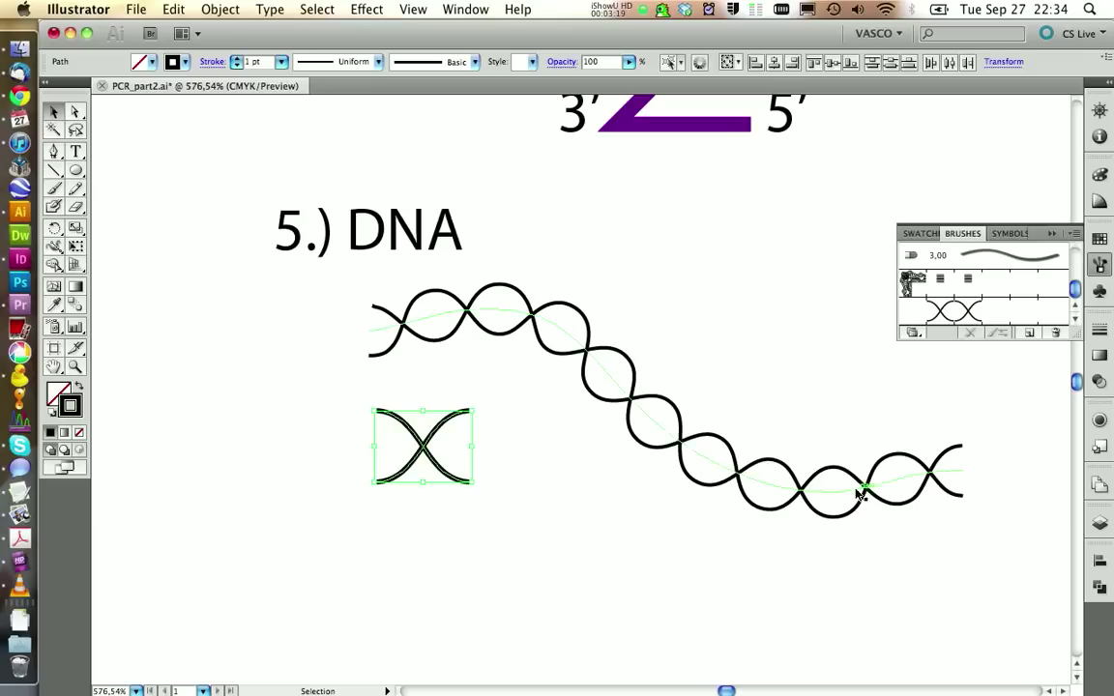
drag(470, 446, 537, 445)
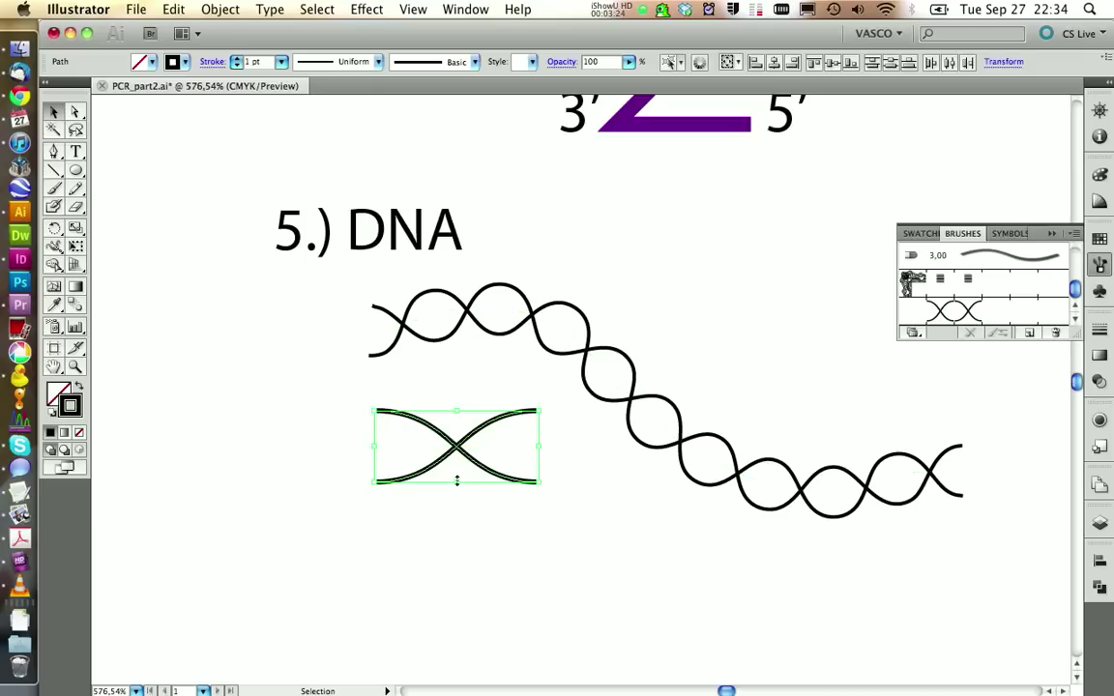
drag(457, 481, 454, 510)
click(505, 550)
Step: Delete the original crossed curves, keeping only the brushed helix
drag(557, 611, 341, 404)
click(649, 534)
drag(617, 545, 311, 447)
key(Delete)
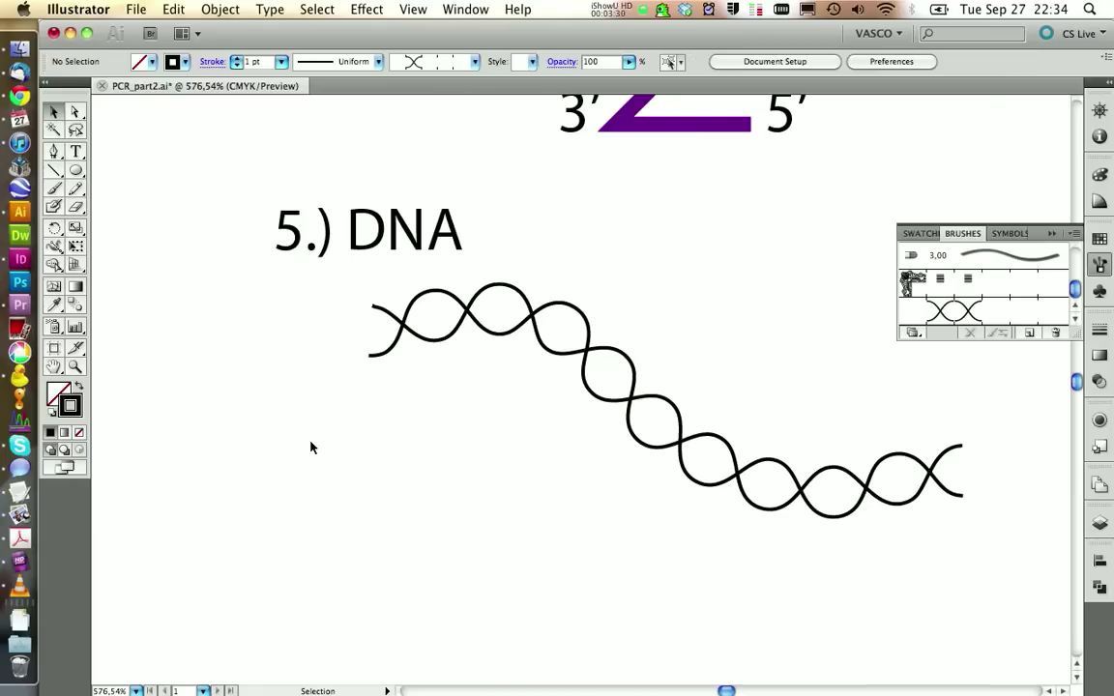
Step: Place a copy of the DNA heading below the helix and change its text to "5.) Polymerase"
click(309, 244)
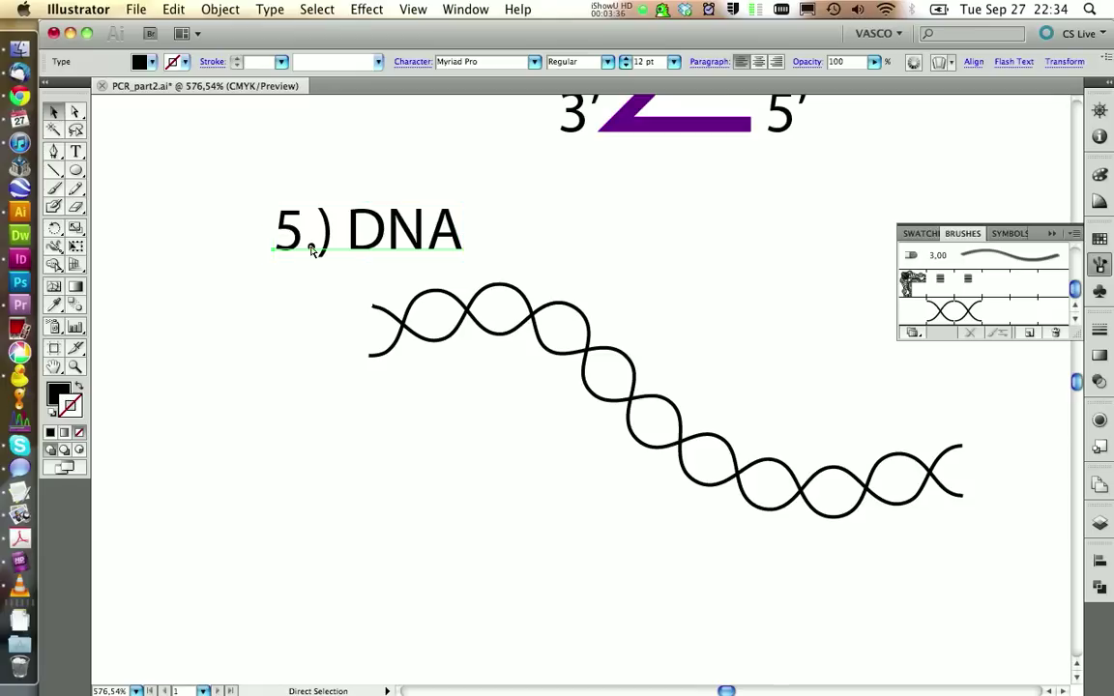
scroll(385, 465, down, 5)
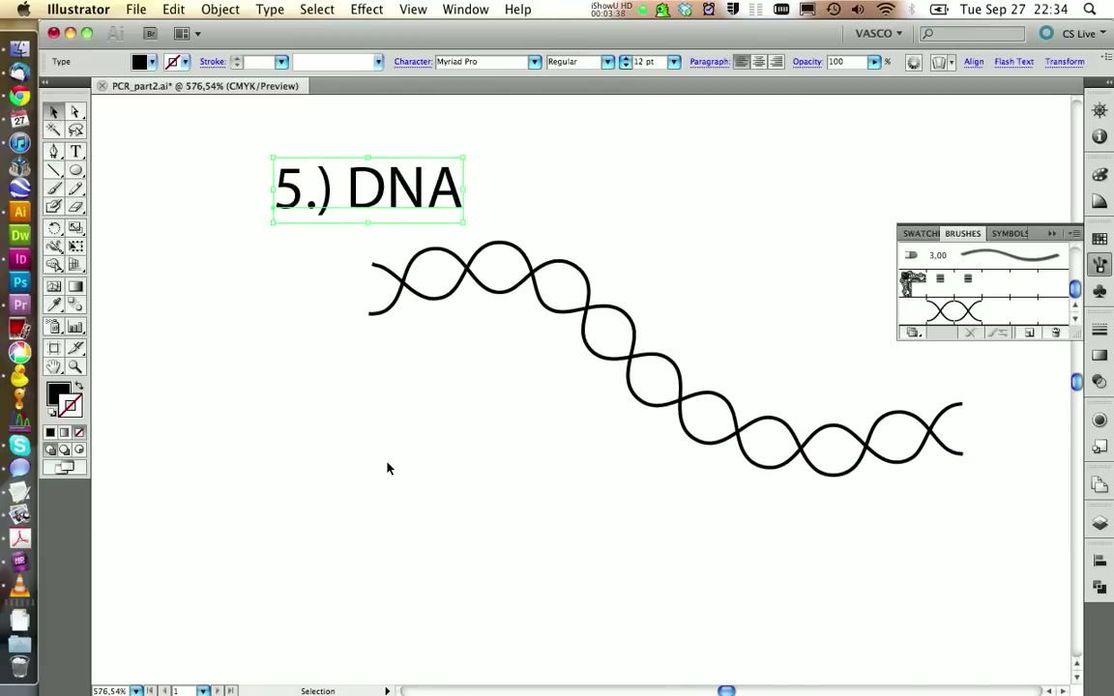
text(5.) DNA)
drag(551, 391, 401, 454)
double_click(558, 449)
text(Polymerase)
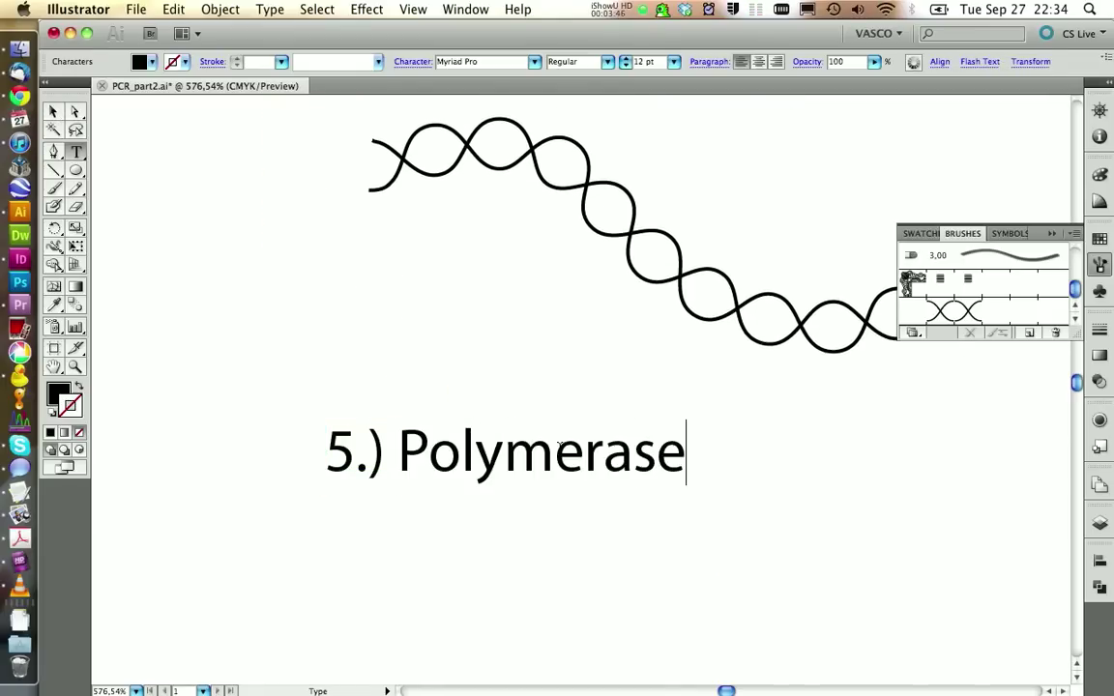
key(Escape)
click(837, 408)
Step: Draw a large circle below the Polymerase heading with the Ellipse tool
scroll(838, 408, down, 8)
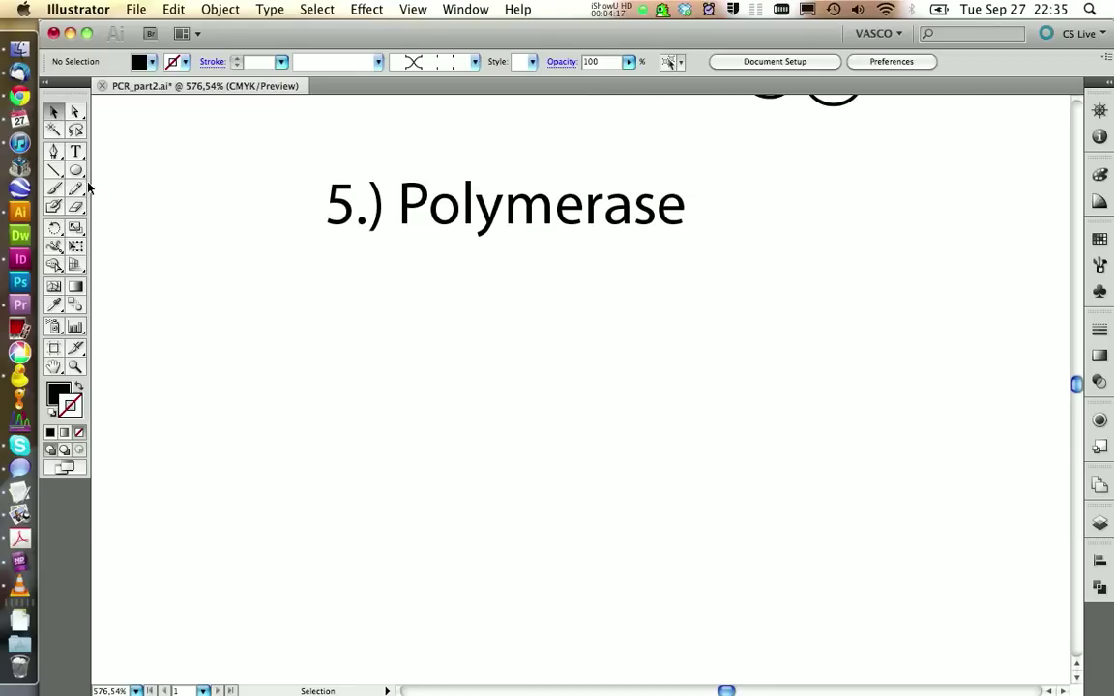
click(76, 169)
drag(336, 382, 564, 542)
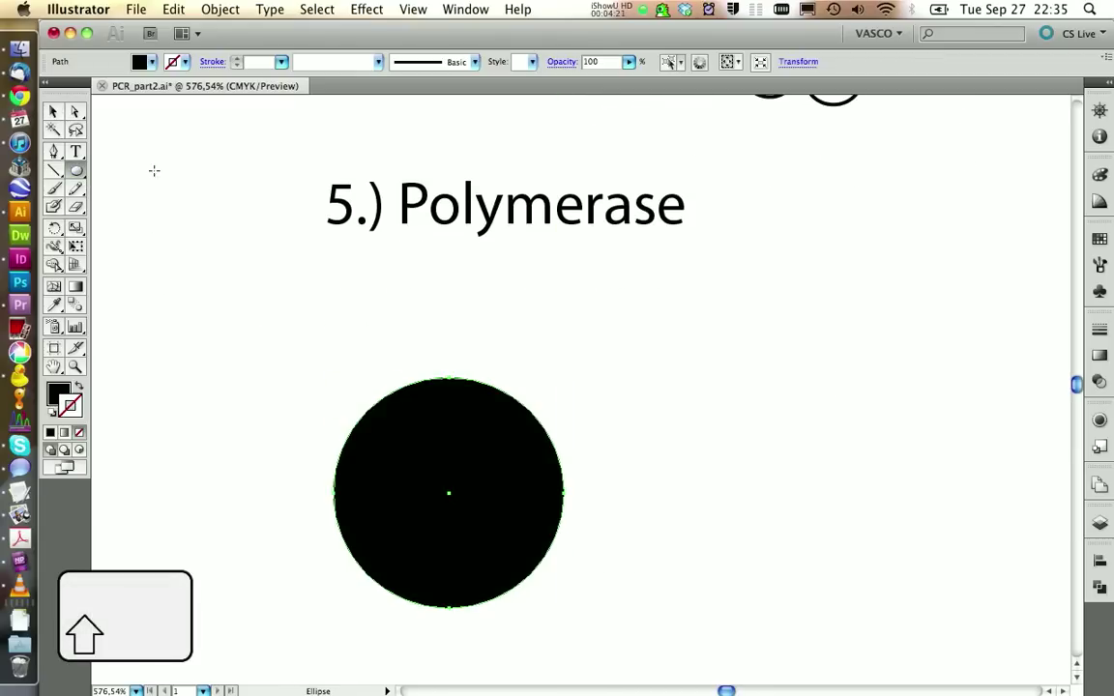
key(v)
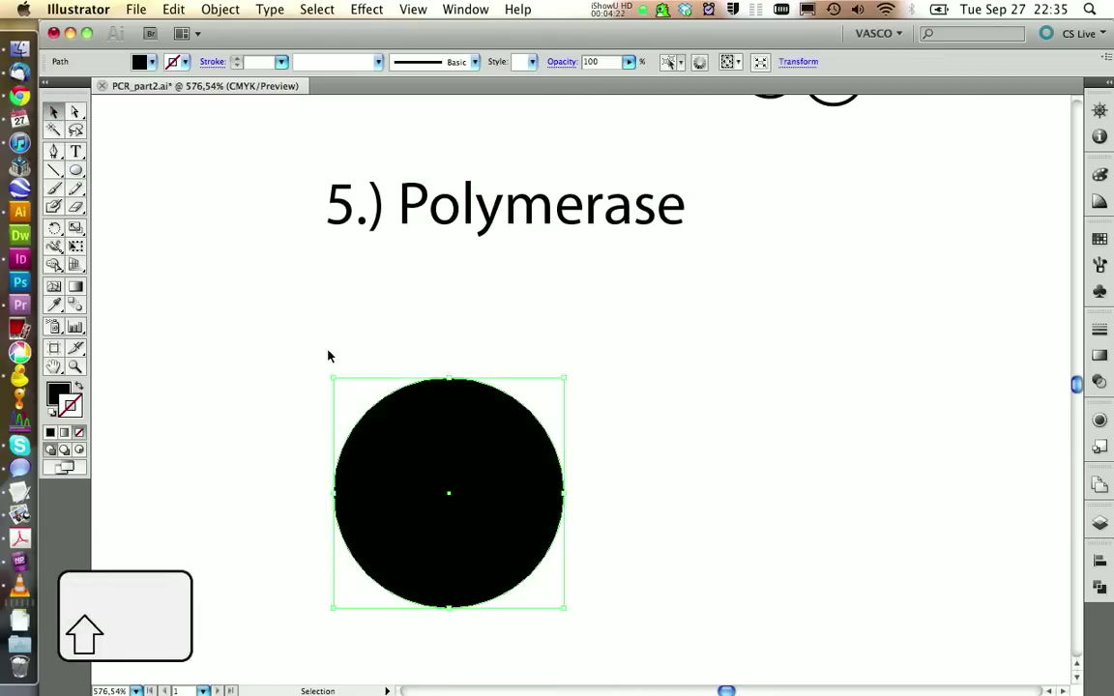
Step: Give the Polymerase circle a light brown fill and a black 1 pt stroke
click(153, 62)
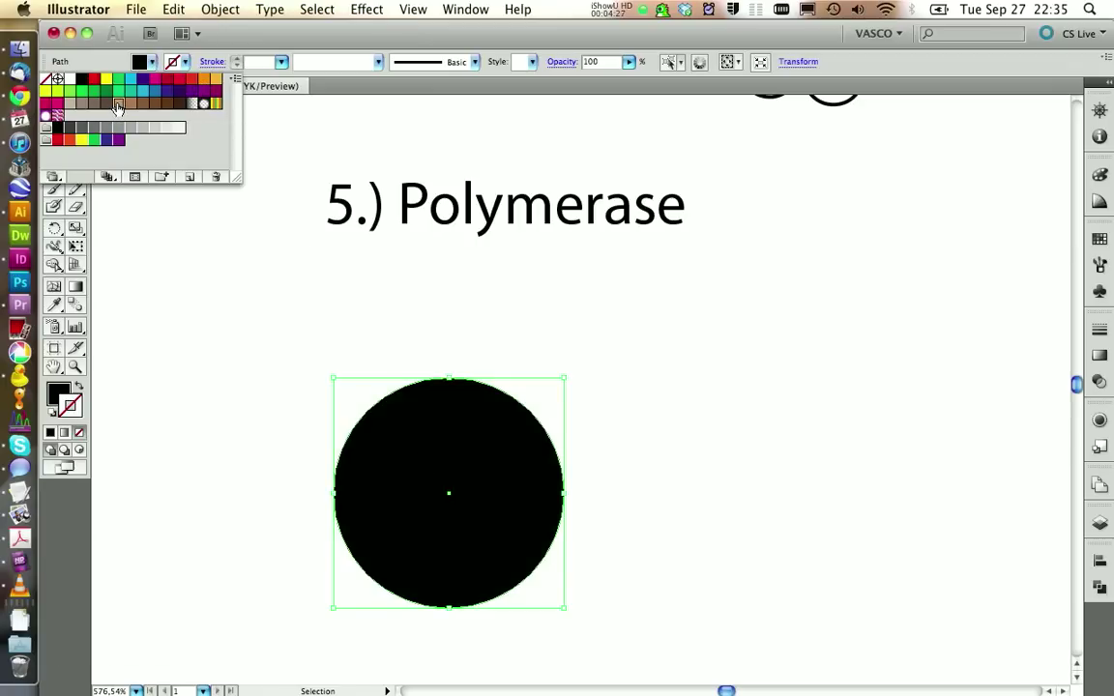
click(118, 104)
click(186, 63)
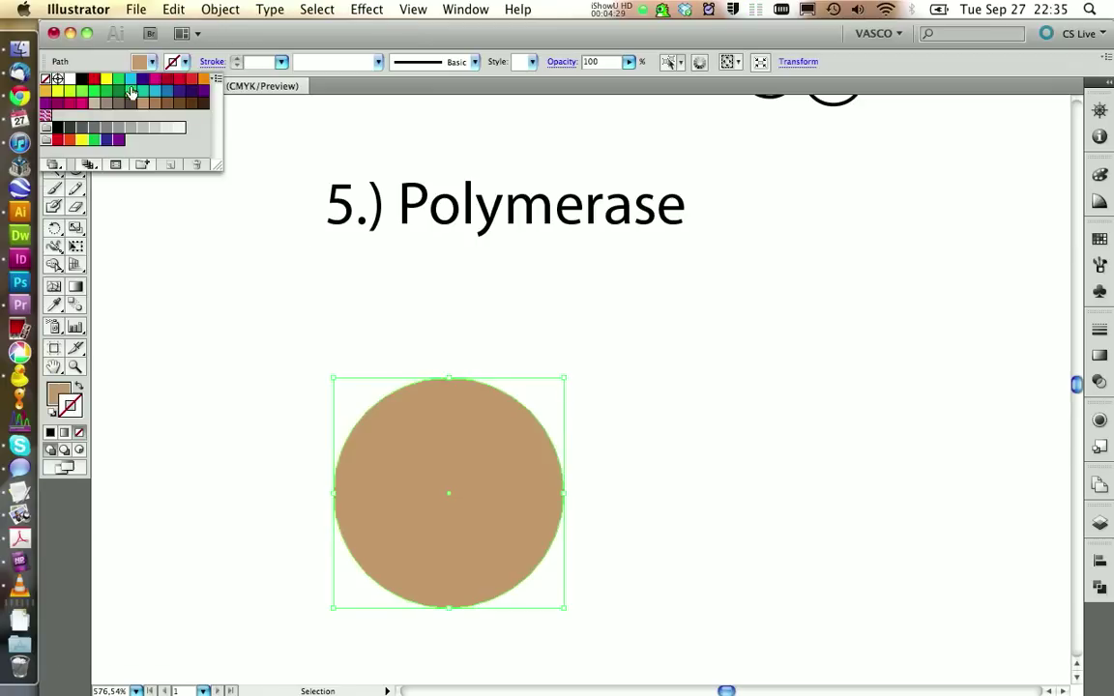
click(82, 78)
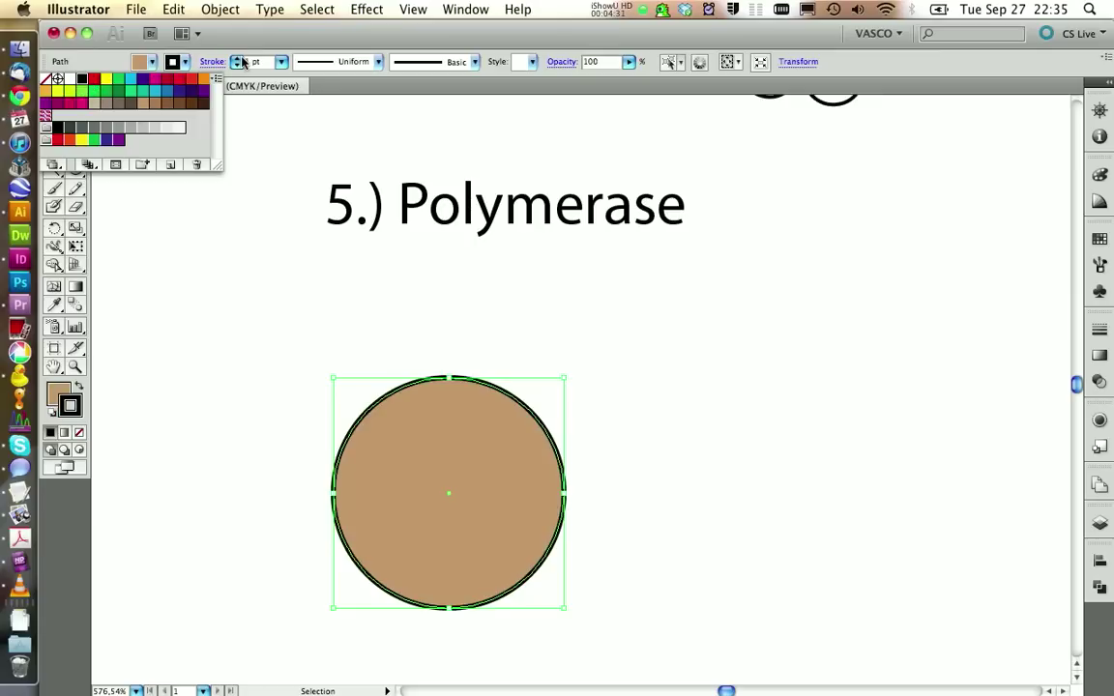
click(186, 63)
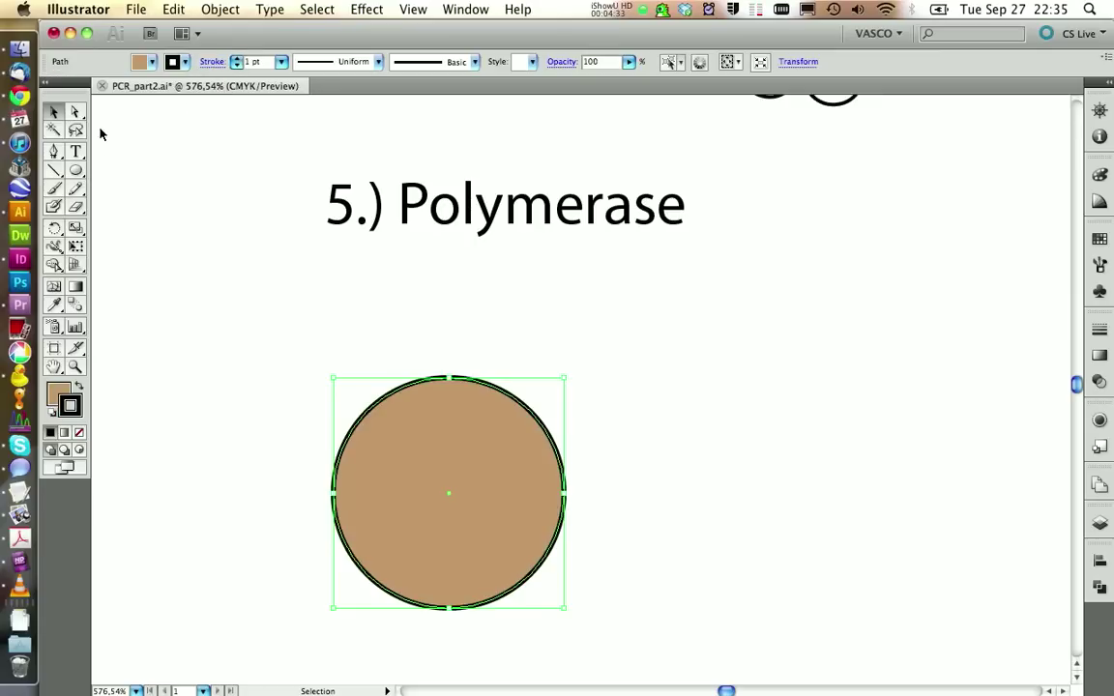
Step: Stretch the circle's right anchor point outward to form an egg shape and move the shape closer to the Polymerase heading
click(76, 113)
drag(750, 542, 532, 454)
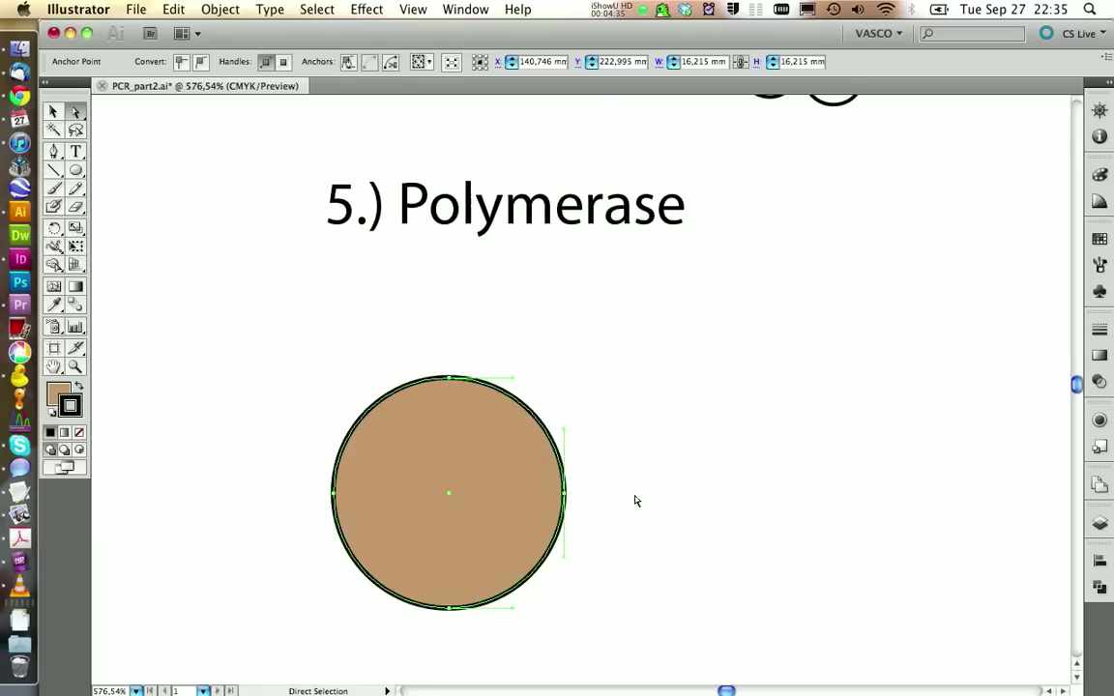
key(shift)
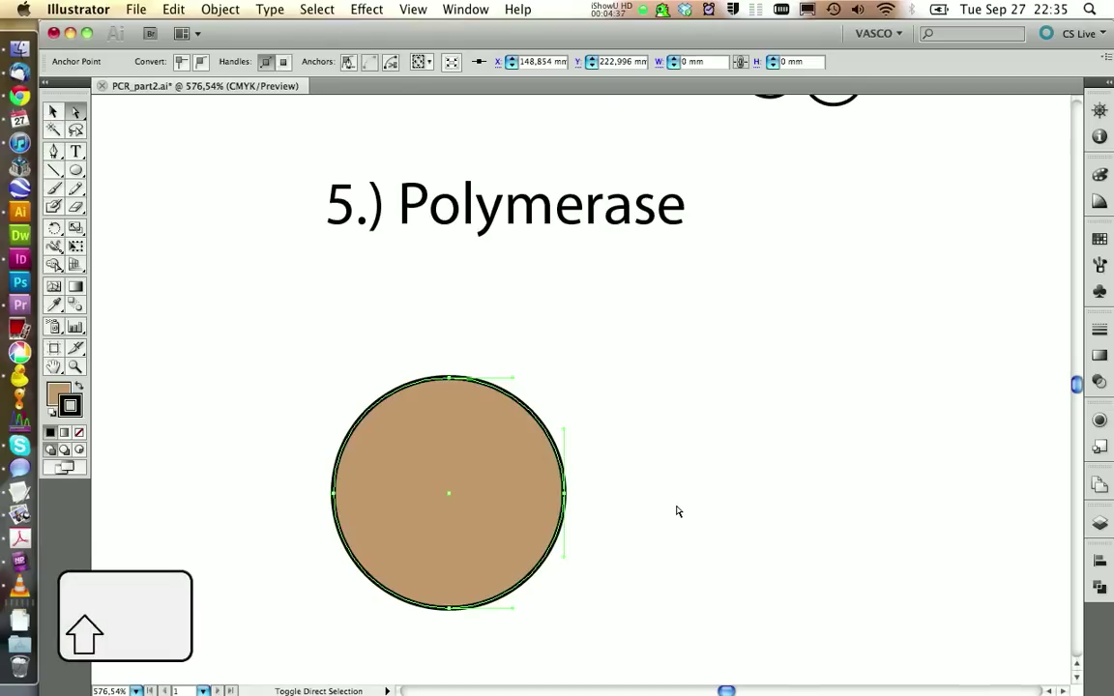
key(shift+Right)
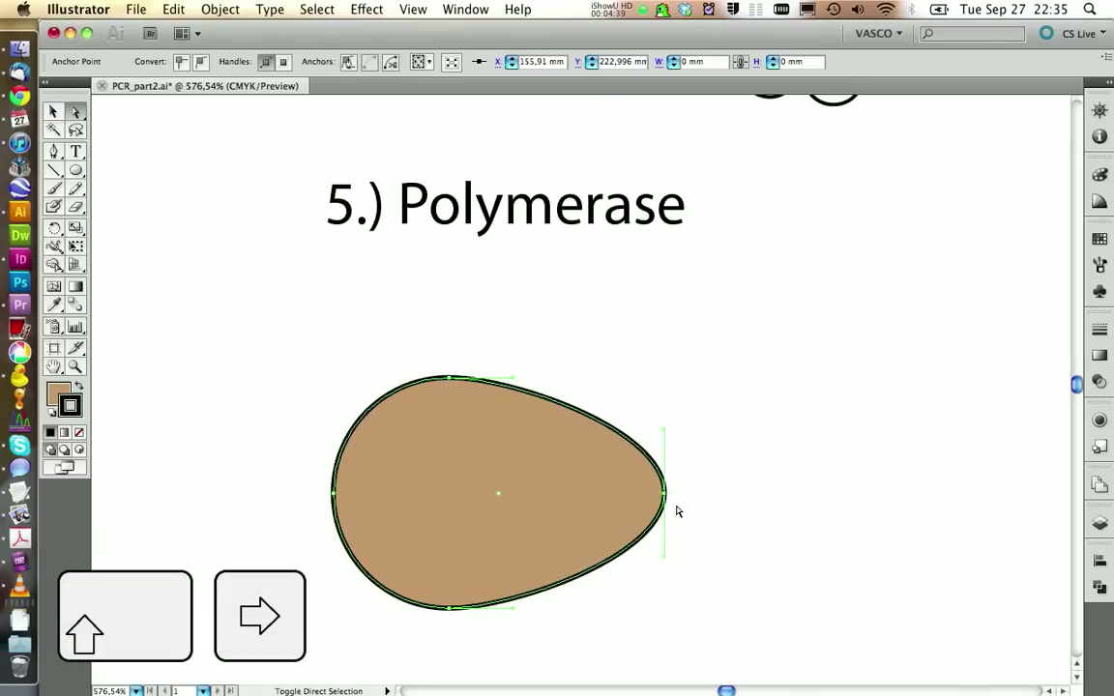
click(629, 530)
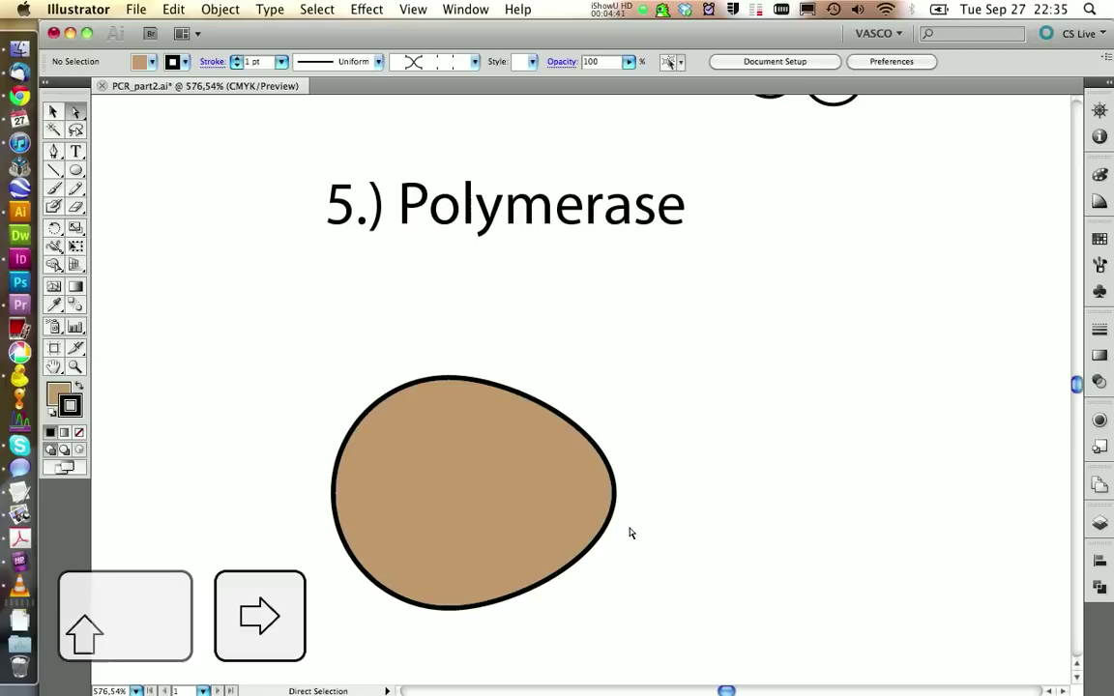
drag(497, 488, 537, 453)
click(719, 461)
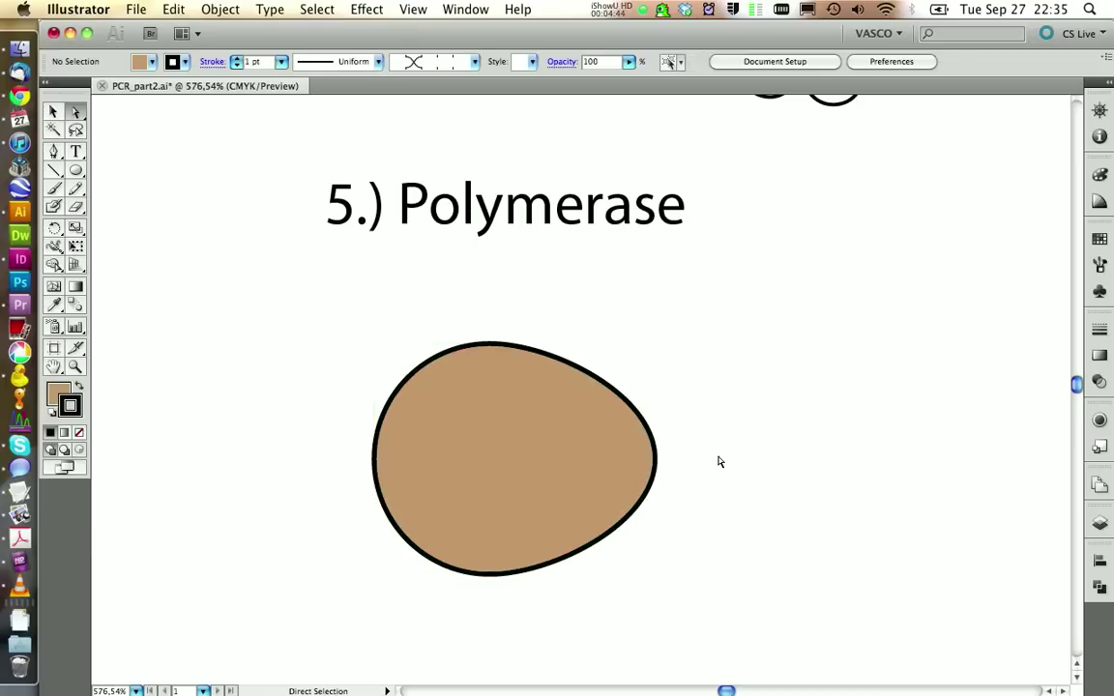
Step: Draw a circle beside the water heading with the Ellipse tool
click(419, 13)
click(471, 193)
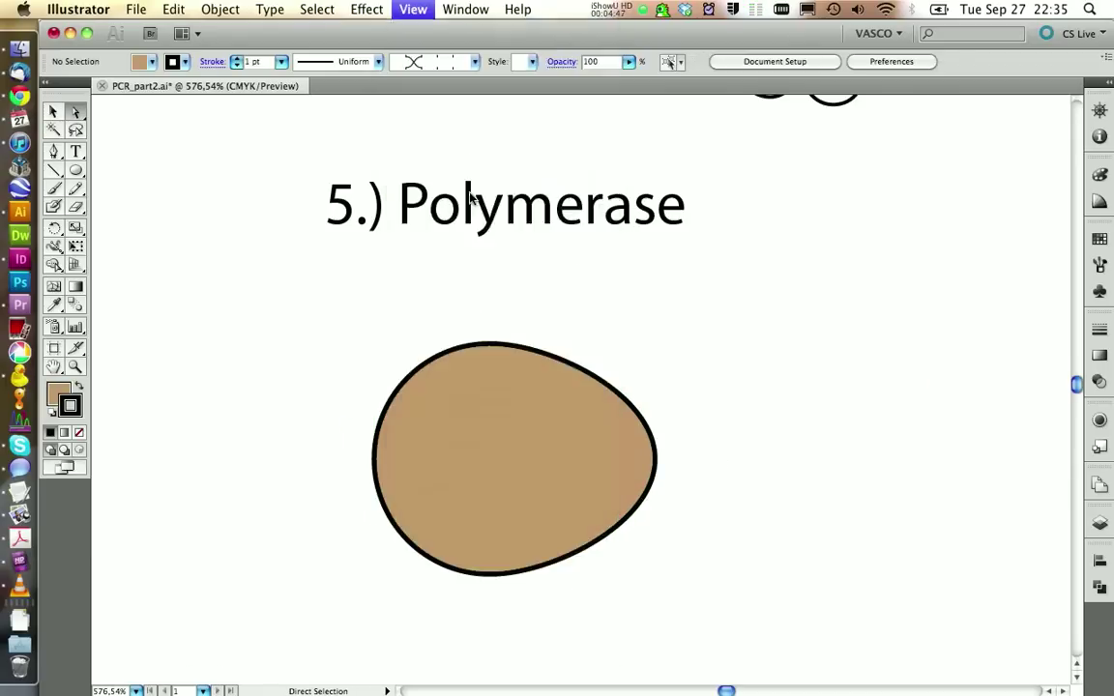
click(74, 365)
drag(465, 251, 756, 577)
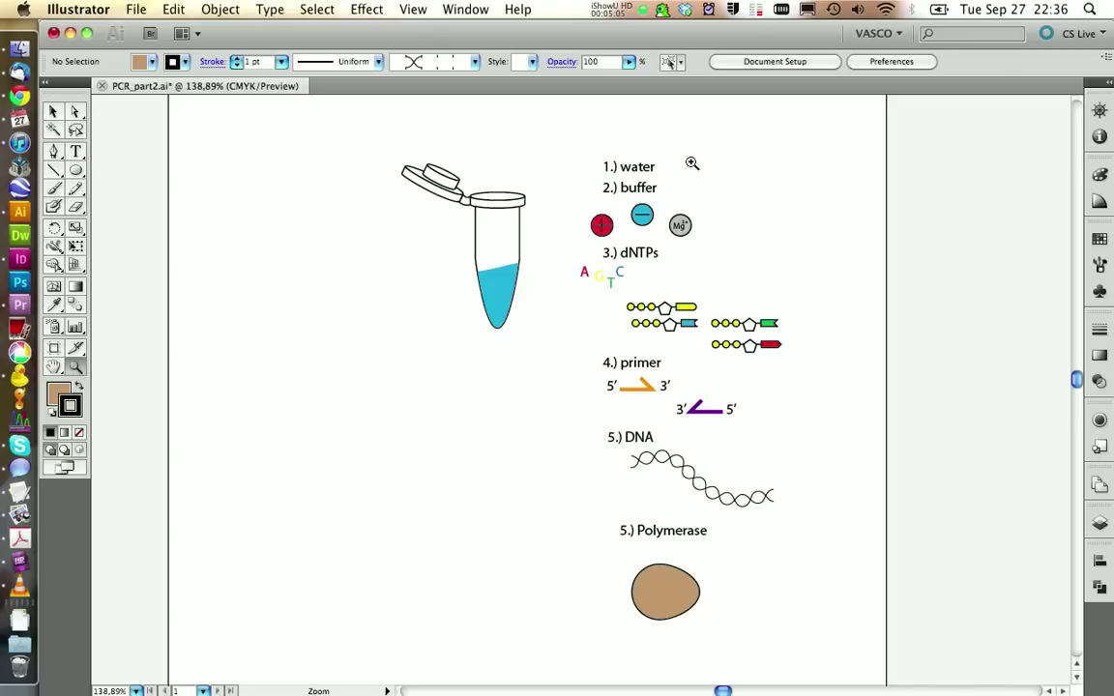
drag(670, 145, 813, 200)
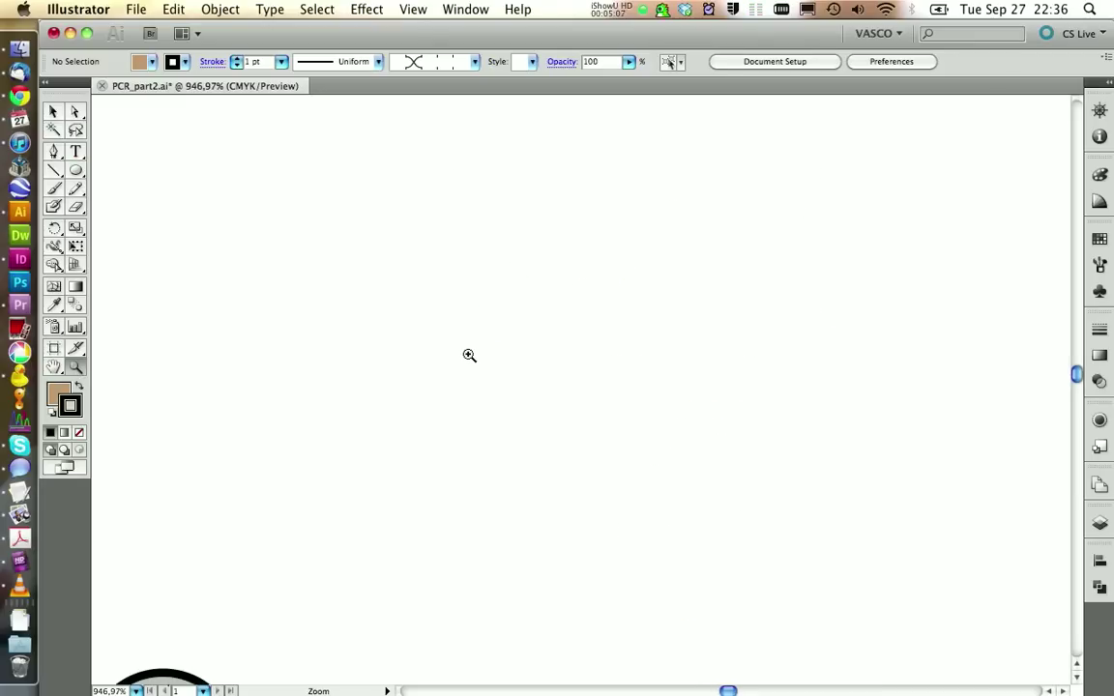
click(76, 170)
mouse_move(383, 257)
mouse_down()
mouse_move(453, 296)
mouse_move(556, 407)
mouse_up()
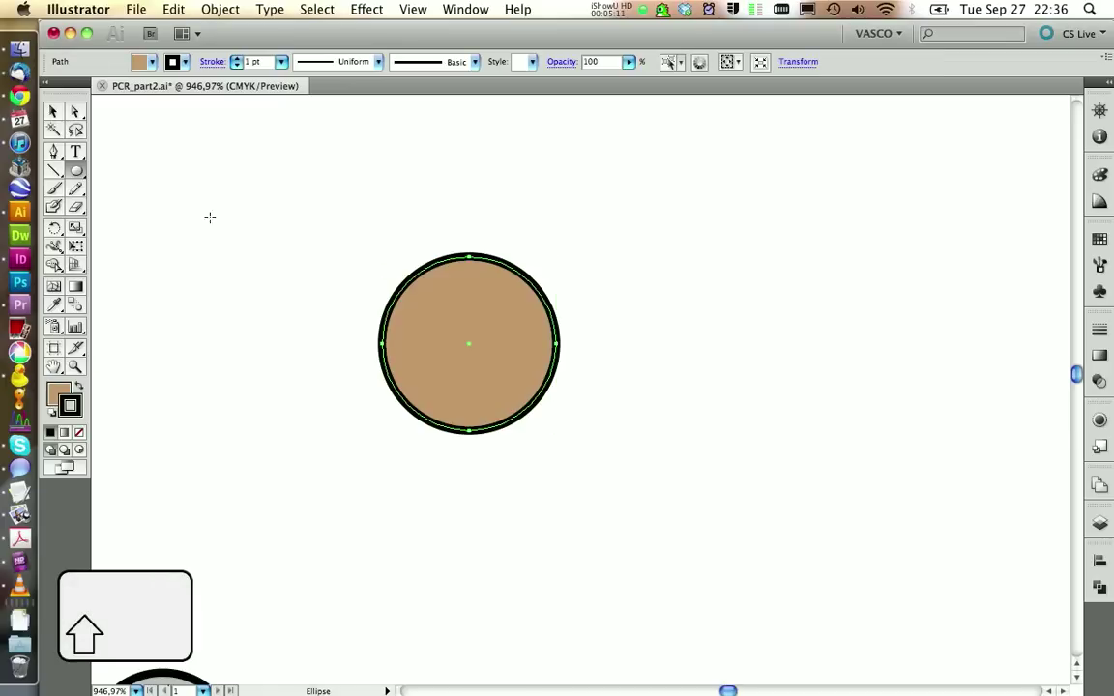
Step: Make two smaller copies of the circle and place them overlapping its lower left and right edges
click(53, 112)
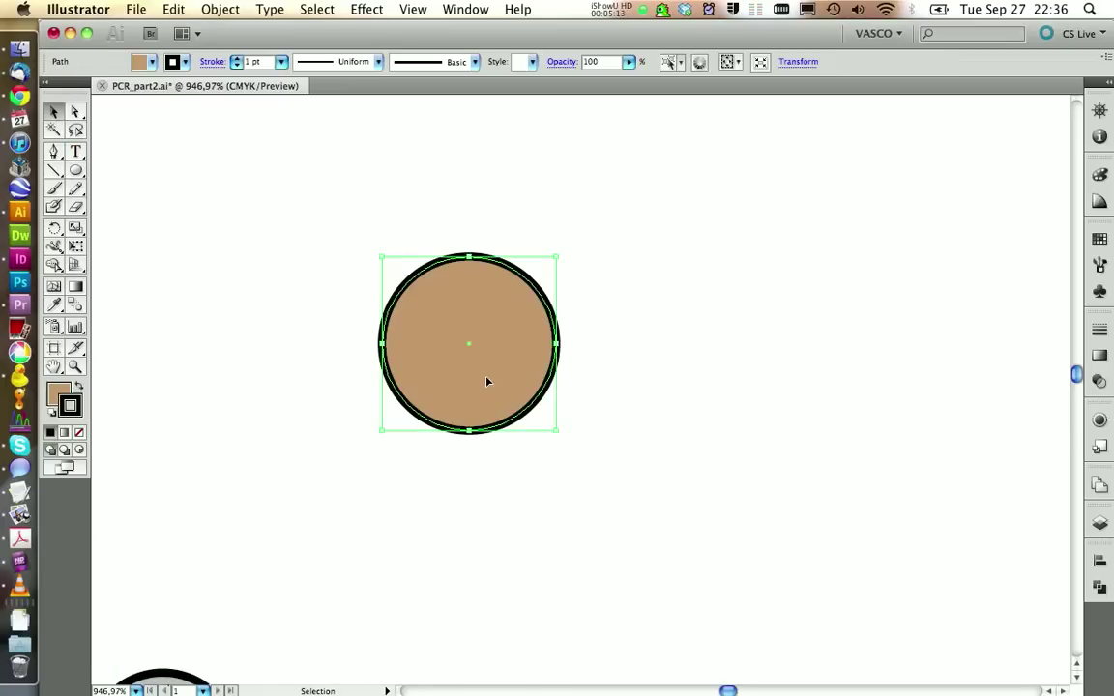
key(super+c)
key(super+v)
drag(667, 474, 378, 411)
click(659, 461)
key(super+c)
key(super+v)
click(719, 362)
Step: Fill the large circle of the water molecule with light blue
click(480, 286)
click(150, 64)
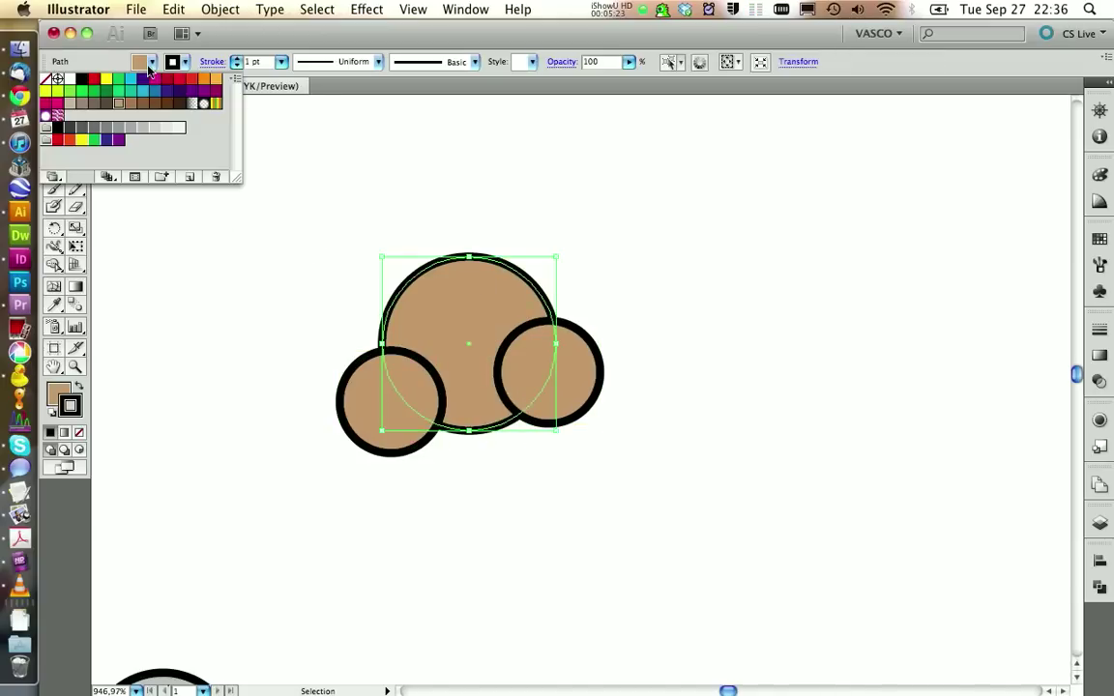
click(129, 89)
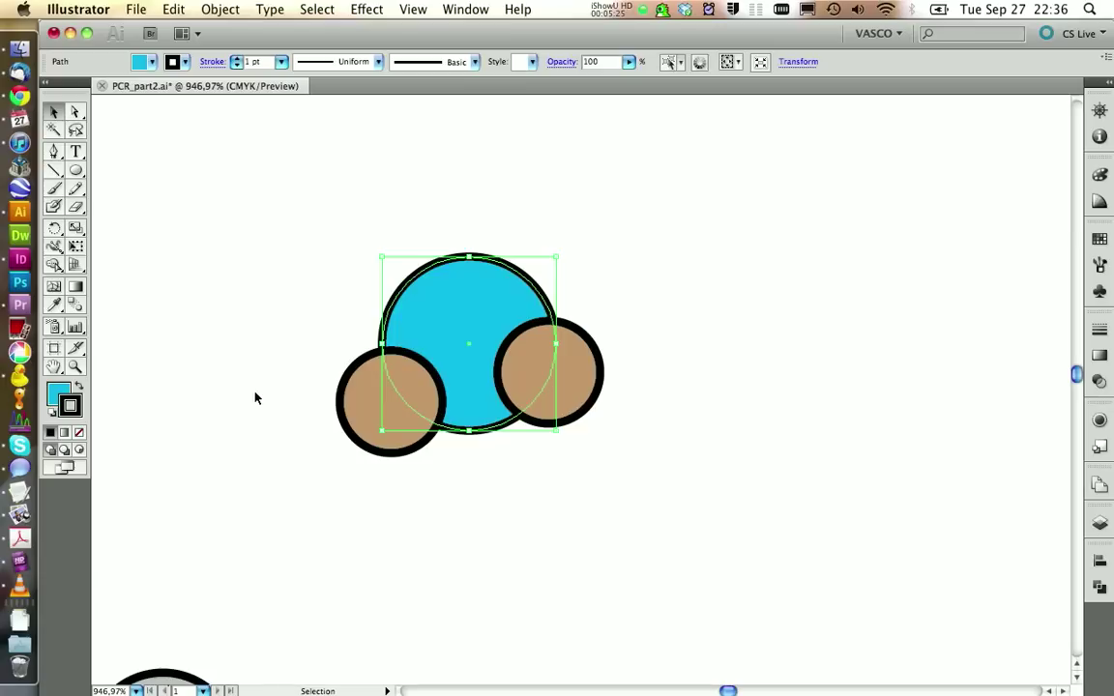
Step: Fill the two small circles with red and group all three circles as one water molecule
click(346, 413)
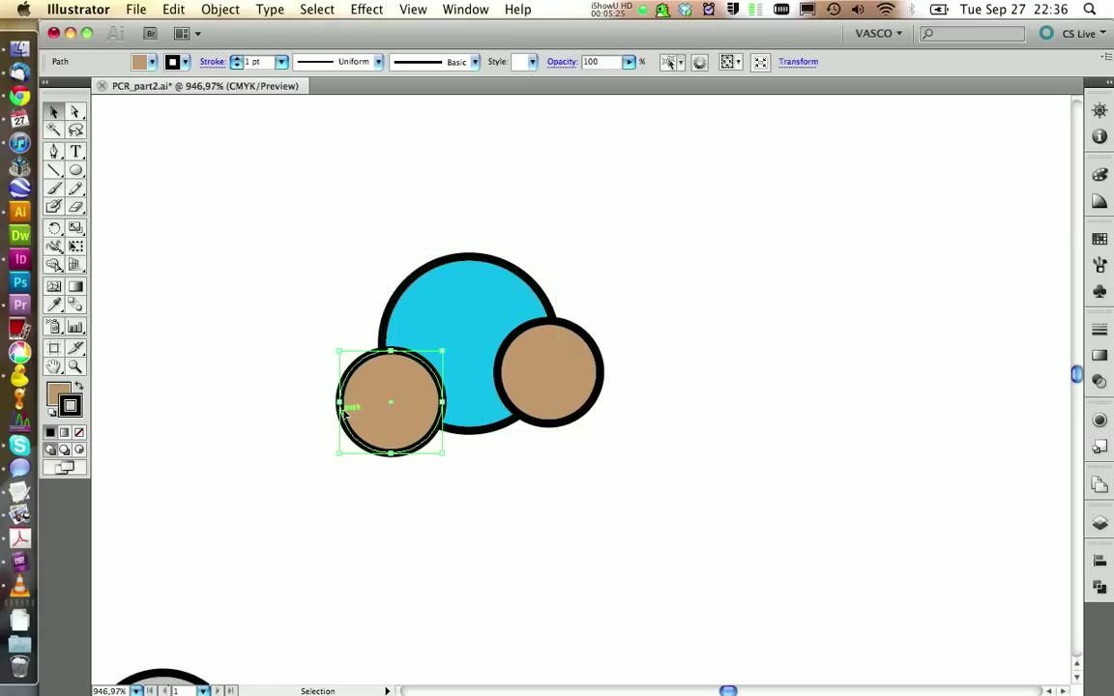
shift+click(535, 353)
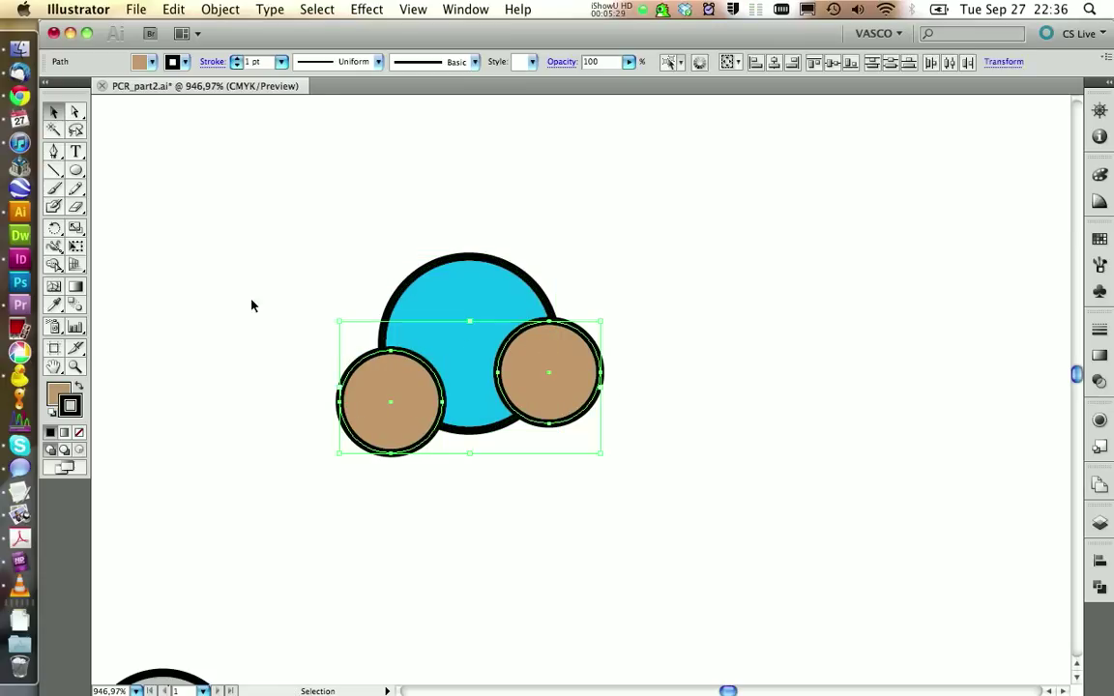
click(151, 64)
click(94, 78)
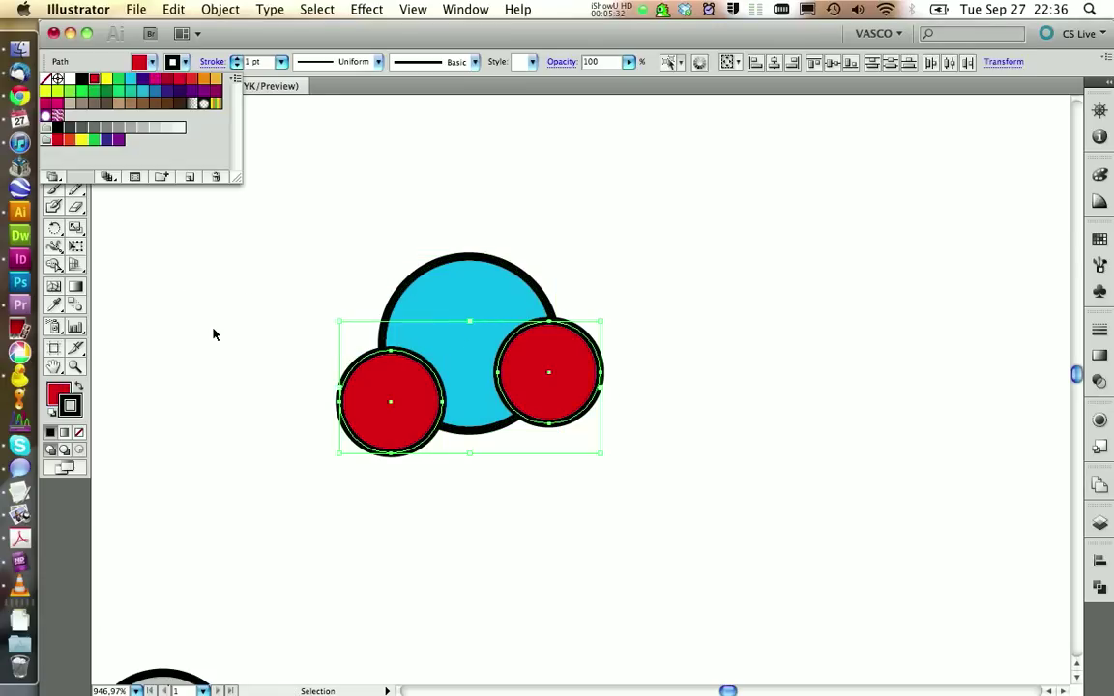
click(290, 407)
click(266, 416)
drag(258, 236, 754, 566)
key(a)
key(v)
click(628, 517)
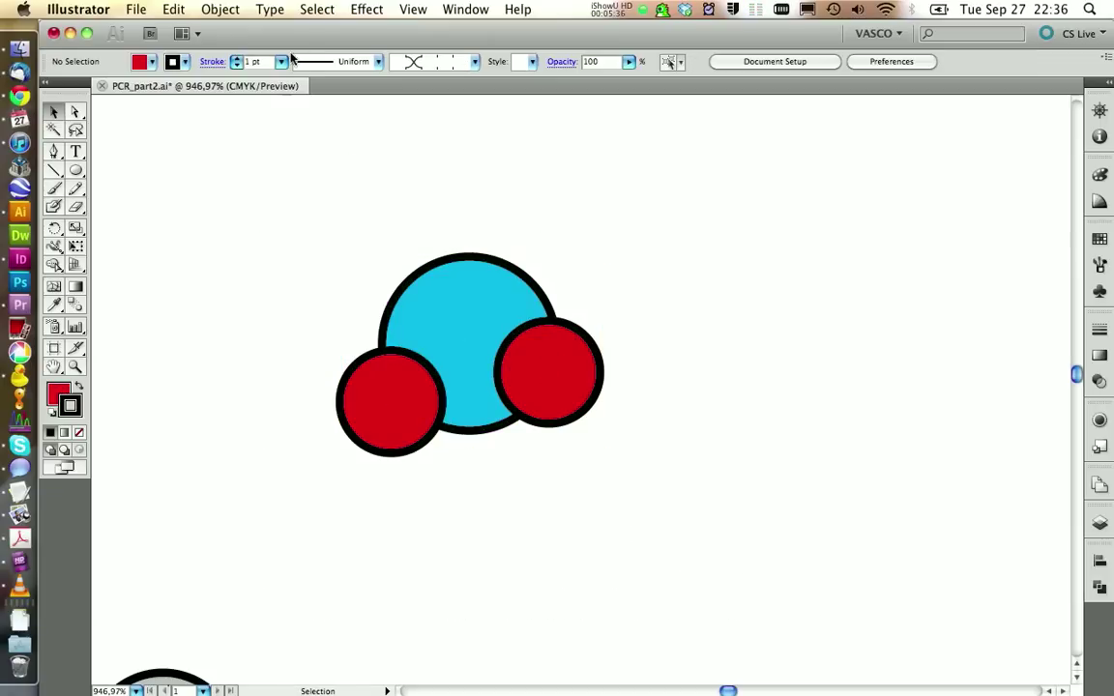
Step: Delete the coloured A, G, T and C letters below the dNTPs heading
click(413, 9)
click(457, 193)
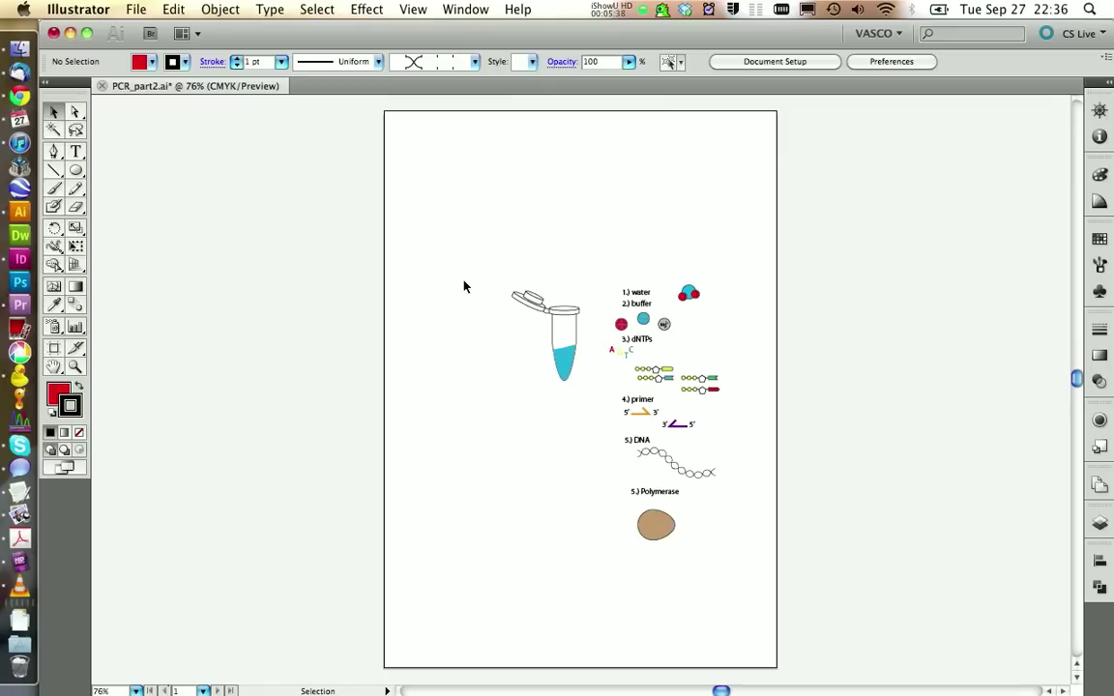
click(76, 364)
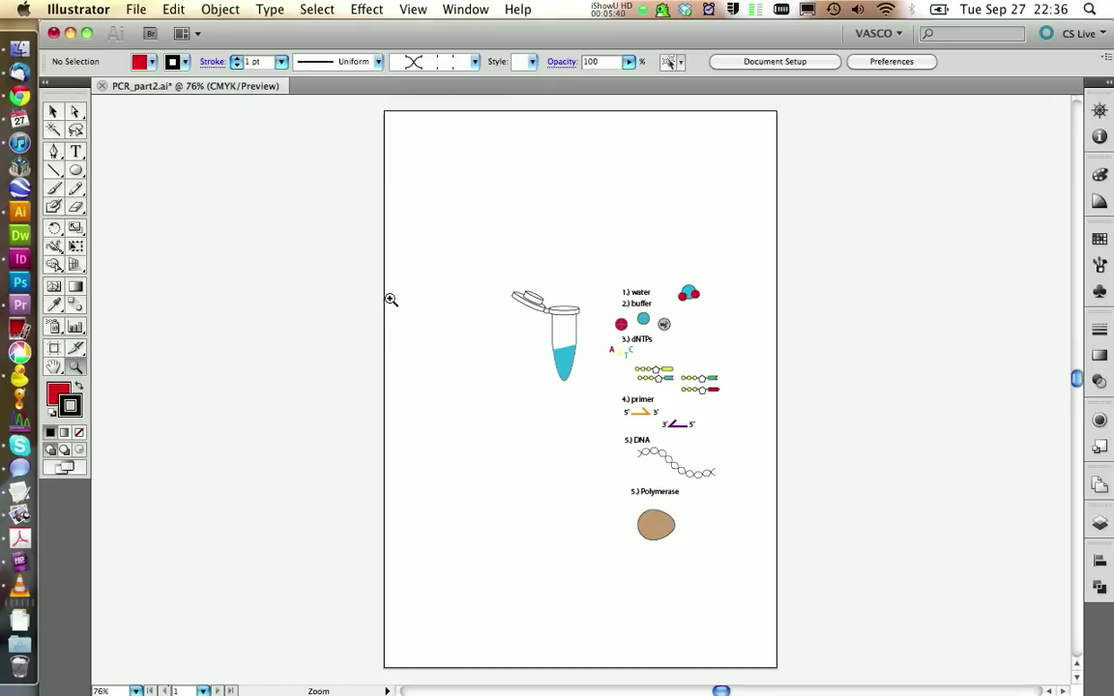
drag(356, 214, 791, 550)
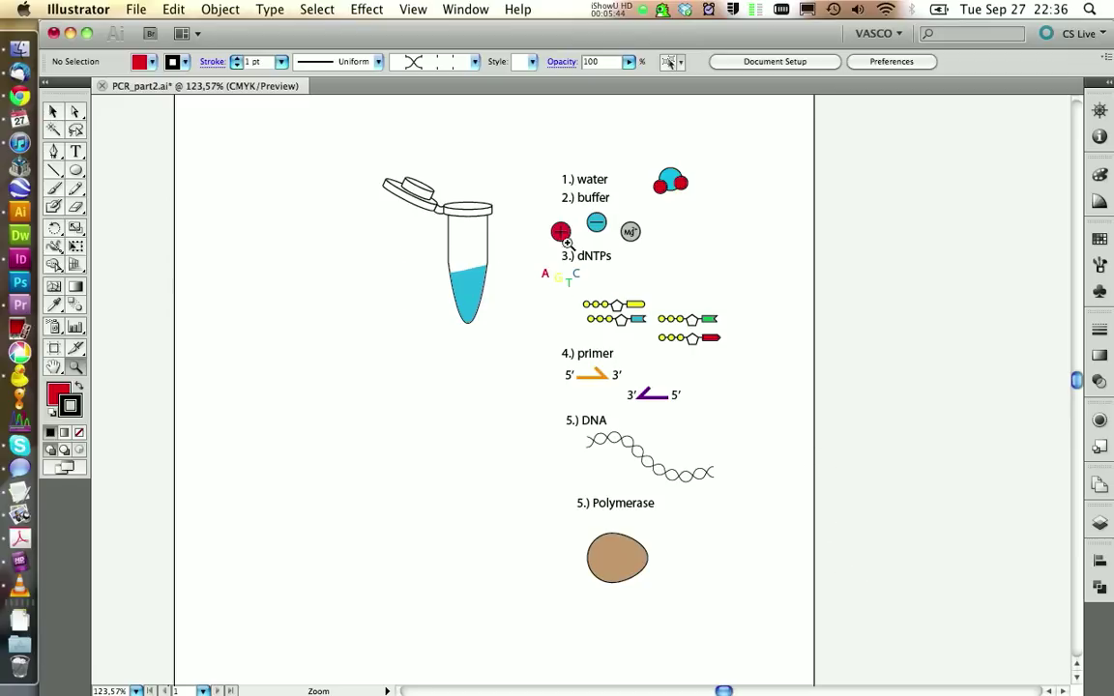
click(53, 112)
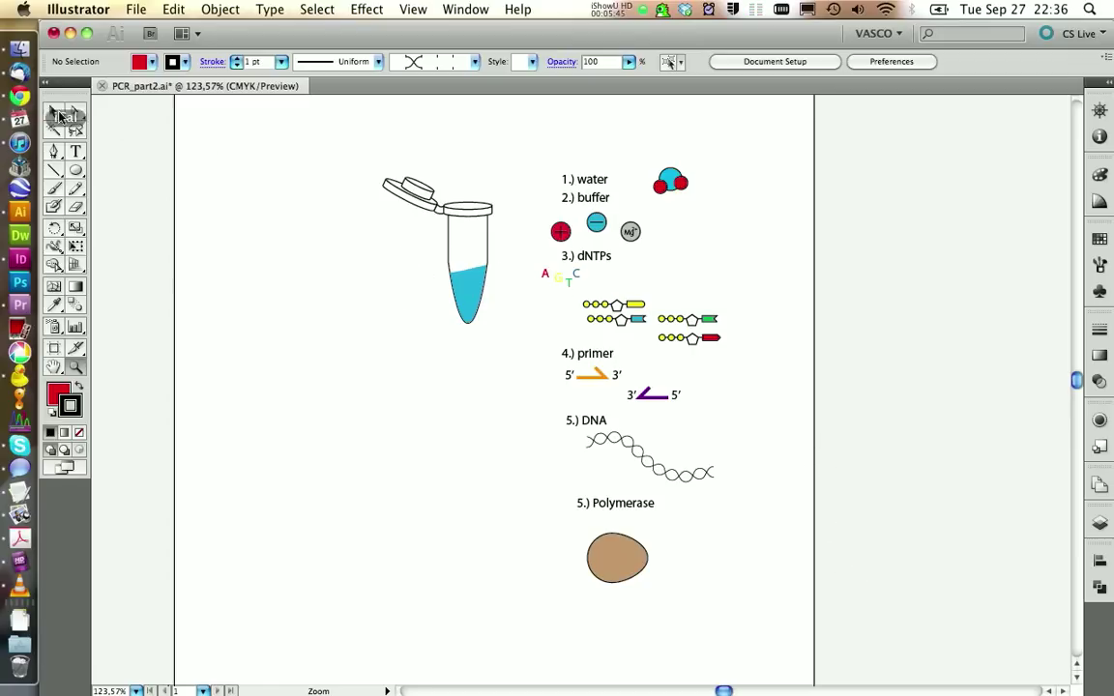
click(578, 283)
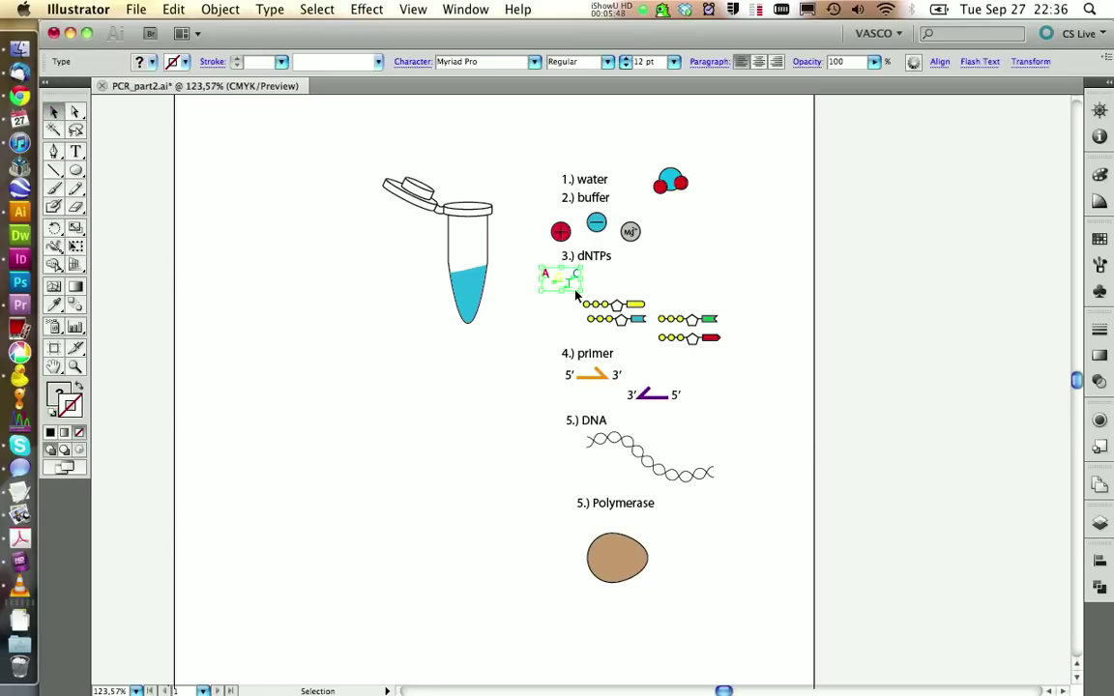
key(Delete)
Step: Arrange the nucleotides in two rows, raise the water heading and molecule, and move the buffer ions and nucleotides beside their headings
drag(620, 325, 714, 320)
click(698, 368)
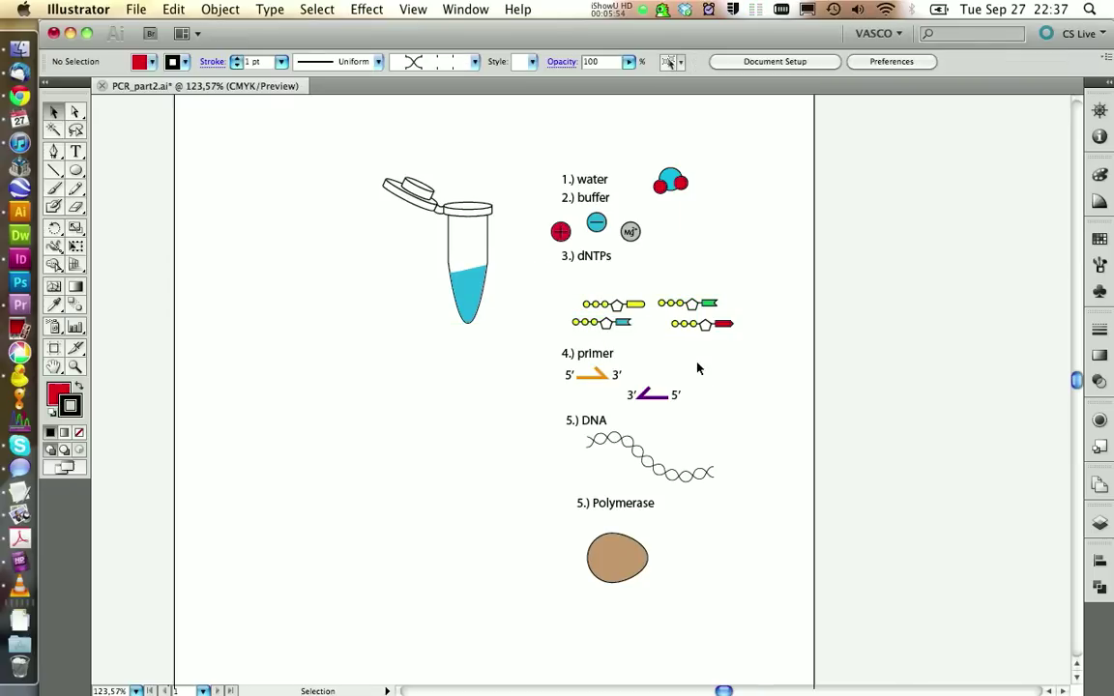
drag(667, 183, 672, 168)
drag(581, 186, 584, 169)
drag(630, 231, 720, 210)
drag(687, 303, 746, 259)
Step: Move the primer and DNA headings up and place the primer arrows and the helix to the right of them
shift+click(646, 397)
drag(646, 396, 724, 344)
drag(587, 353, 587, 311)
drag(586, 420, 584, 380)
drag(650, 455, 693, 407)
click(608, 446)
Step: Move the Polymerase heading and its brown shape up below the DNA row and renumber the heading as 6
drag(619, 504, 599, 441)
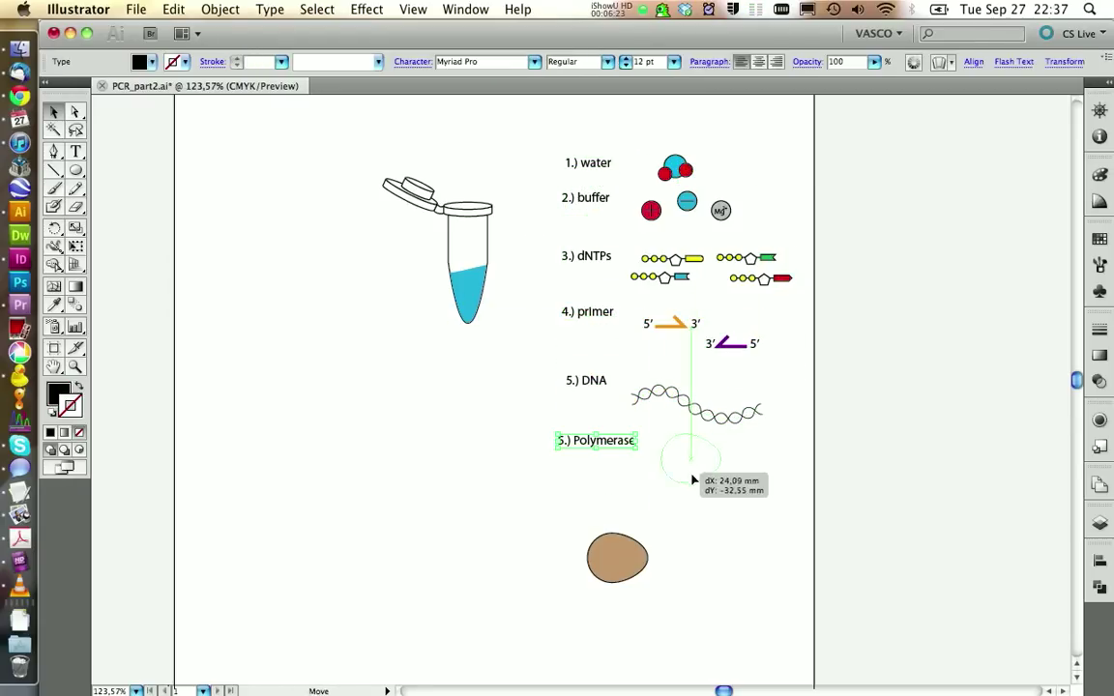
drag(617, 558, 692, 464)
key(t)
drag(564, 440, 553, 440)
text(6)
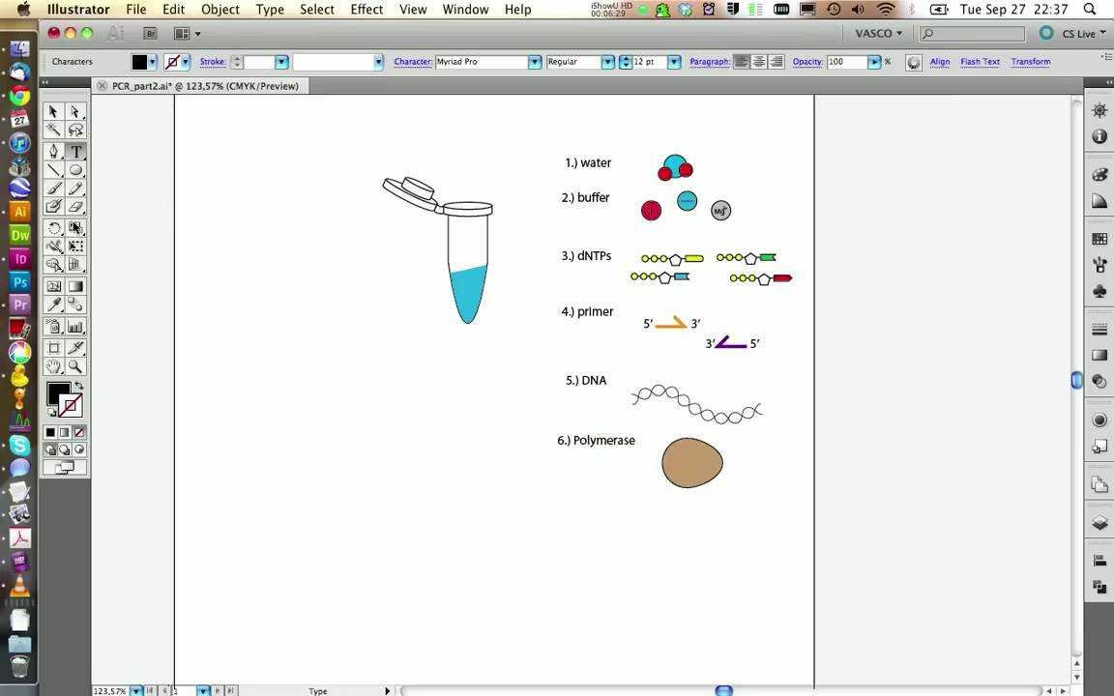
Step: Distribute the six ingredient headings with equal vertical spacing and align them along their left edges
click(53, 111)
click(336, 392)
drag(530, 140, 587, 493)
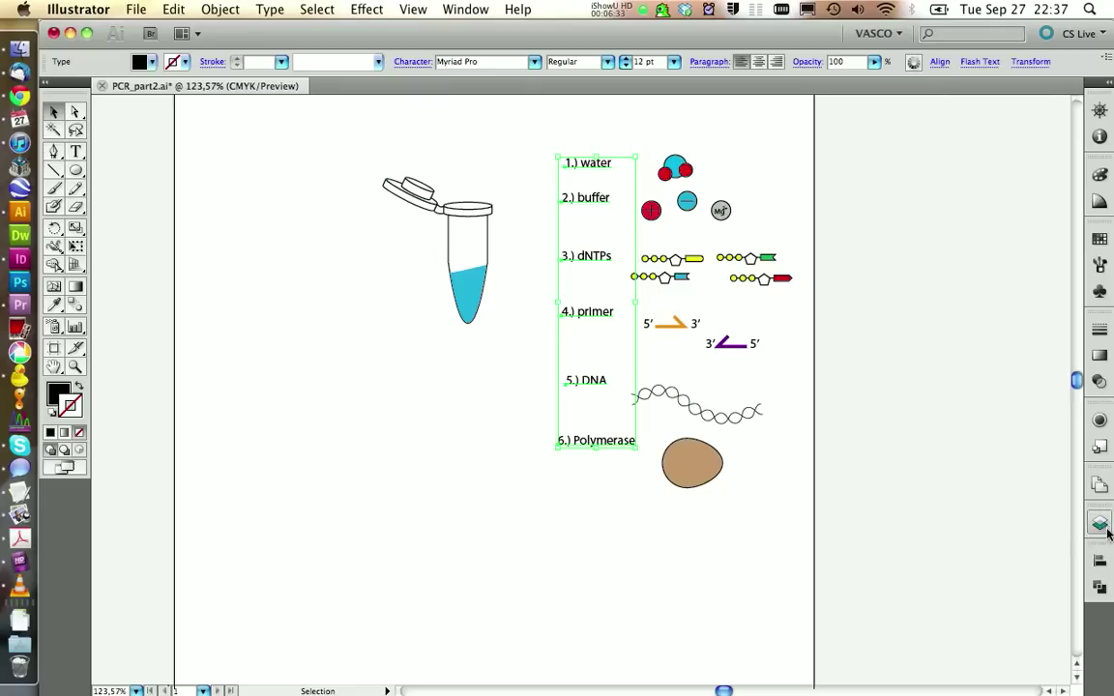
click(1099, 559)
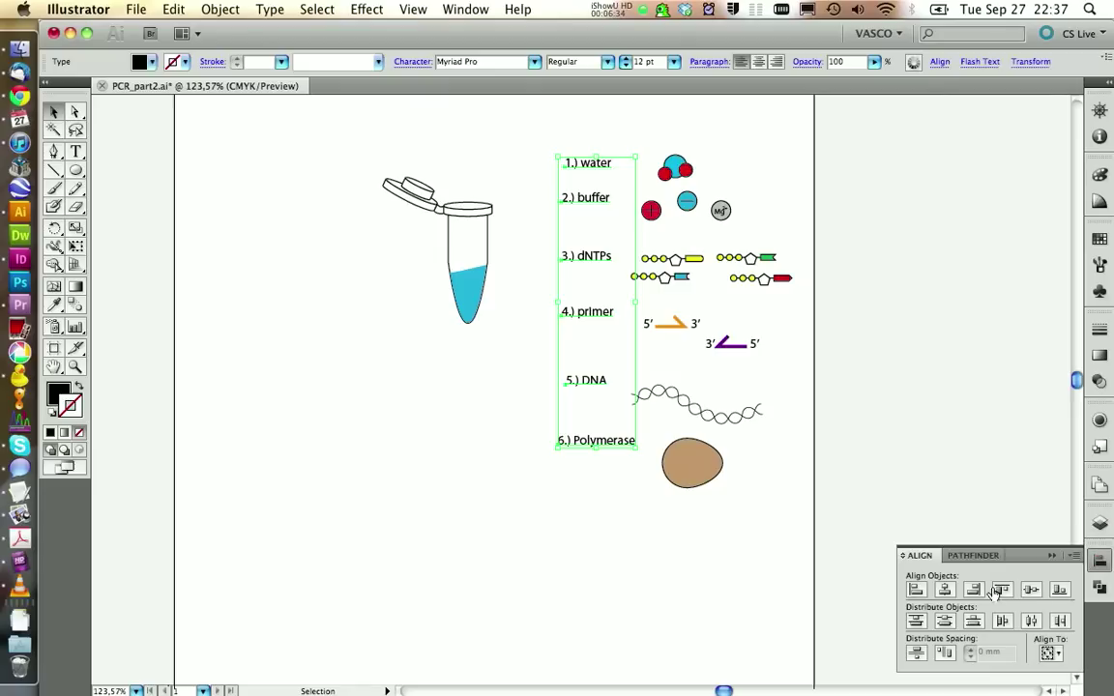
click(917, 654)
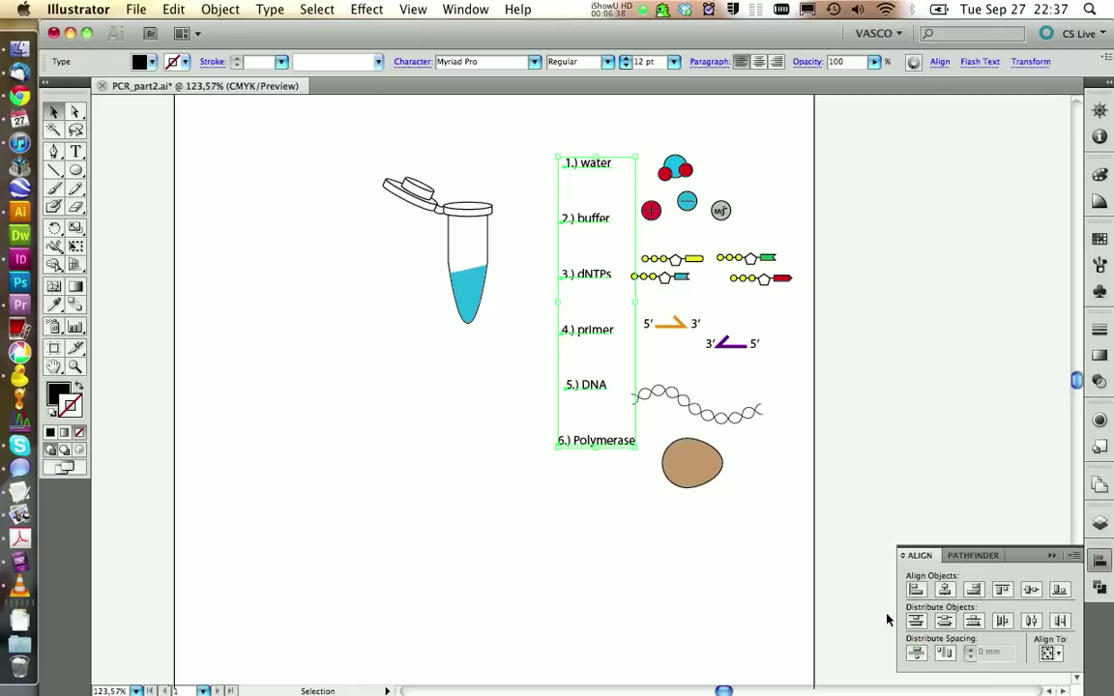
click(914, 592)
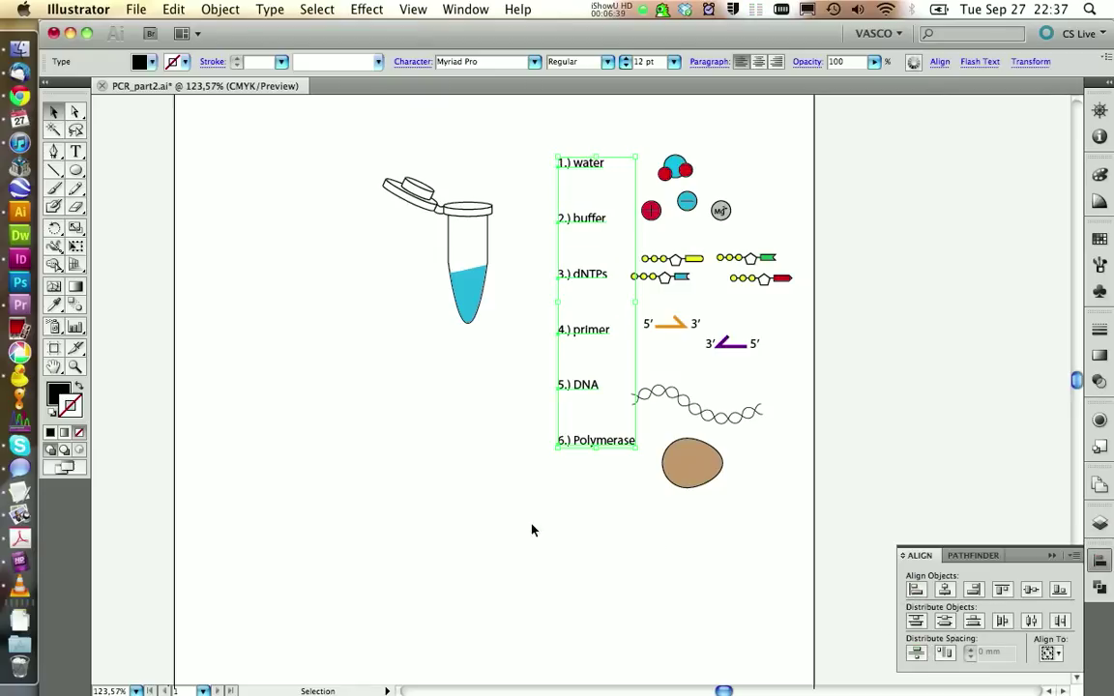
Step: Add two copies of the water molecule, each turned differently, and spread the three molecules beside the water heading
click(497, 535)
click(673, 167)
drag(675, 168, 641, 157)
key(super+c)
key(super+v)
drag(527, 350, 737, 167)
key(super+v)
click(622, 300)
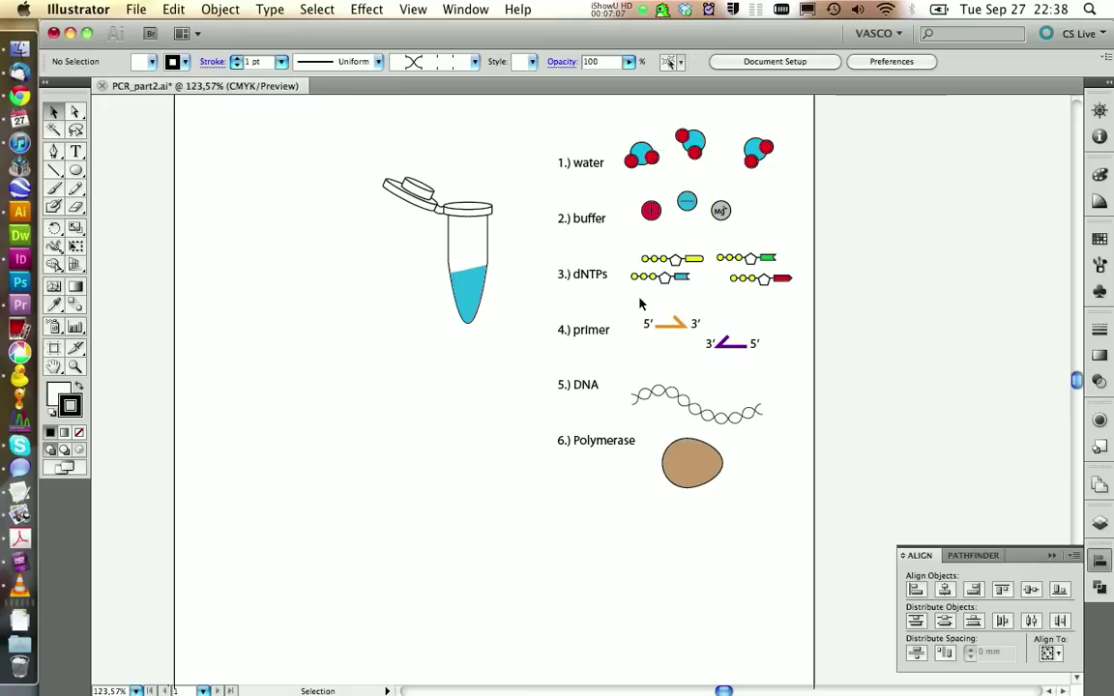
Step: Move the DNA helix and the brown polymerase shape up beside their headings
click(704, 399)
drag(704, 398, 667, 438)
click(729, 480)
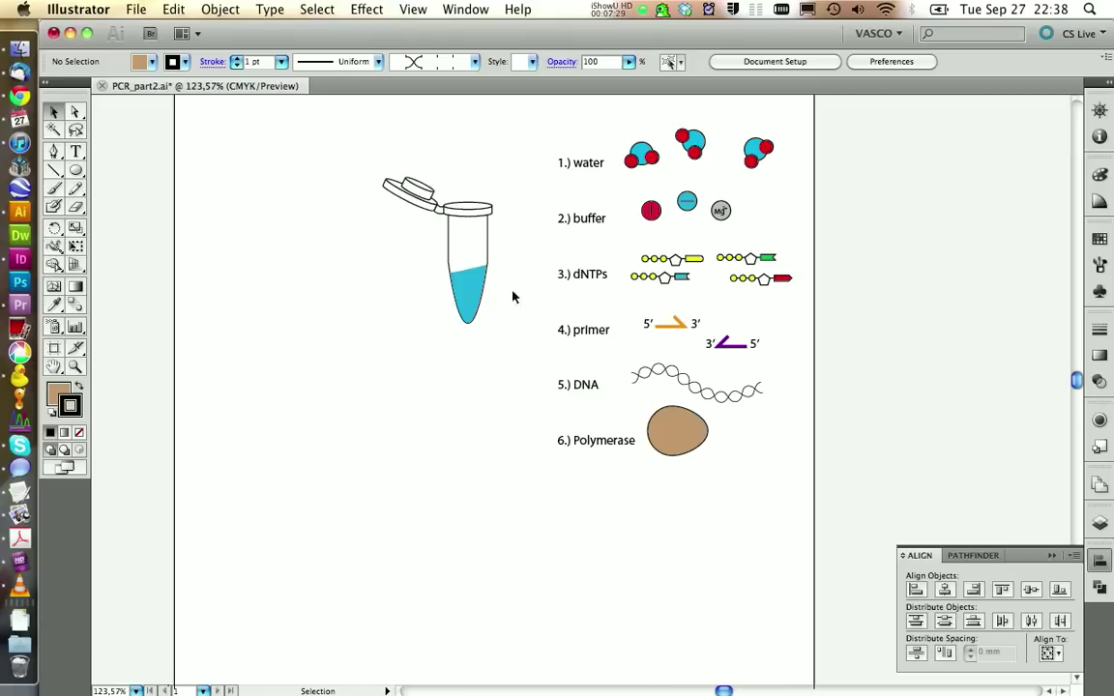
Step: Toggle Smart Guides and draw a curved shape with the Pen tool from above the water heading to the tube opening and below the Polymerase heading
click(54, 151)
key(super+u)
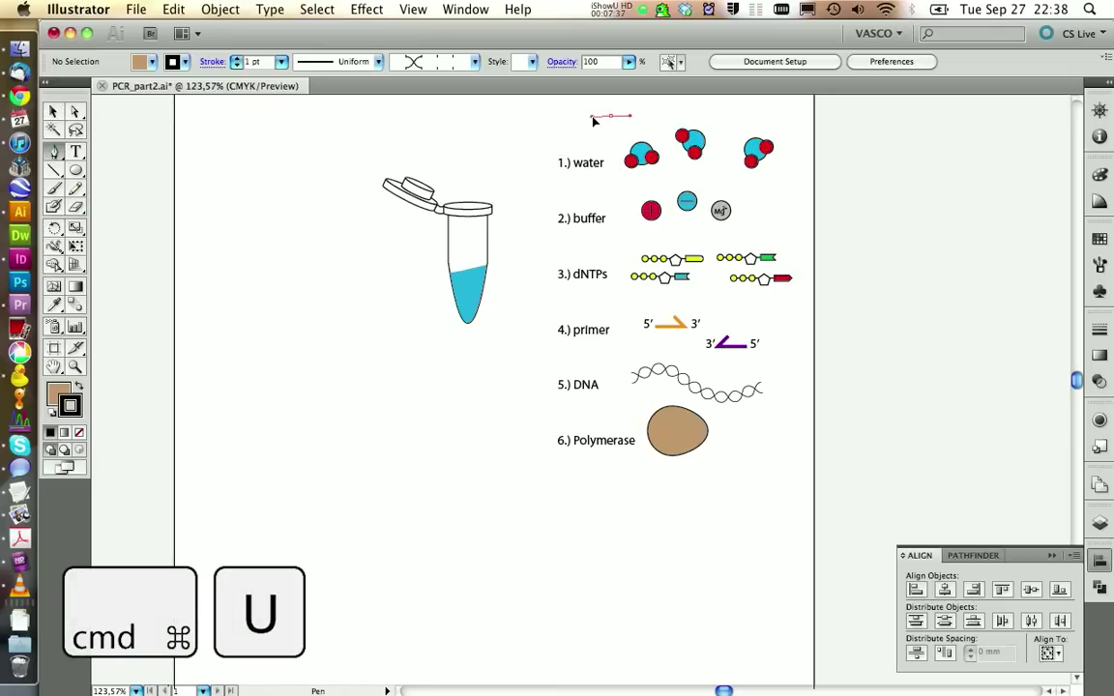
drag(476, 182, 504, 189)
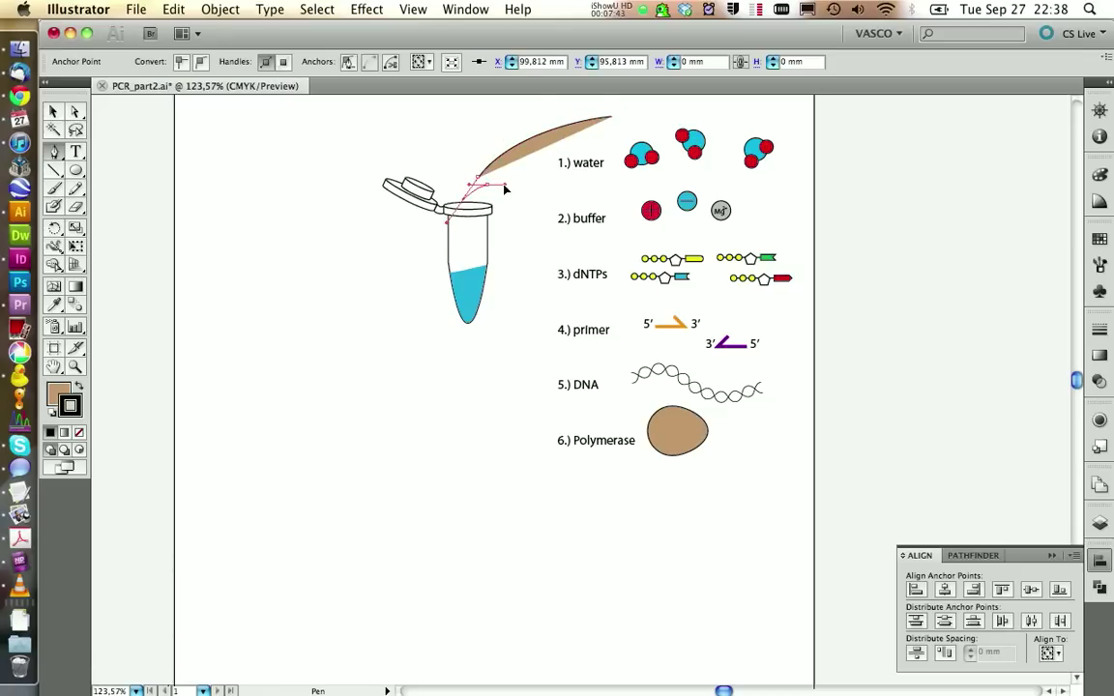
drag(546, 473, 591, 469)
Step: Refine the brown shape's anchor points and handles so its curve flows smoothly from the tube opening and its base extends under the Polymerase heading
key(a)
drag(546, 571, 544, 469)
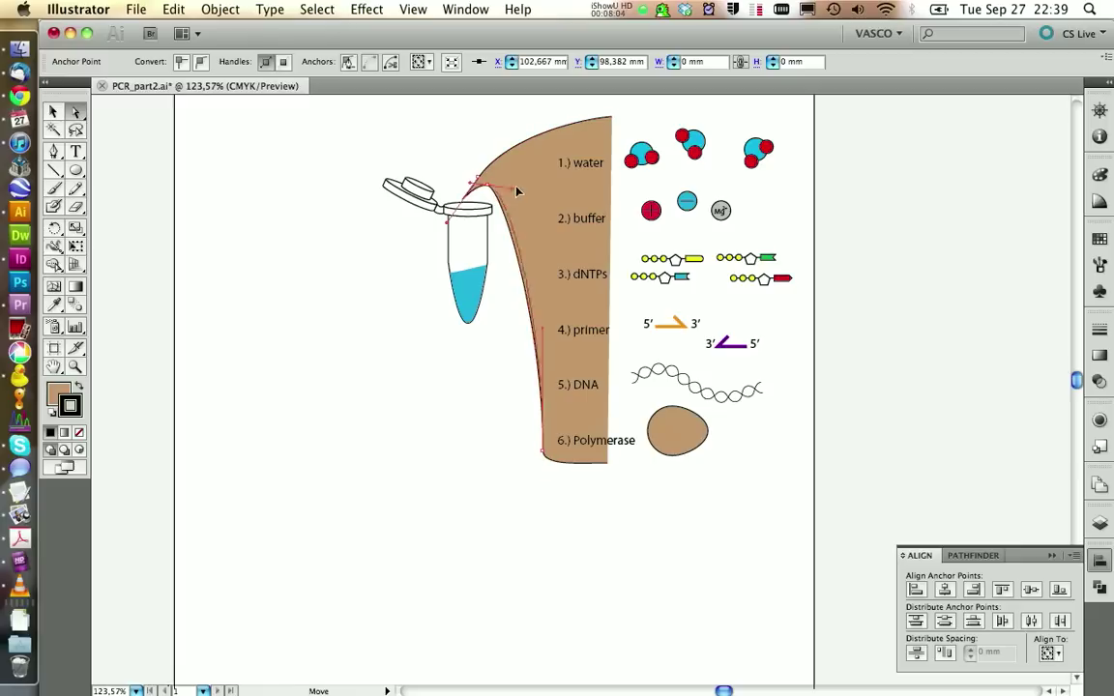
click(580, 487)
click(607, 464)
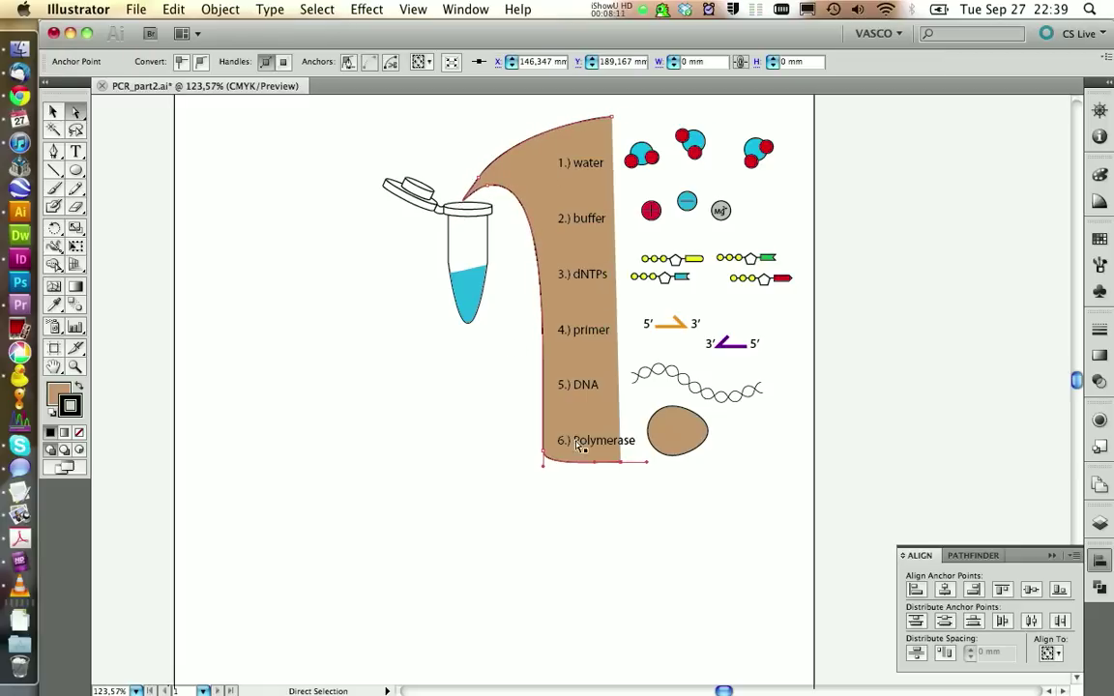
Step: Remove both the fill and the stroke from the curved shape behind the headings
click(54, 113)
click(144, 62)
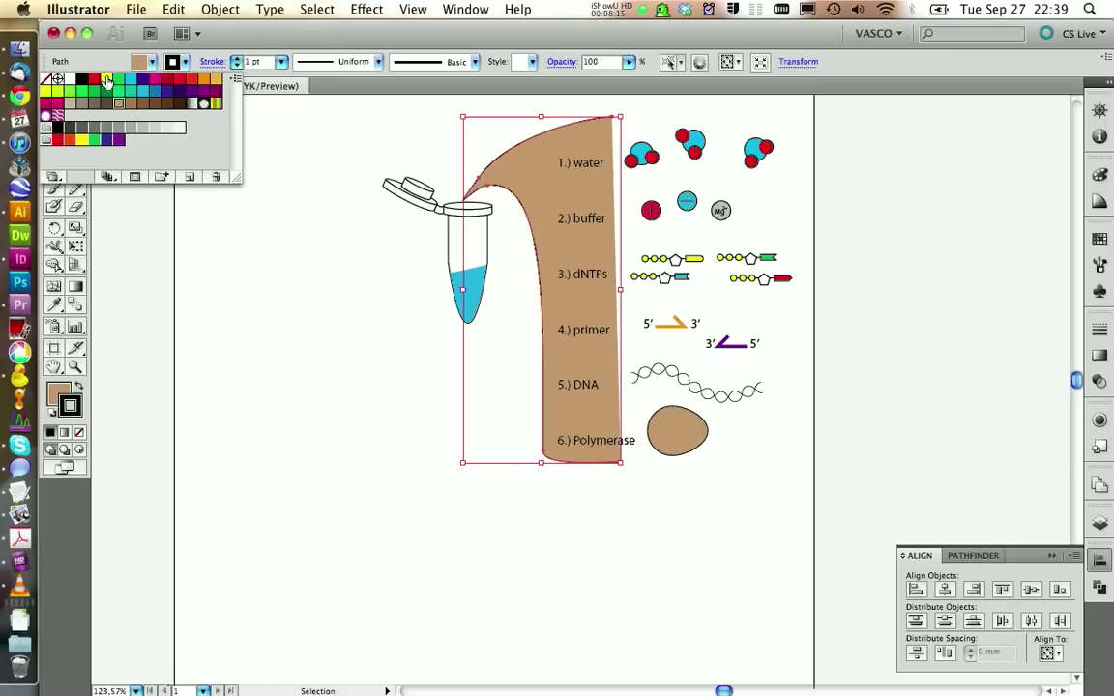
click(47, 85)
click(186, 64)
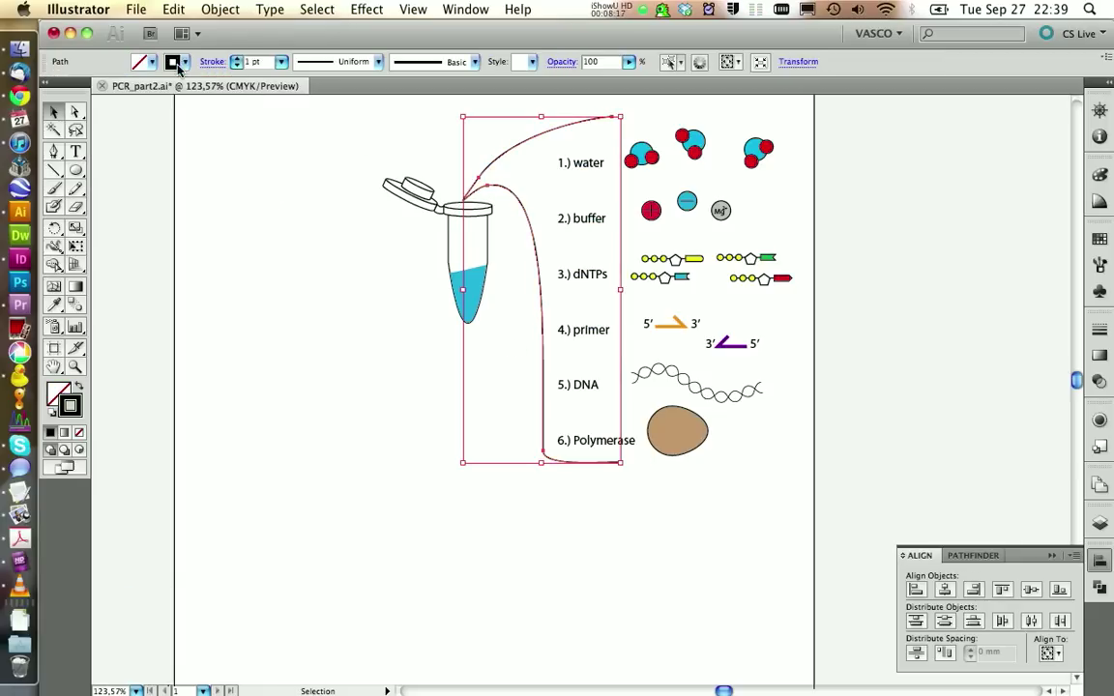
click(184, 66)
click(57, 82)
Step: Fill the curved shape with a linear gradient running at 180° from white at its straight edge to black toward the tube
click(76, 287)
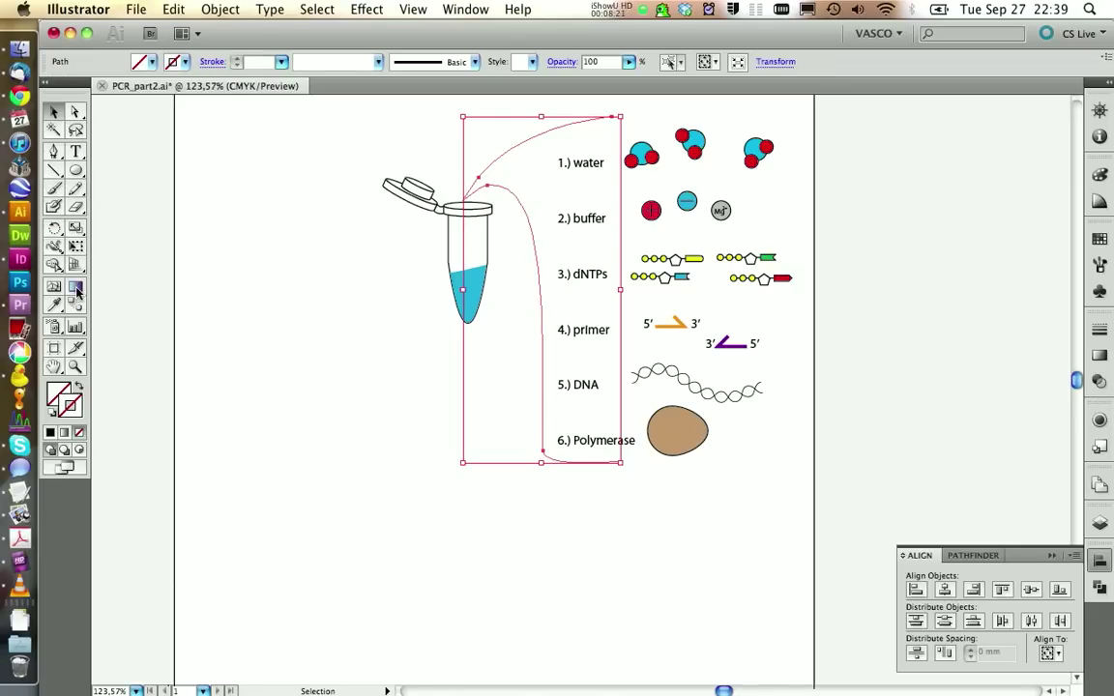
click(1100, 355)
click(996, 346)
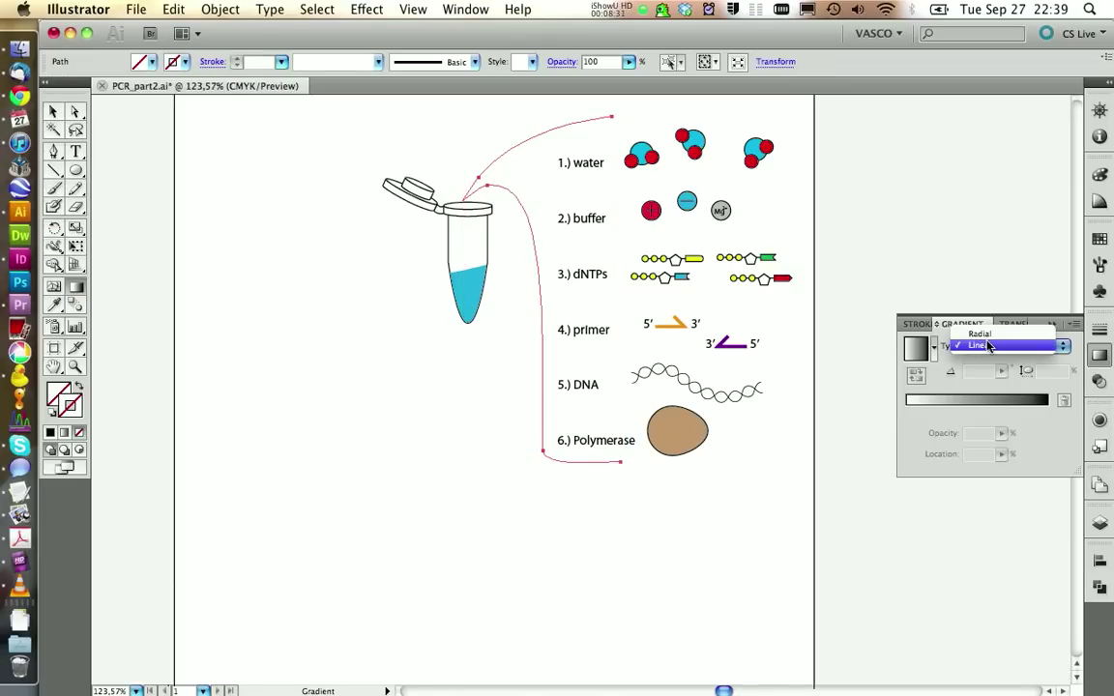
click(988, 346)
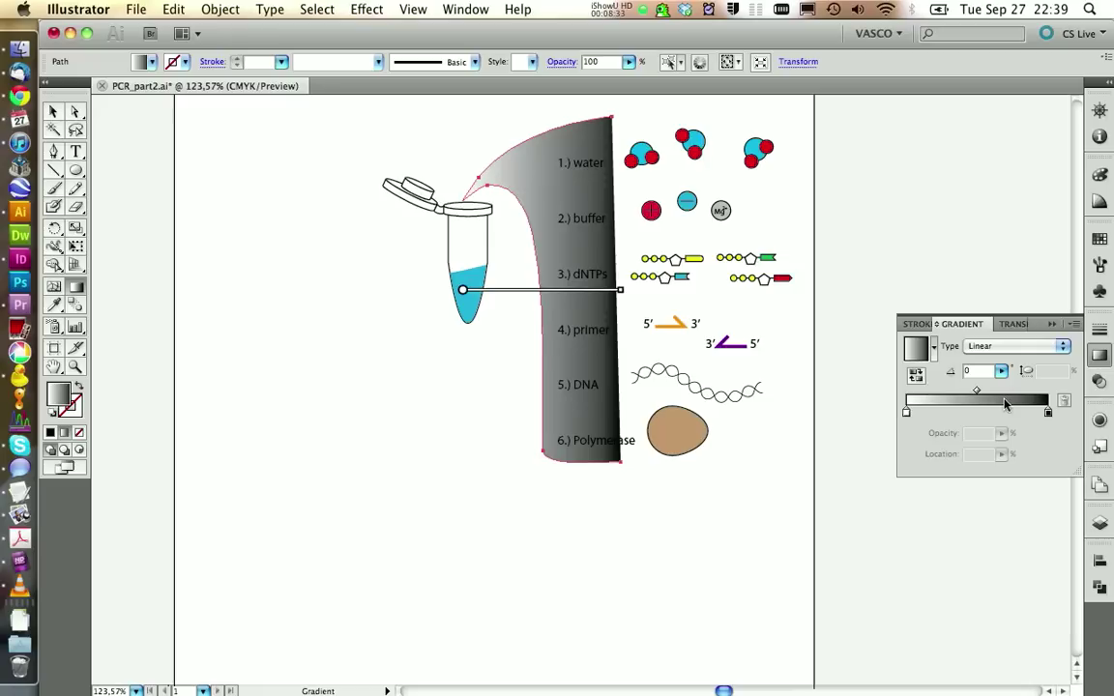
drag(618, 266, 504, 239)
drag(626, 290, 528, 291)
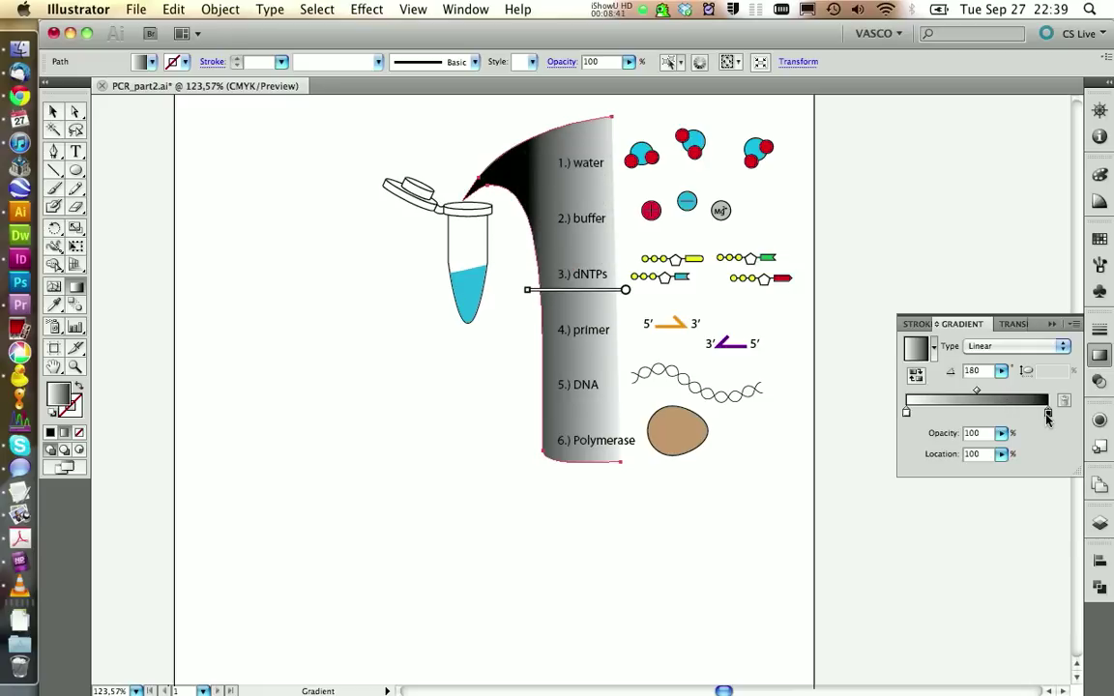
Step: Change the gradient's black color stop to the cyan swatch
double_click(1047, 417)
click(976, 451)
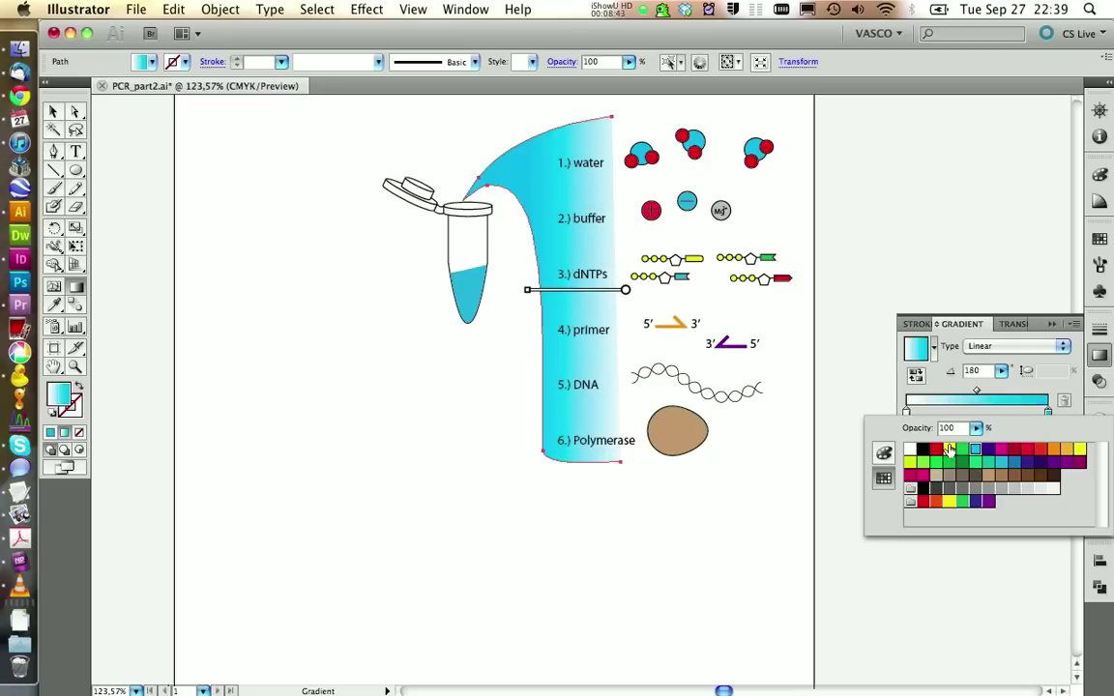
click(948, 386)
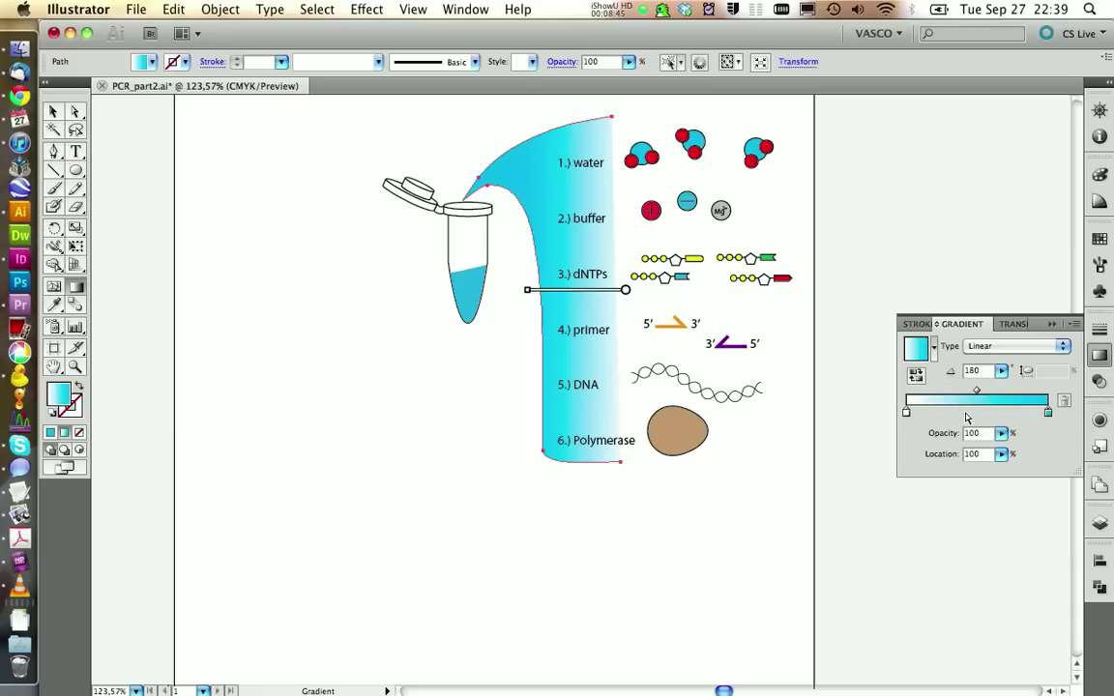
Step: Lower the cyan gradient stop's opacity to 48% and the white stop's opacity to 7%
click(1001, 434)
mouse_move(953, 454)
mouse_down()
mouse_move(937, 453)
mouse_move(955, 453)
mouse_up()
click(1002, 461)
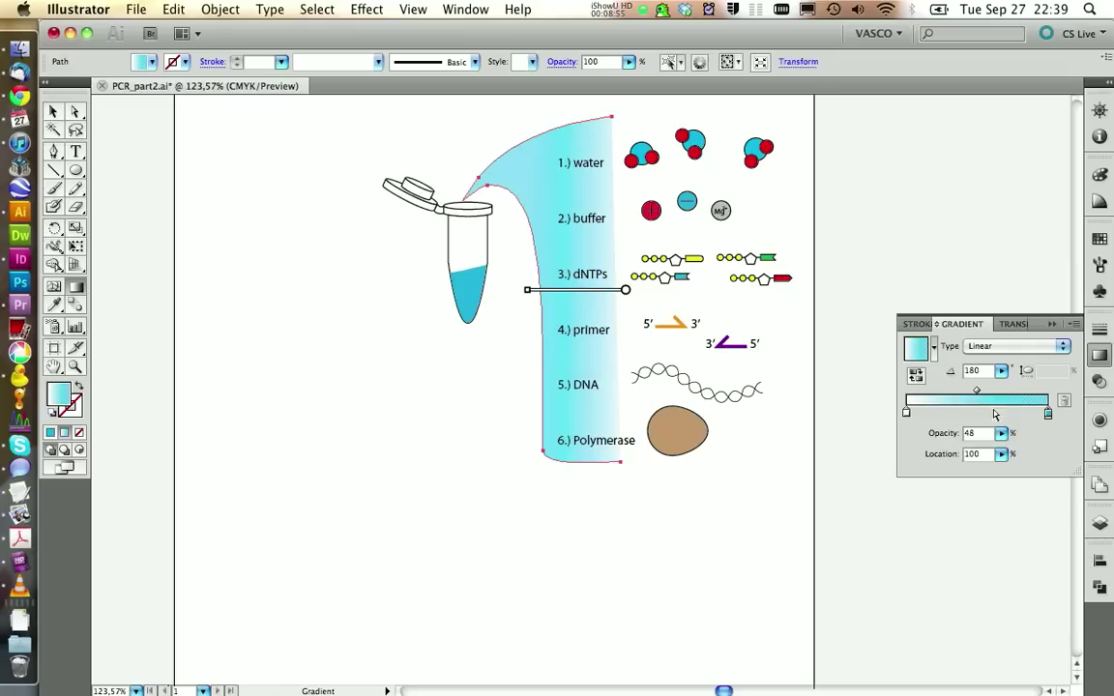
click(1002, 434)
drag(937, 453, 927, 452)
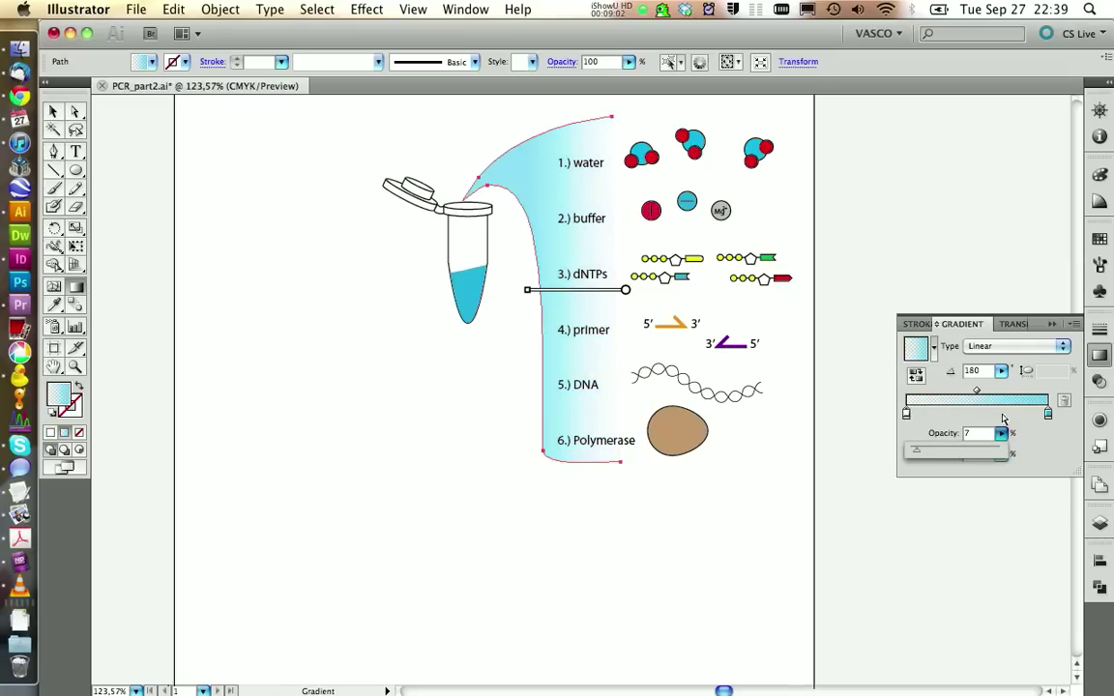
Step: Set the cyan gradient stop's opacity to 25% and deselect the curved shape
click(949, 422)
click(1002, 433)
drag(913, 453, 932, 455)
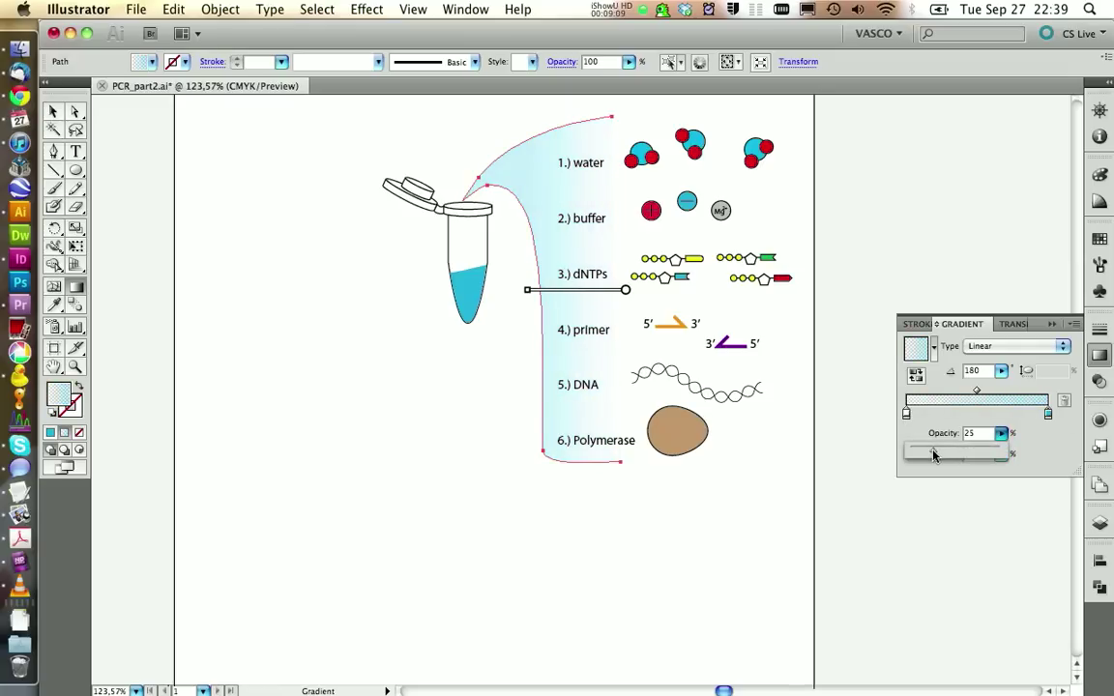
key(v)
click(223, 290)
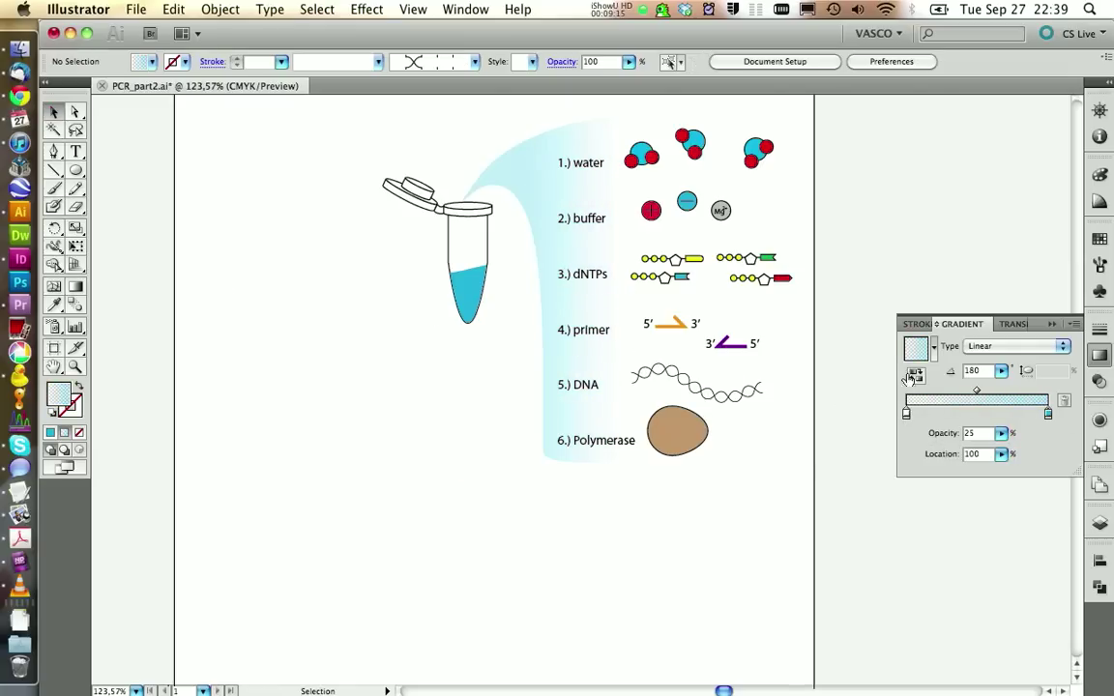
click(871, 394)
scroll(888, 391, up, 3)
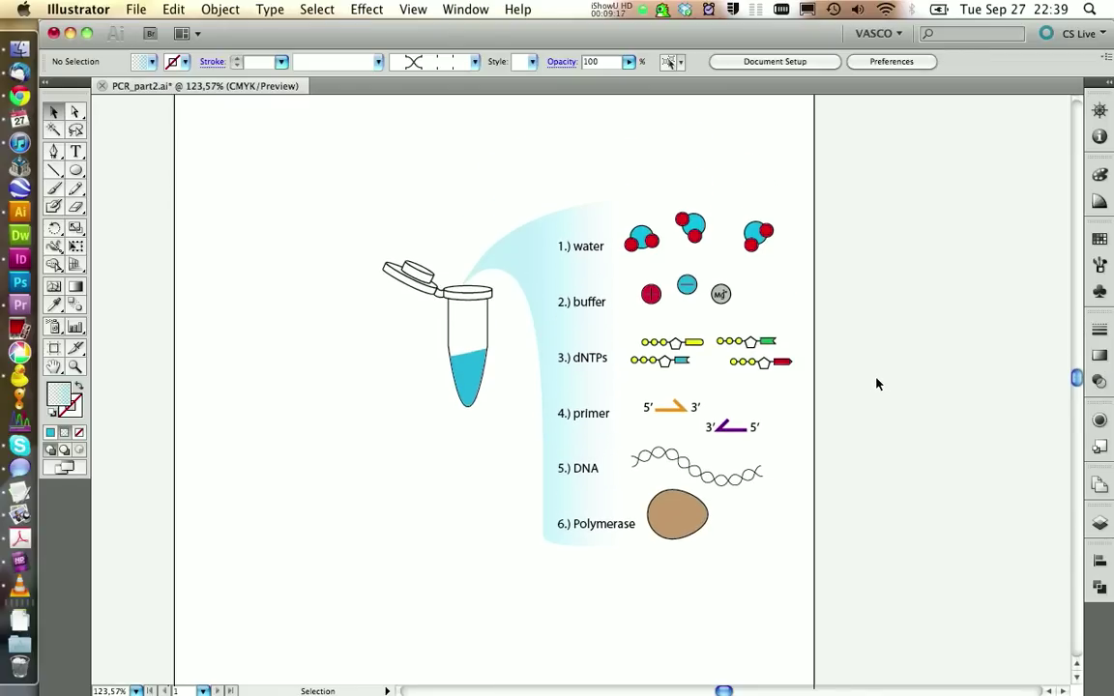
Step: Shift the pale blue shape's pointed tip slightly up and away so it ends just above the tube opening
click(476, 288)
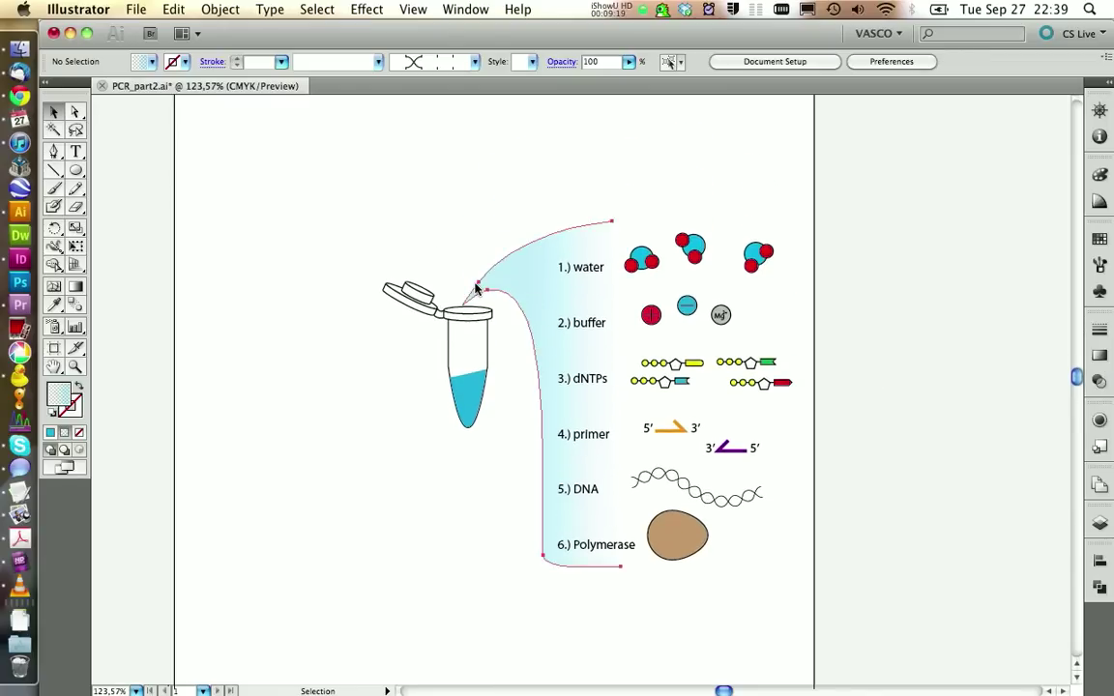
click(475, 288)
click(74, 112)
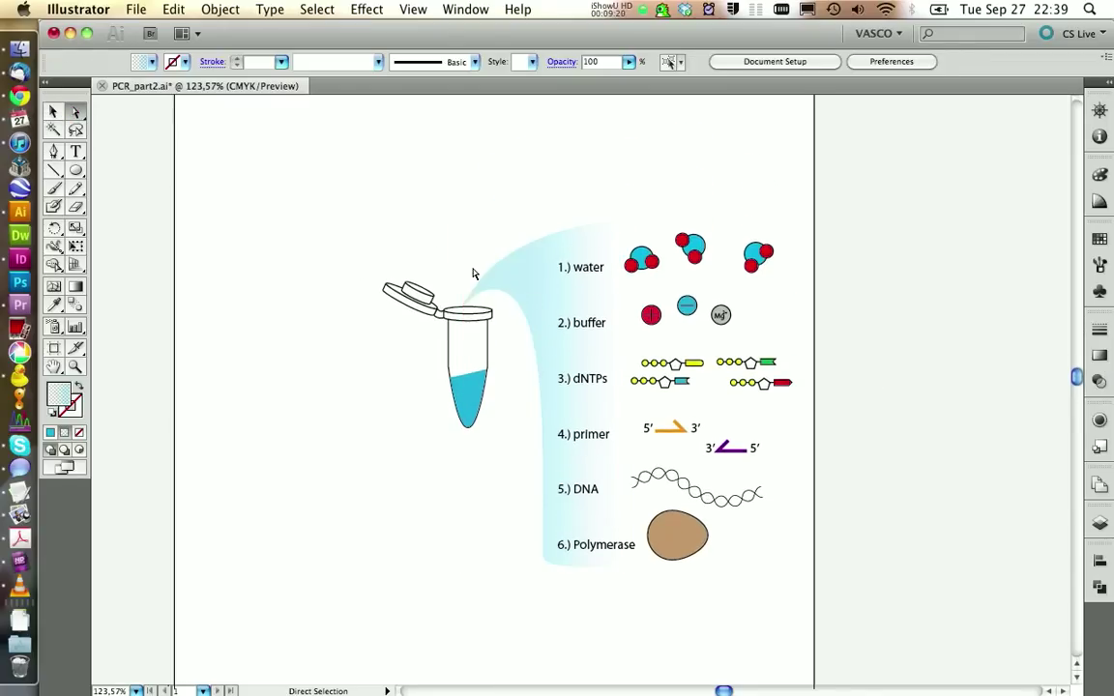
click(467, 319)
mouse_move(468, 319)
mouse_down()
mouse_move(493, 291)
mouse_move(462, 300)
mouse_move(462, 323)
mouse_up()
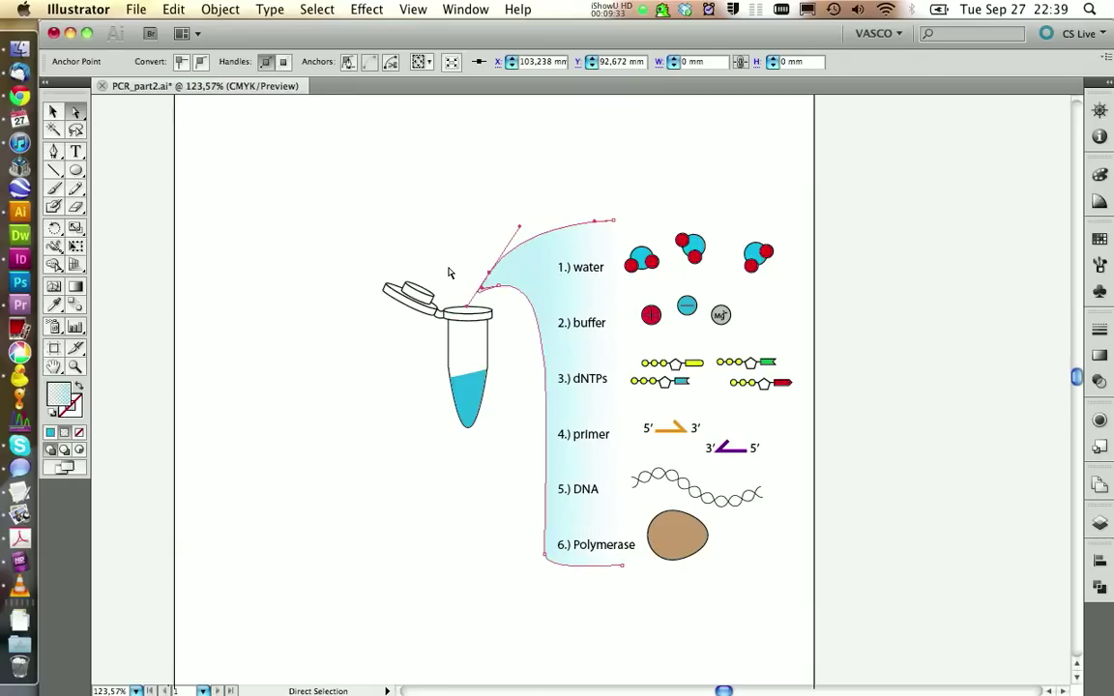
click(404, 241)
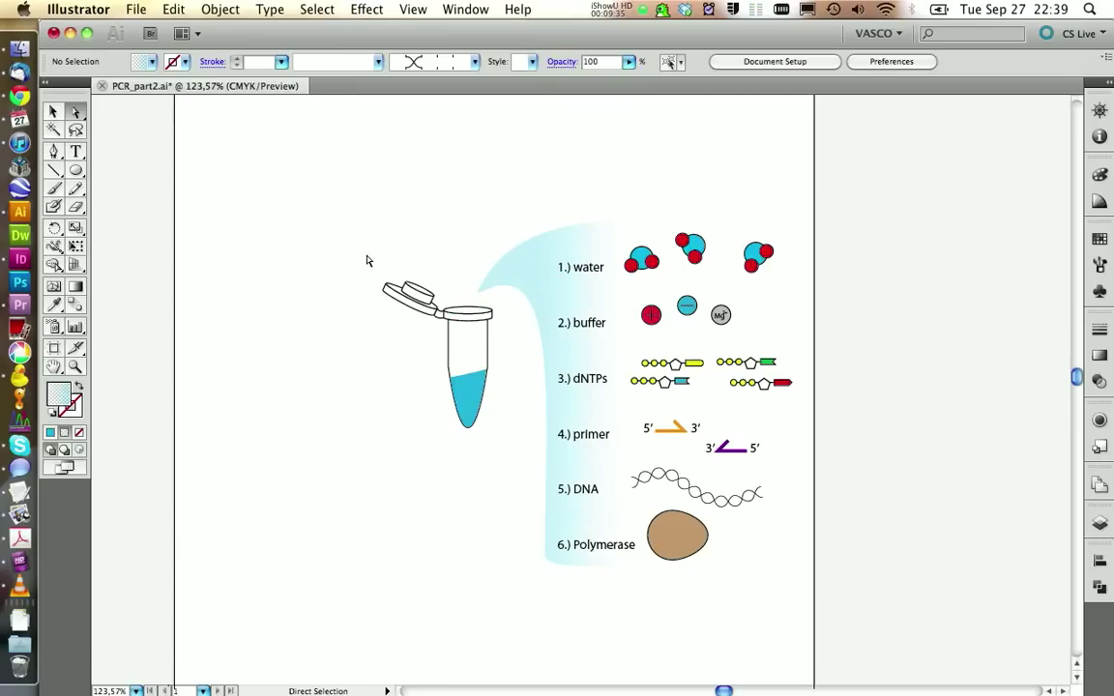
Step: Add the title "PCR components" above the illustration and set its font size to 48 pt
key(t)
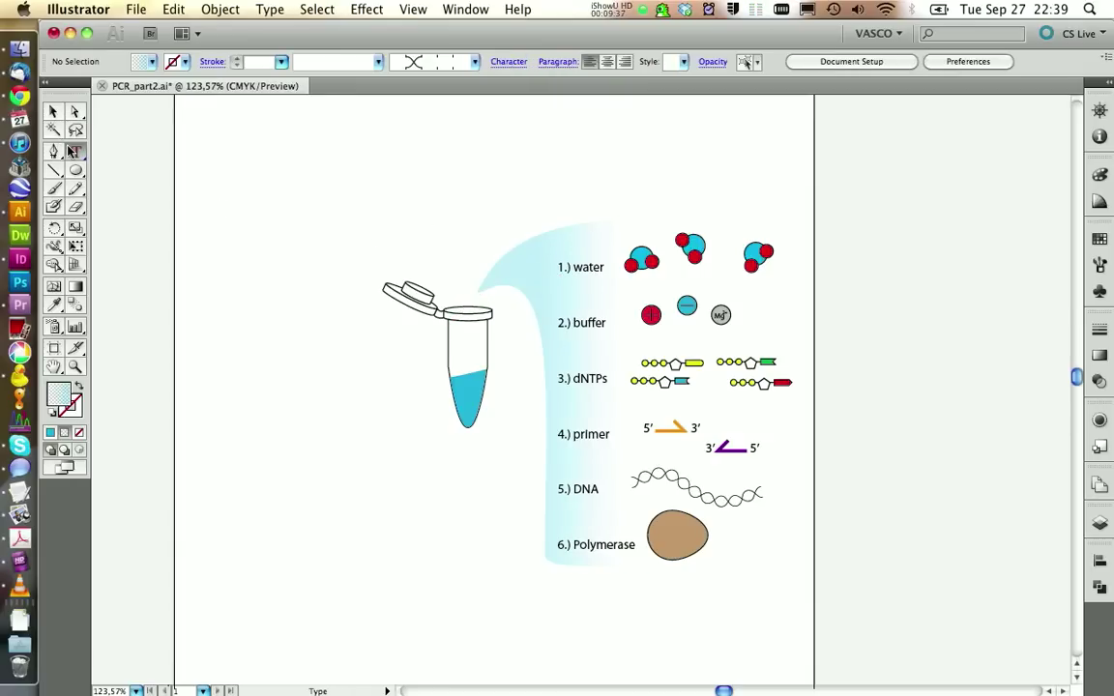
click(447, 175)
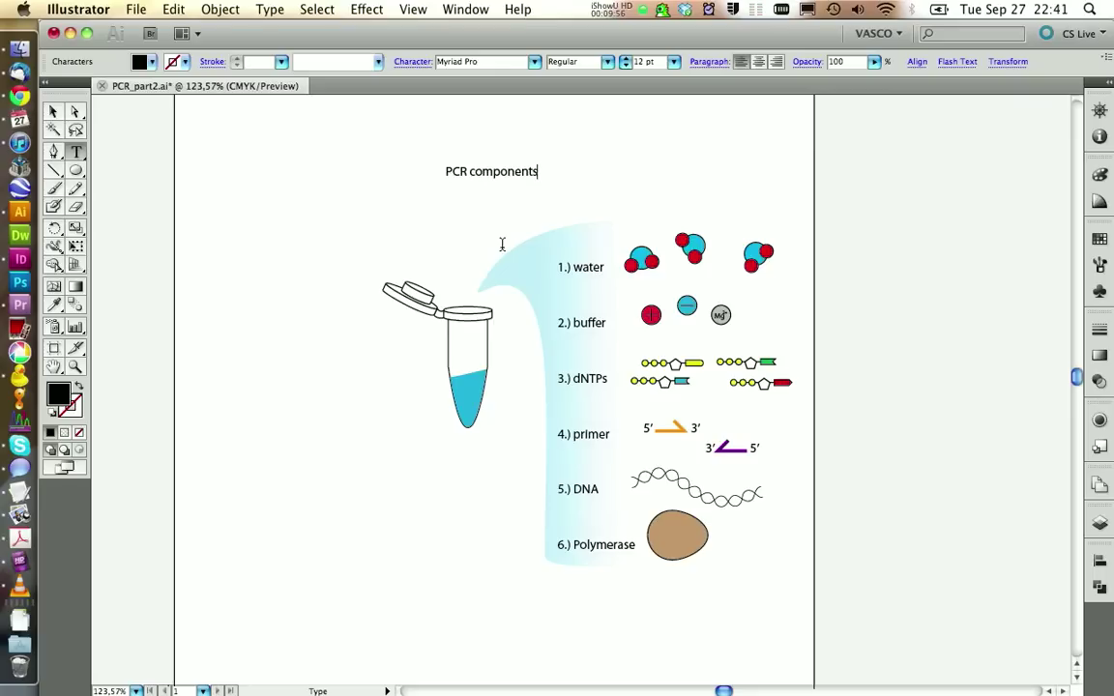
double_click(491, 175)
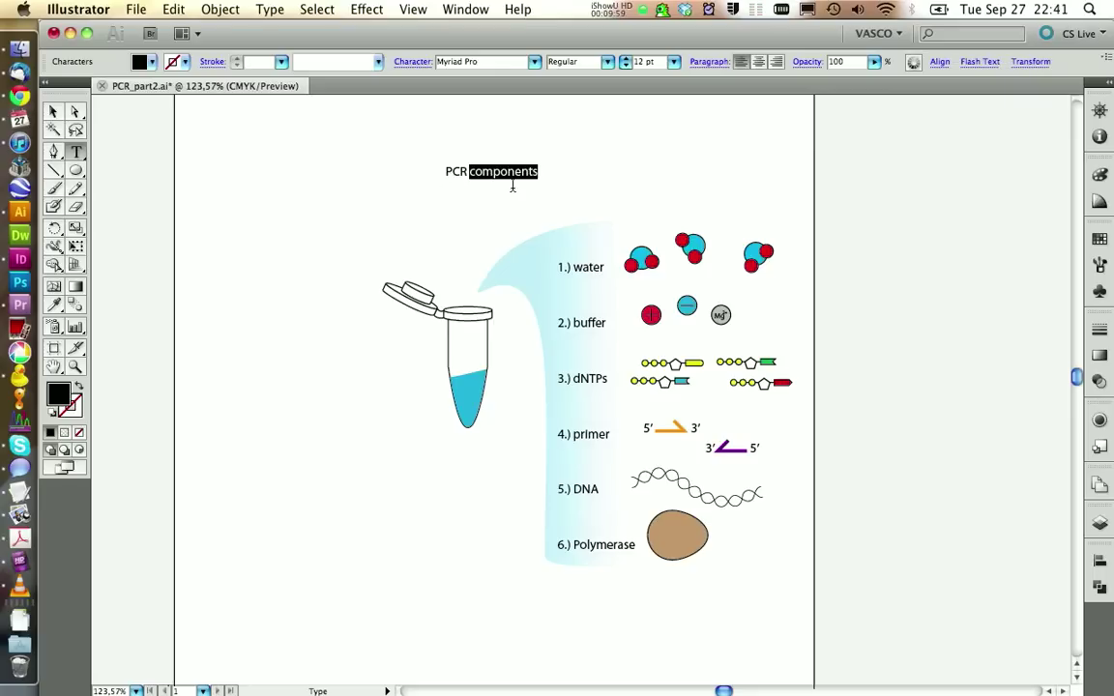
key(super+a)
click(674, 62)
click(664, 142)
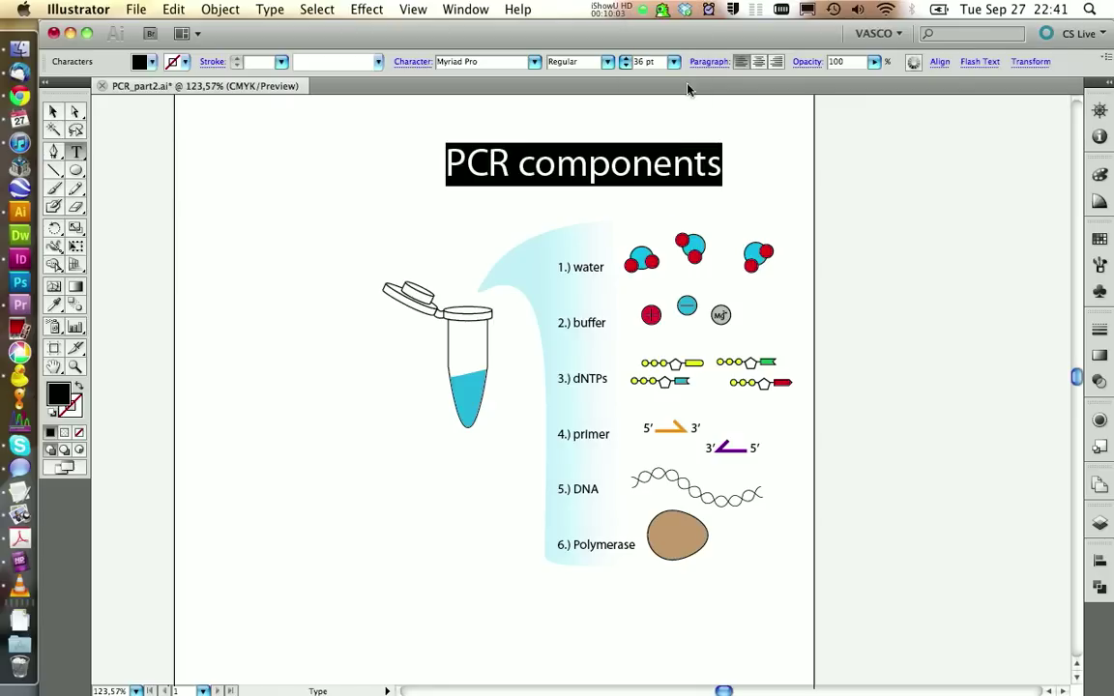
click(674, 62)
click(661, 77)
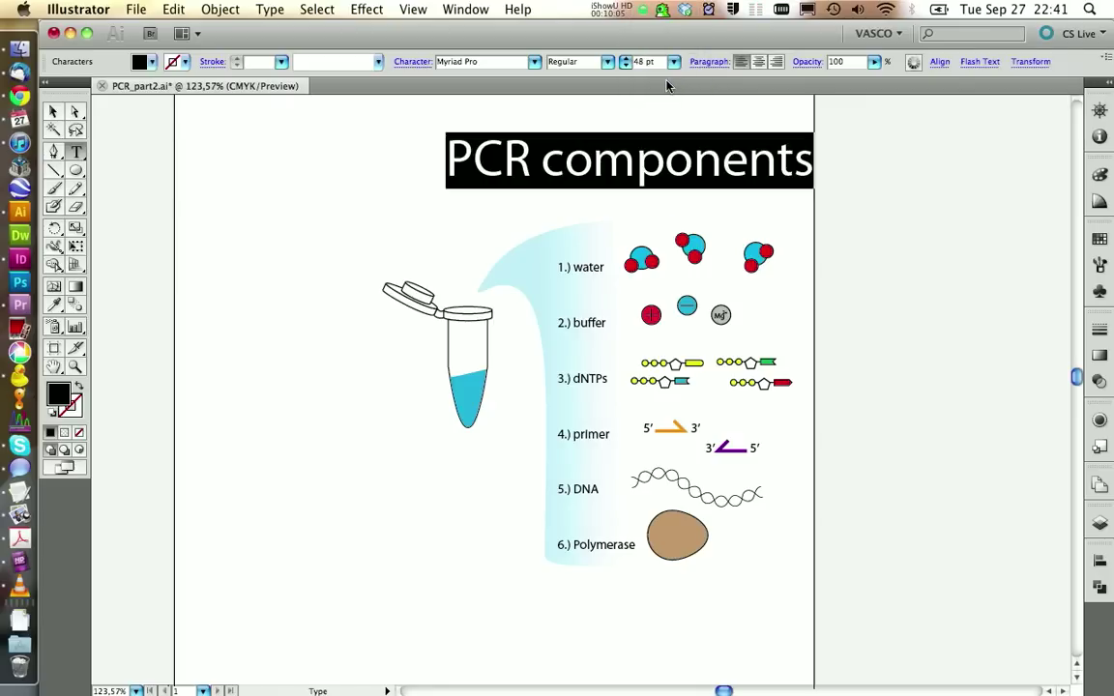
Step: Move the PCR components title down and toward the tube so it sits over the whole illustration, and deselect it
click(54, 111)
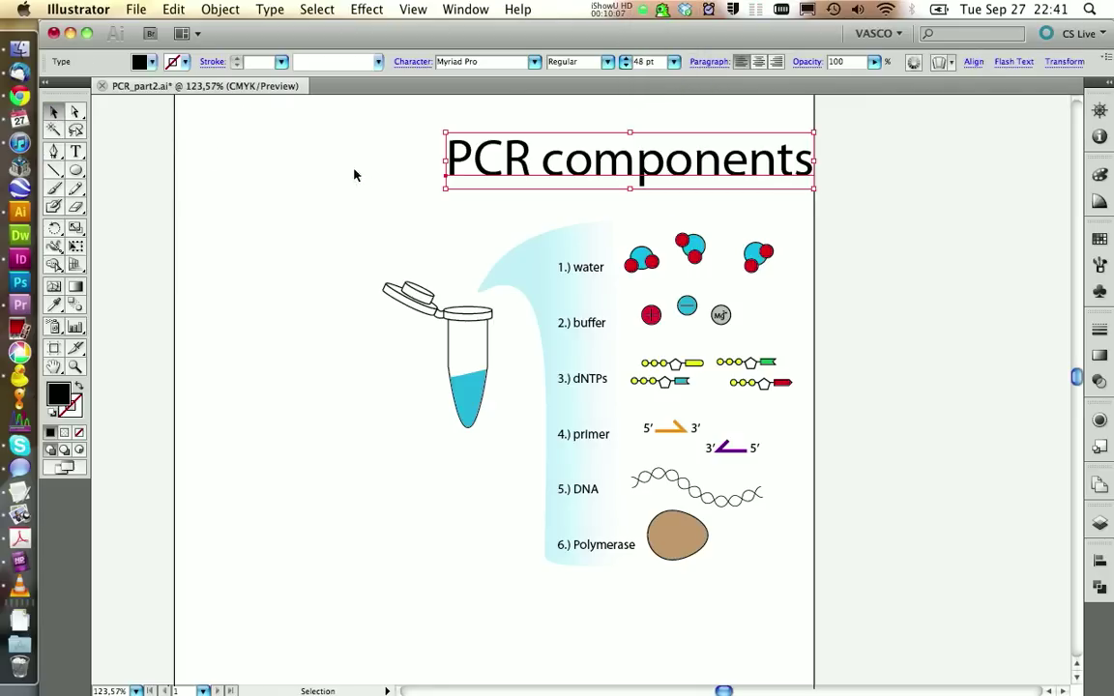
click(205, 153)
drag(530, 179, 484, 205)
click(445, 200)
click(358, 222)
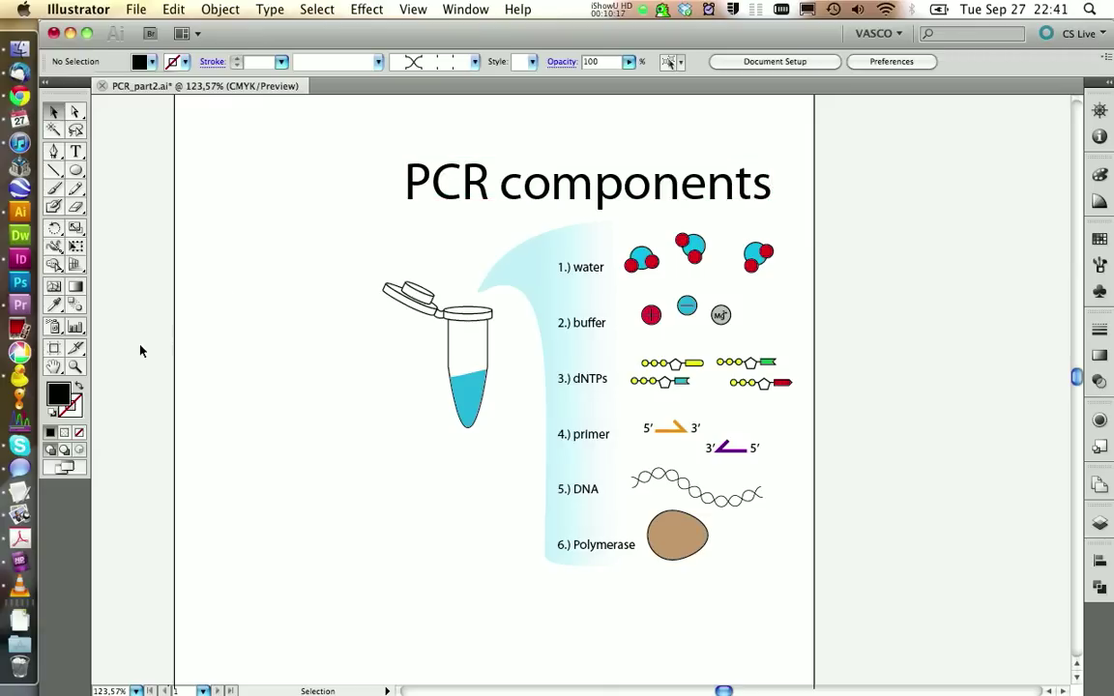
Step: Crop the artboard closely around the illustration to about 147 by 146 mm and save the document
click(53, 352)
scroll(371, 411, up, 5)
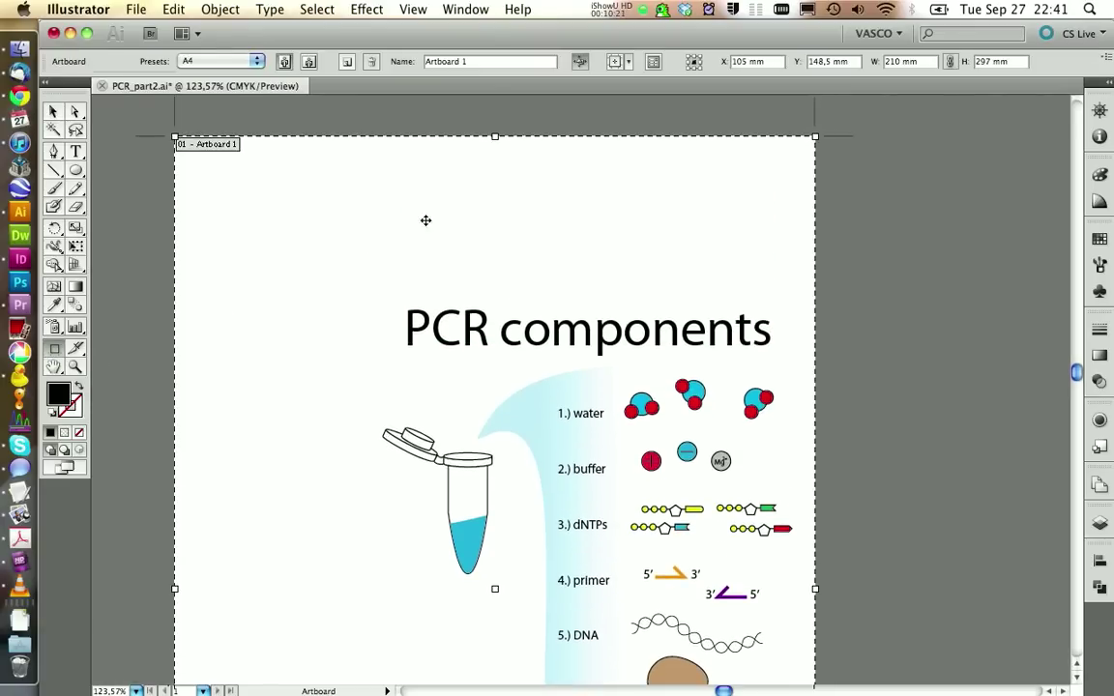
drag(495, 138, 495, 293)
scroll(353, 373, down, 8)
drag(175, 439, 367, 439)
scroll(611, 507, down, 5)
drag(570, 585, 569, 284)
scroll(814, 386, up, 10)
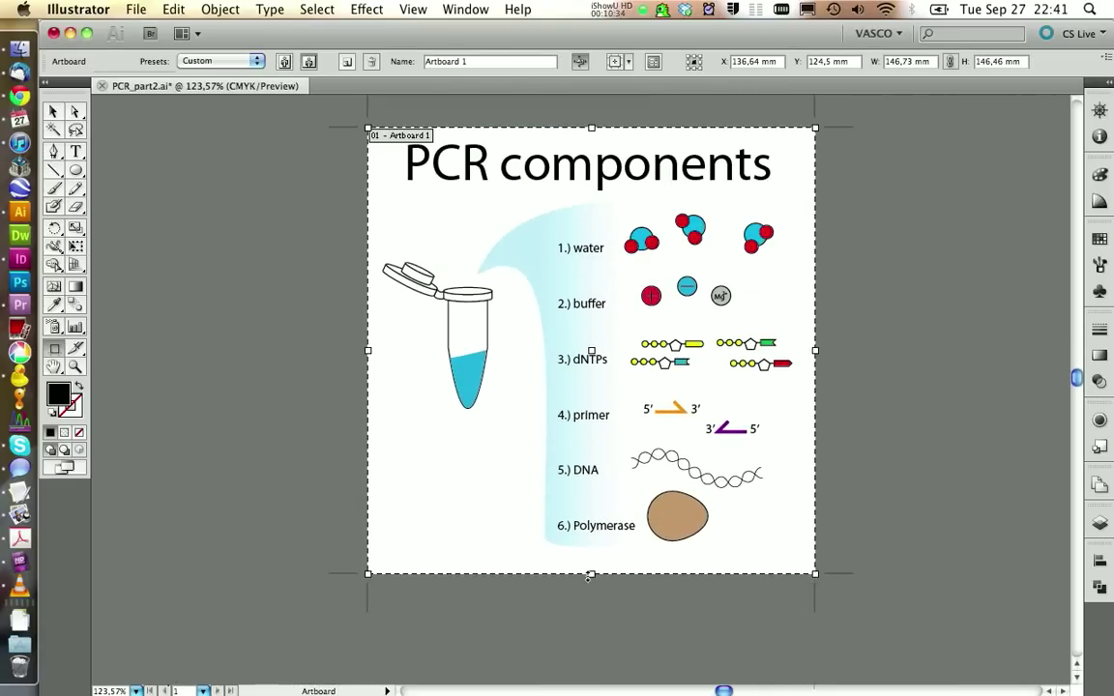
key(Escape)
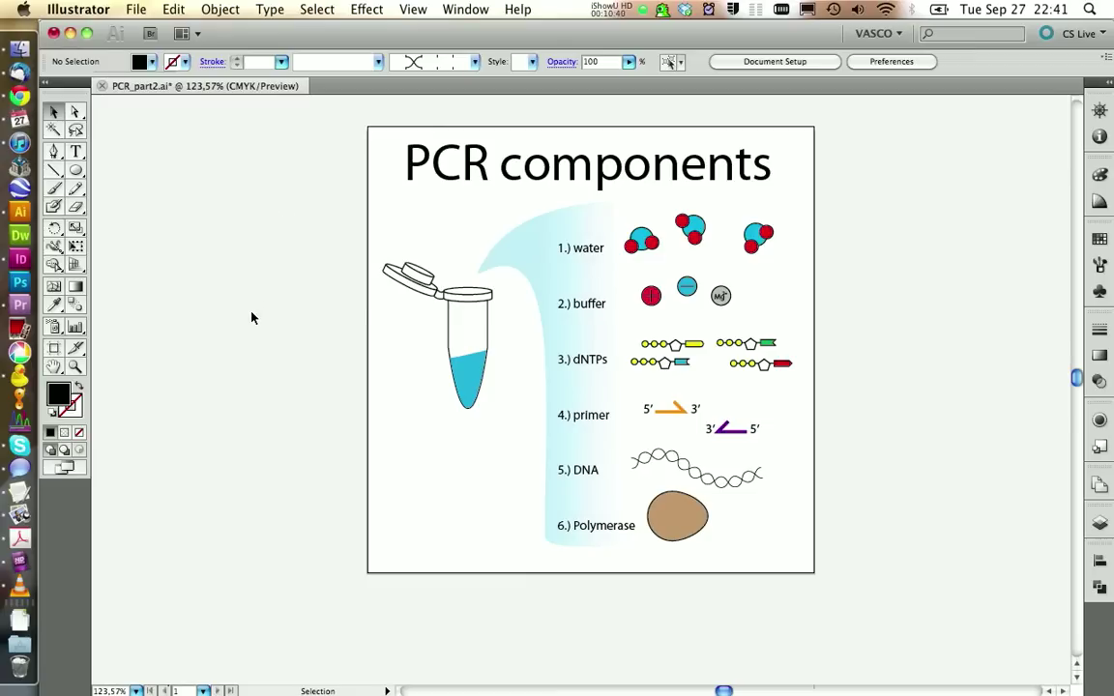
key(super+s)
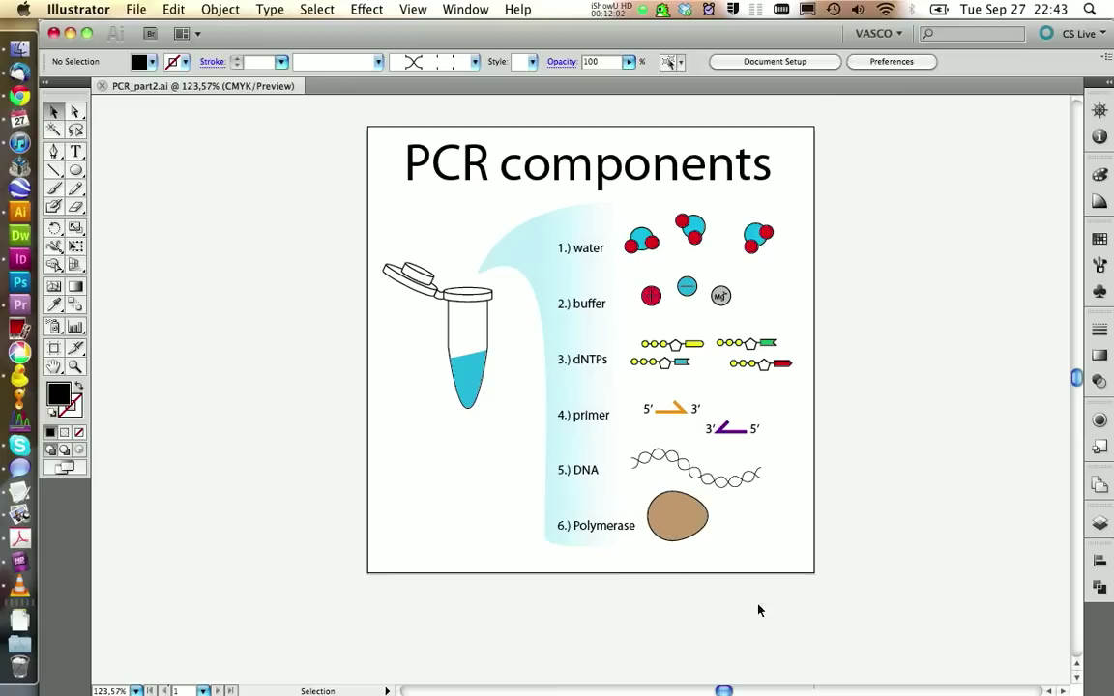
Step: Switch to InDesign and place the saved PCR illustration on the blank page in a frame about 91 by 88 mm
key(F11)
drag(1059, 497, 535, 286)
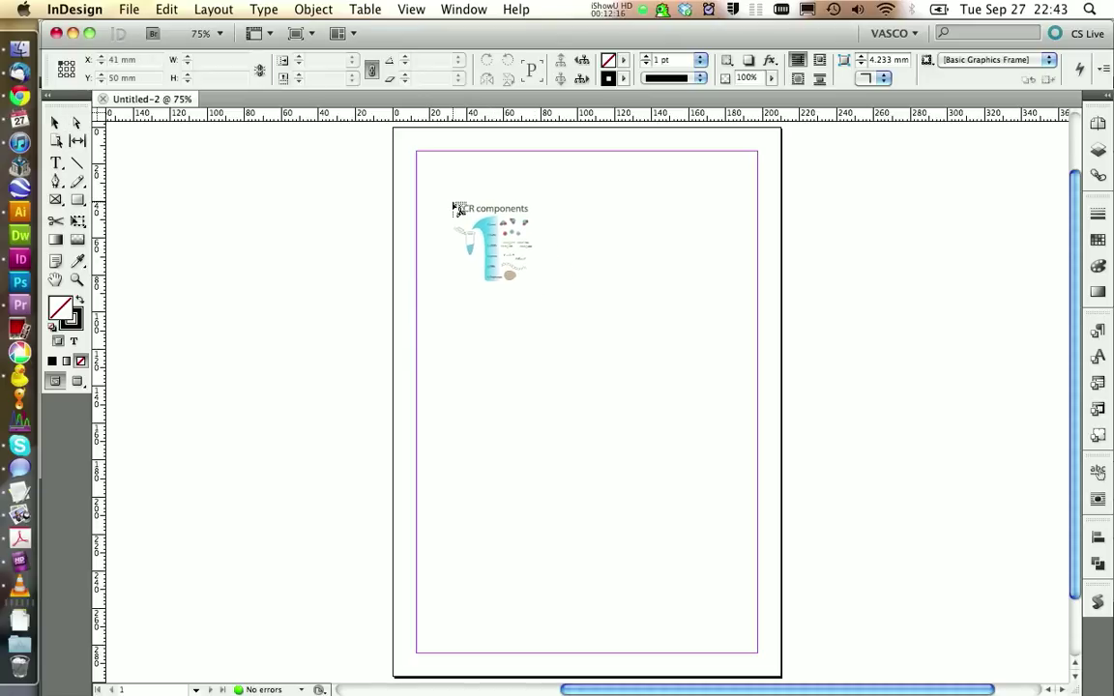
drag(463, 231, 554, 374)
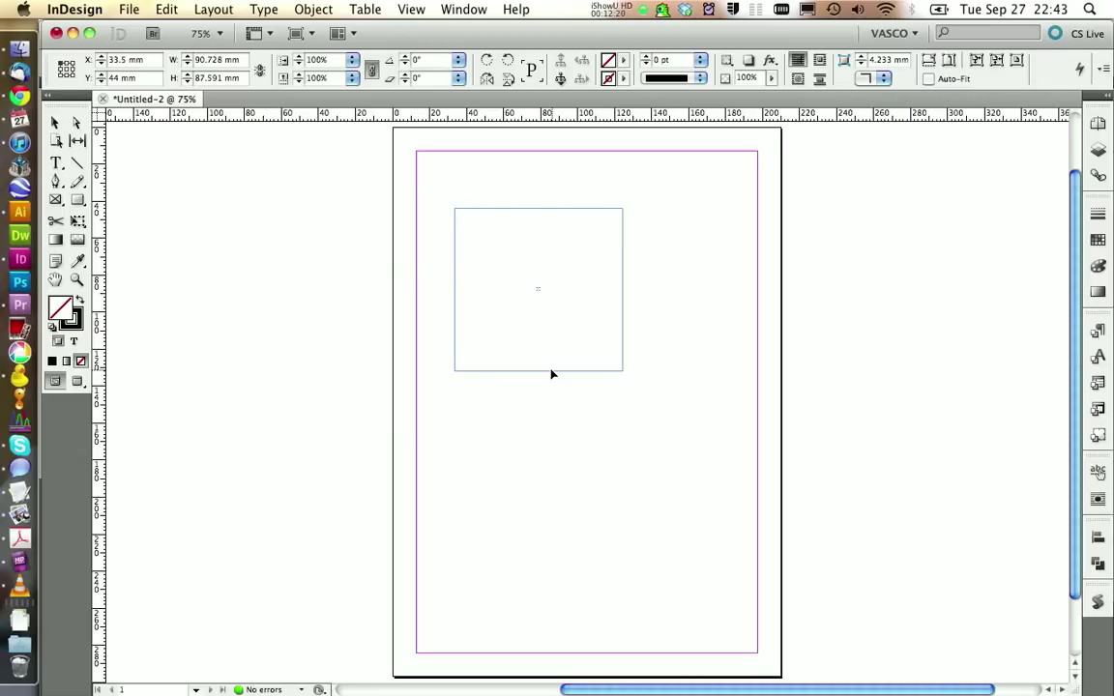
click(515, 410)
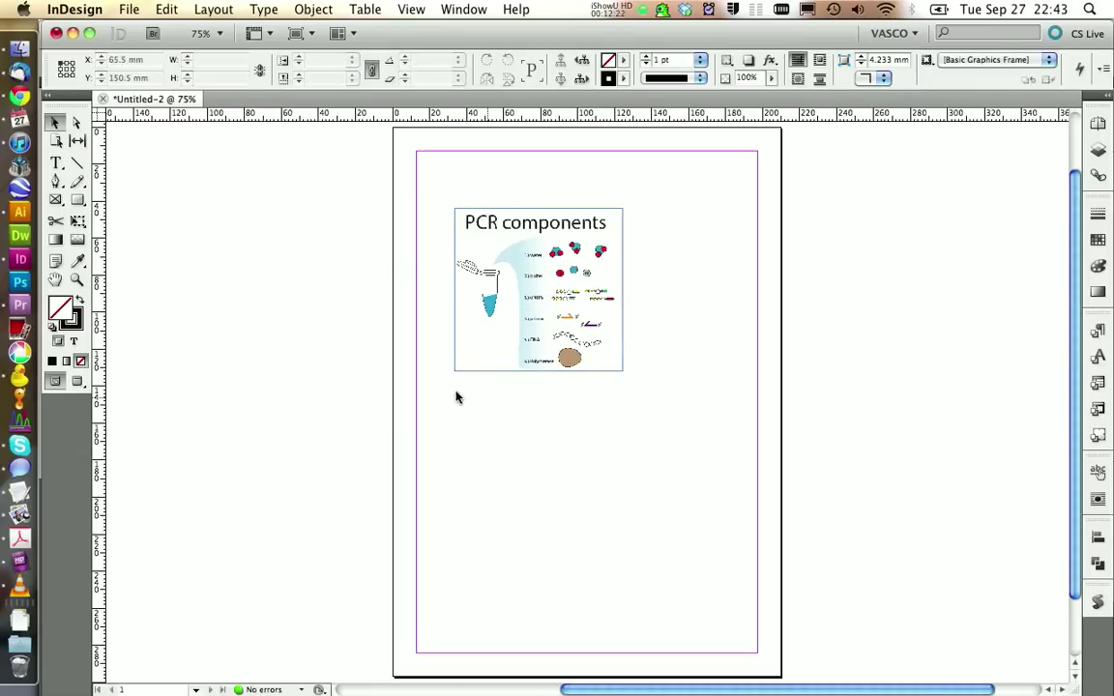
Step: Change the Display Performance setting used to show the placed PCR illustration
click(77, 279)
drag(412, 194, 664, 394)
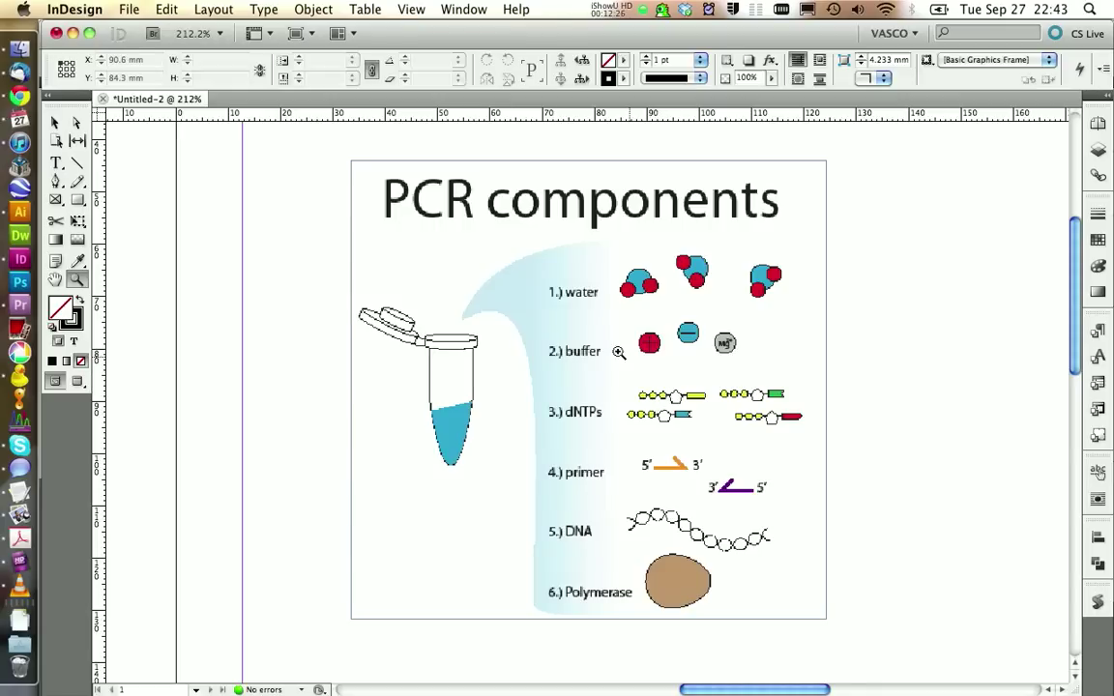
click(414, 9)
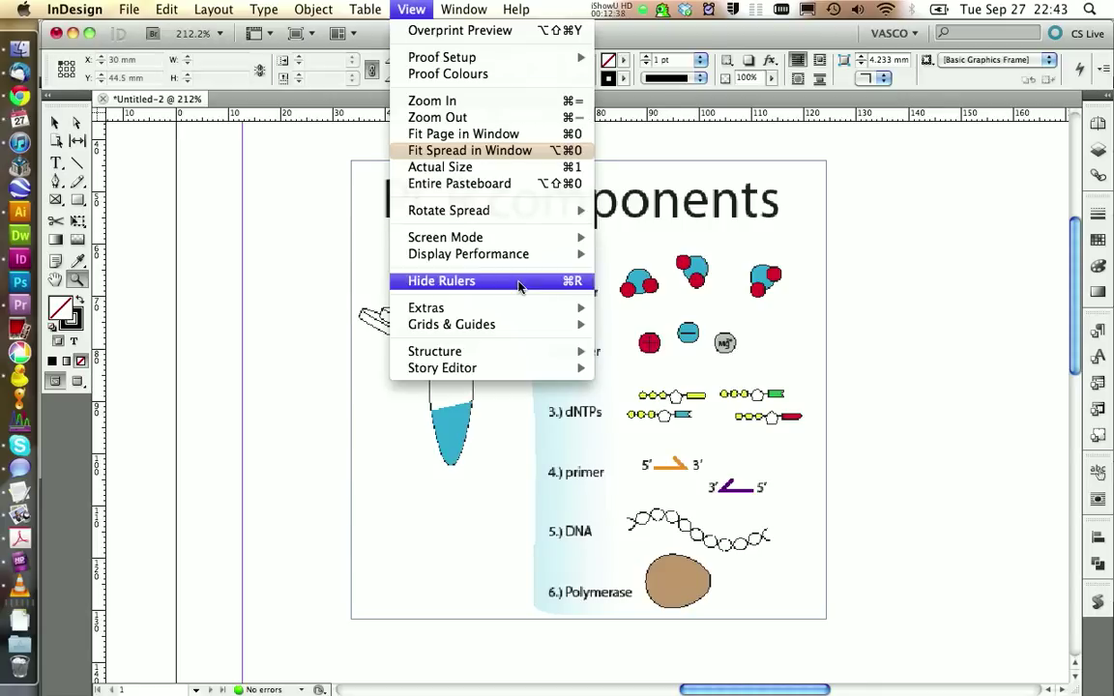
mouse_move(541, 253)
click(624, 288)
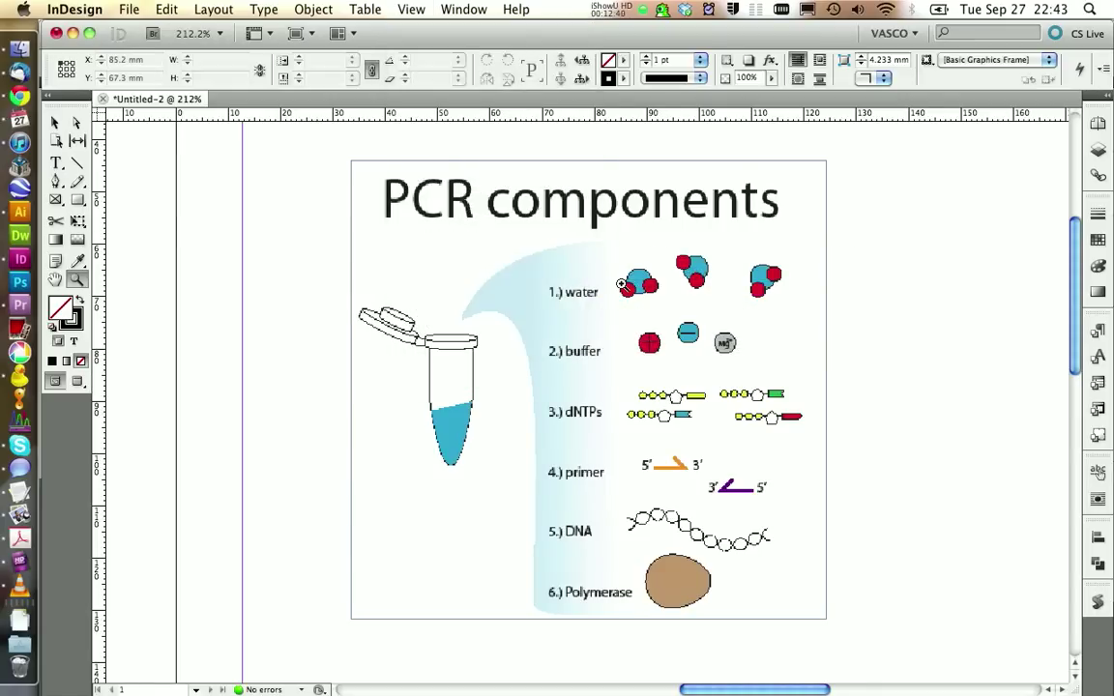